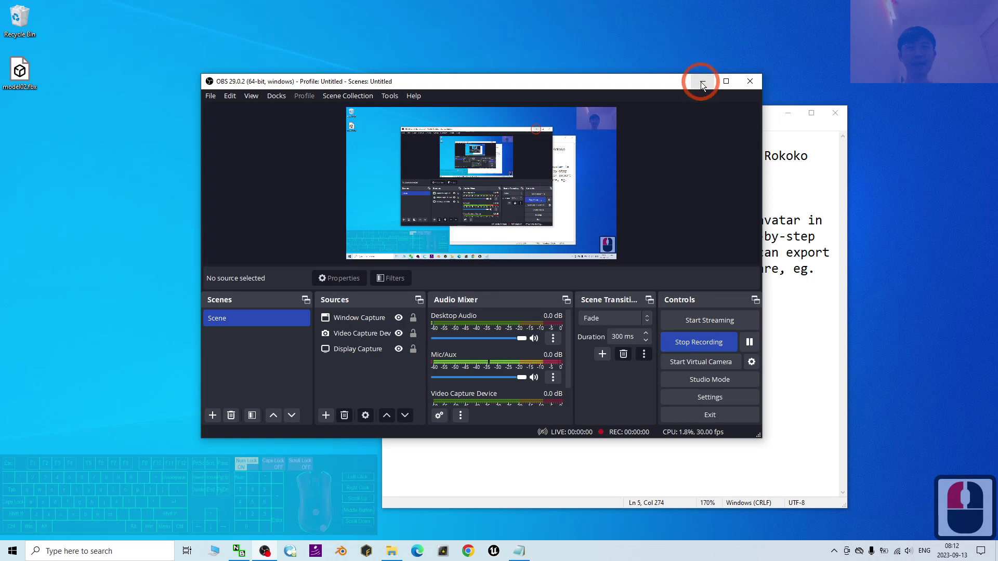
# Step: Review the notes on retargeting Mixamo motion to a 3D avatar in Blender 3.6 with the Rokoko plugin
pyautogui.click(703, 81)
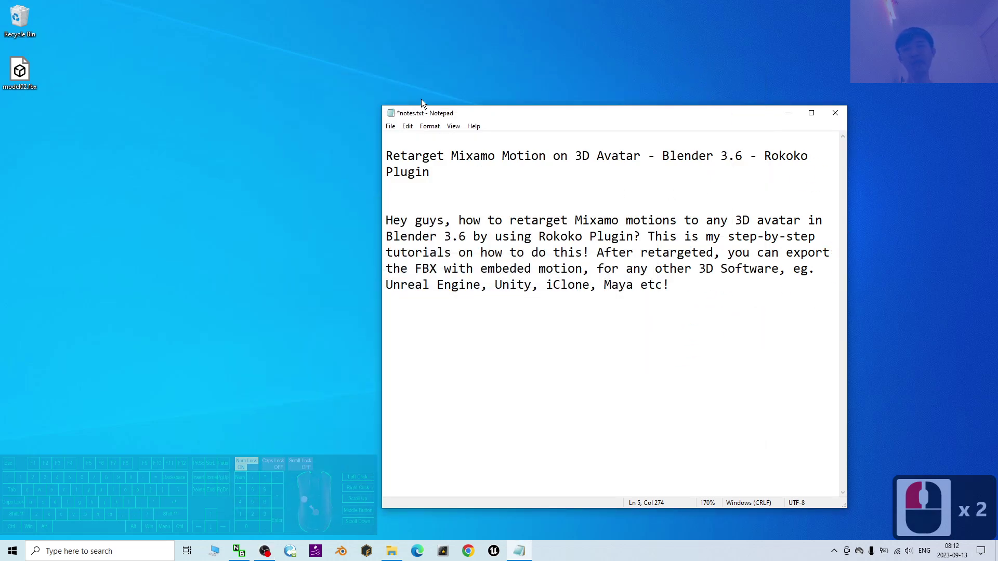
pyautogui.moveTo(385, 155); pyautogui.dragTo(434, 176)
pyautogui.click(451, 154)
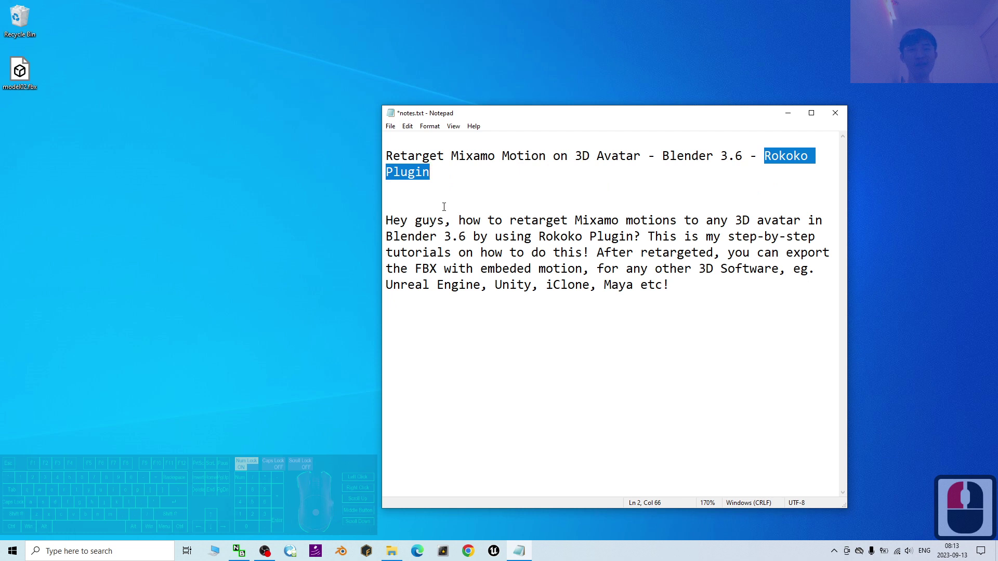
pyautogui.click(690, 157)
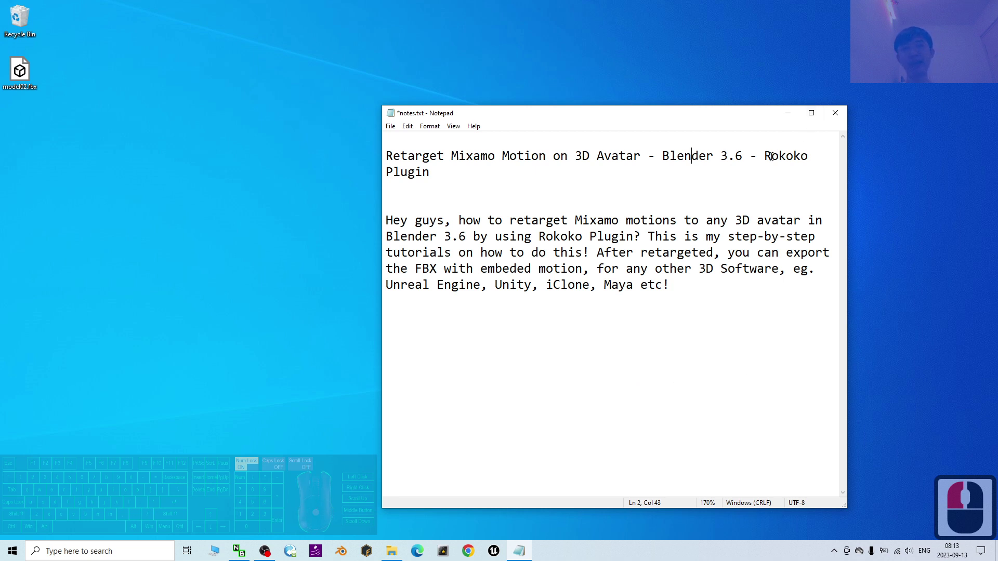
pyautogui.moveTo(765, 158); pyautogui.dragTo(785, 158)
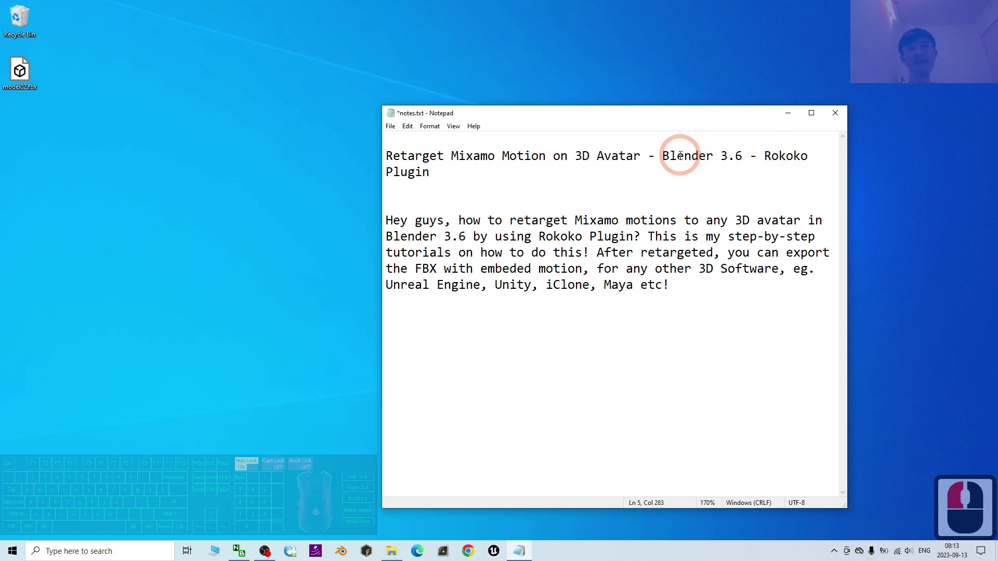
pyautogui.moveTo(664, 157); pyautogui.dragTo(744, 158)
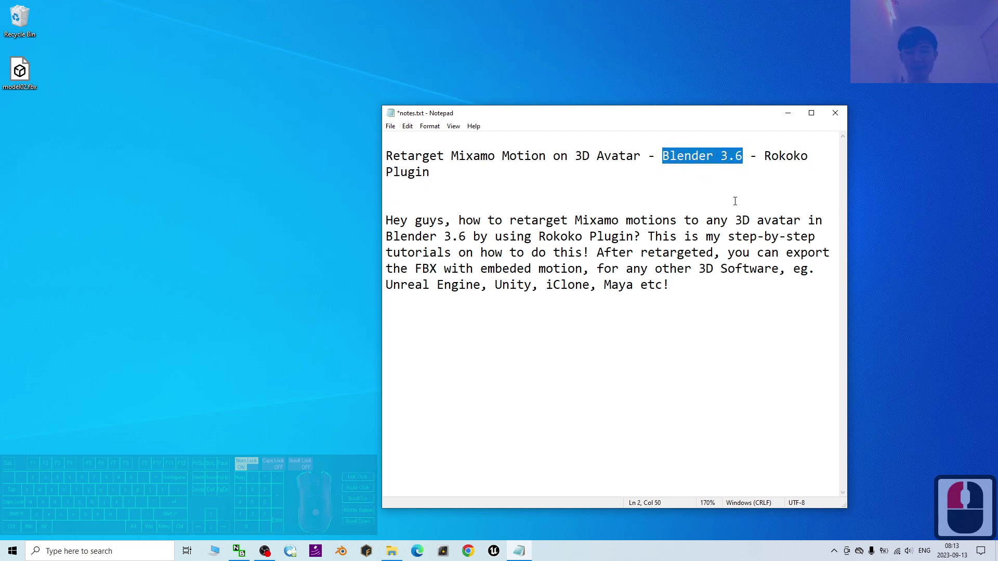
pyautogui.click(687, 351)
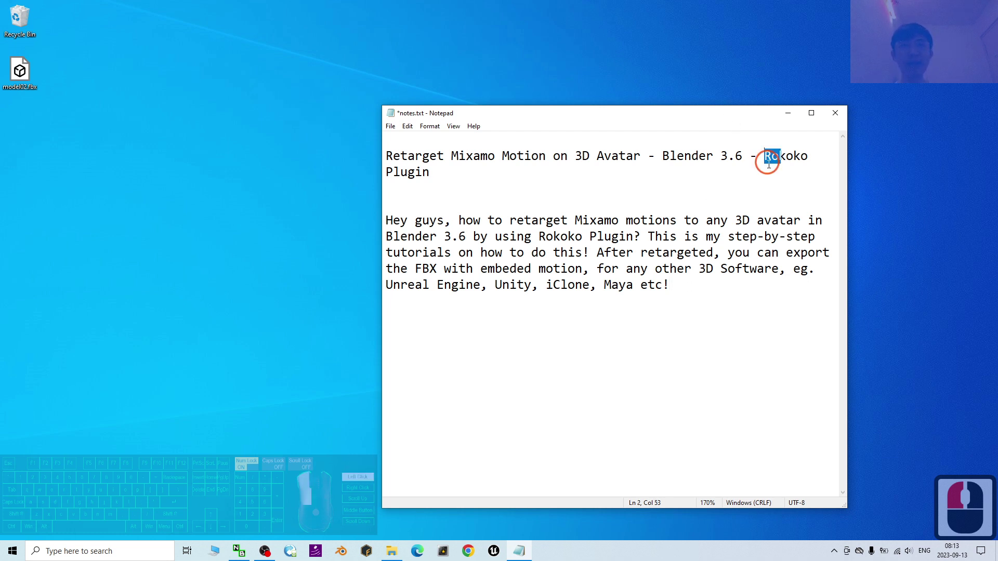
pyautogui.moveTo(764, 156); pyautogui.dragTo(444, 177)
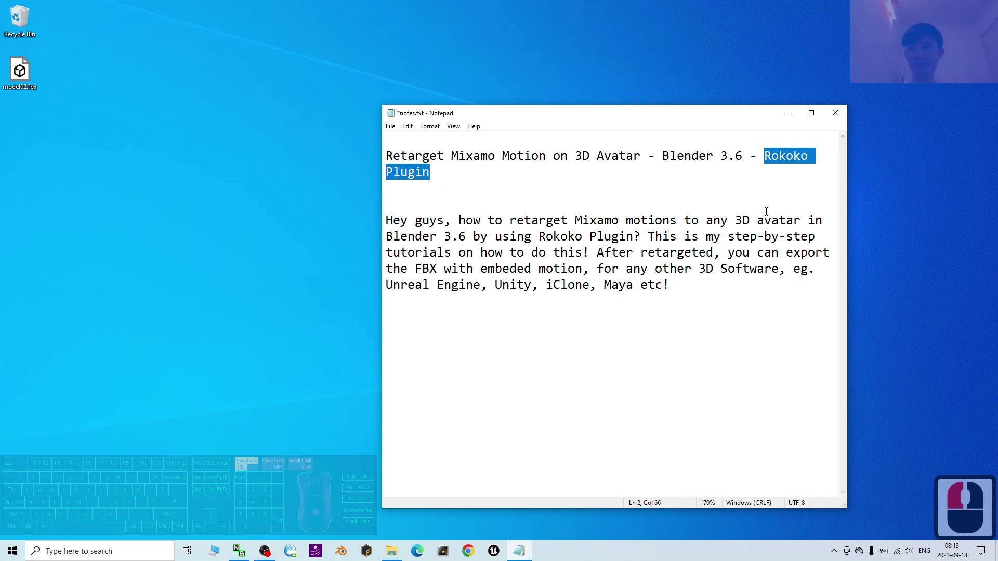
pyautogui.moveTo(440, 185); pyautogui.dragTo(763, 157)
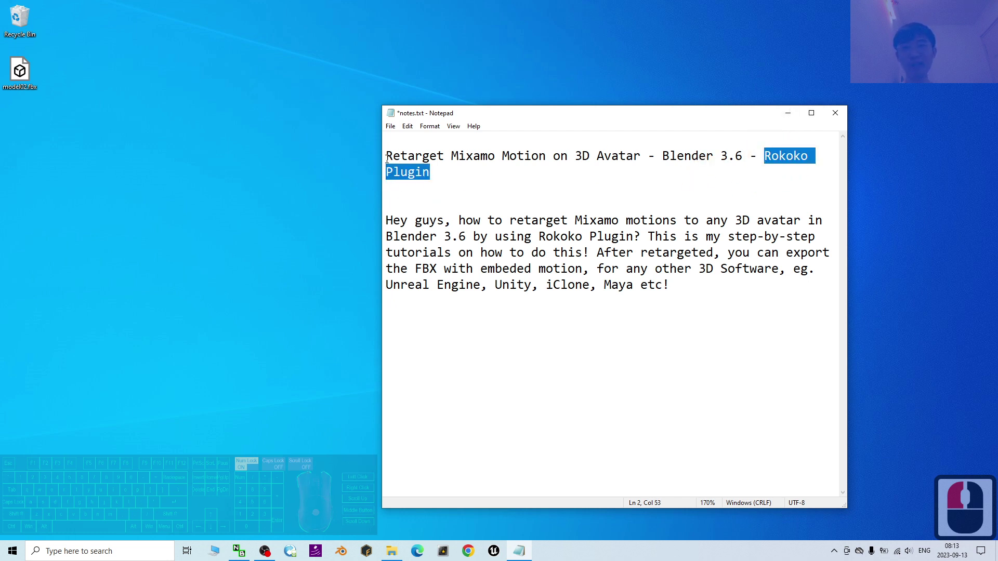
pyautogui.moveTo(387, 158); pyautogui.dragTo(769, 135)
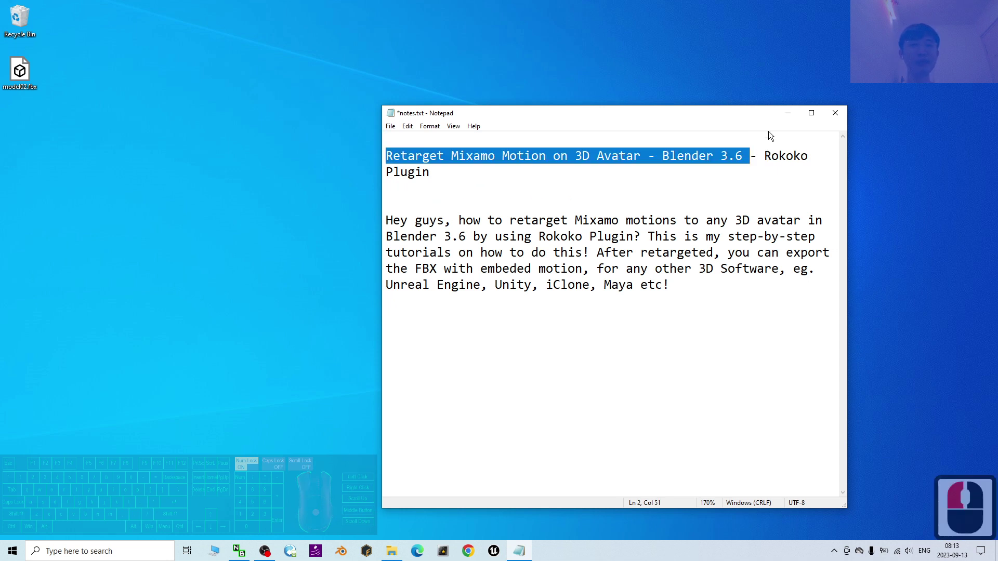
pyautogui.click(790, 113)
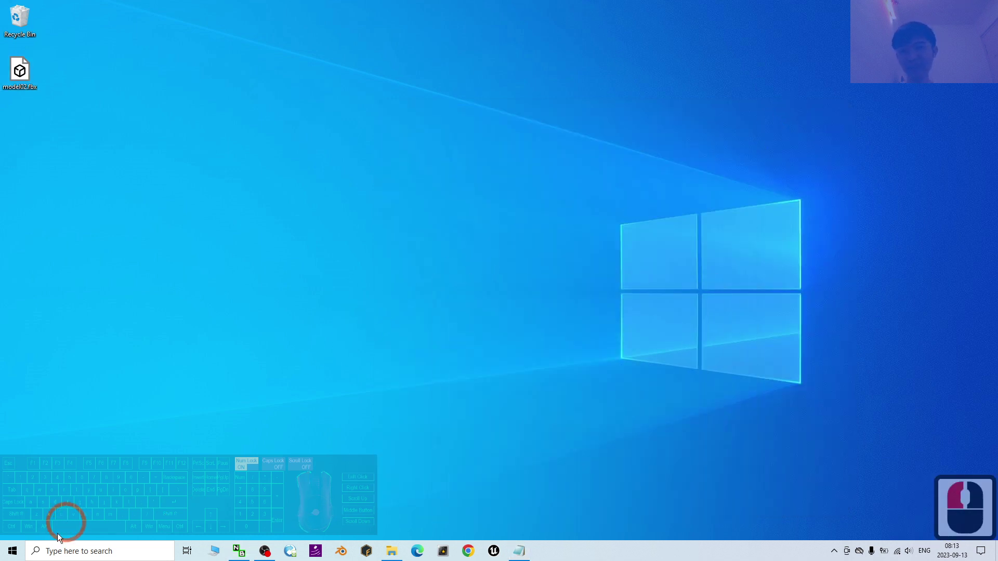
# Step: Search Windows for Blender and launch Blender 3.6
pyautogui.click(94, 551)
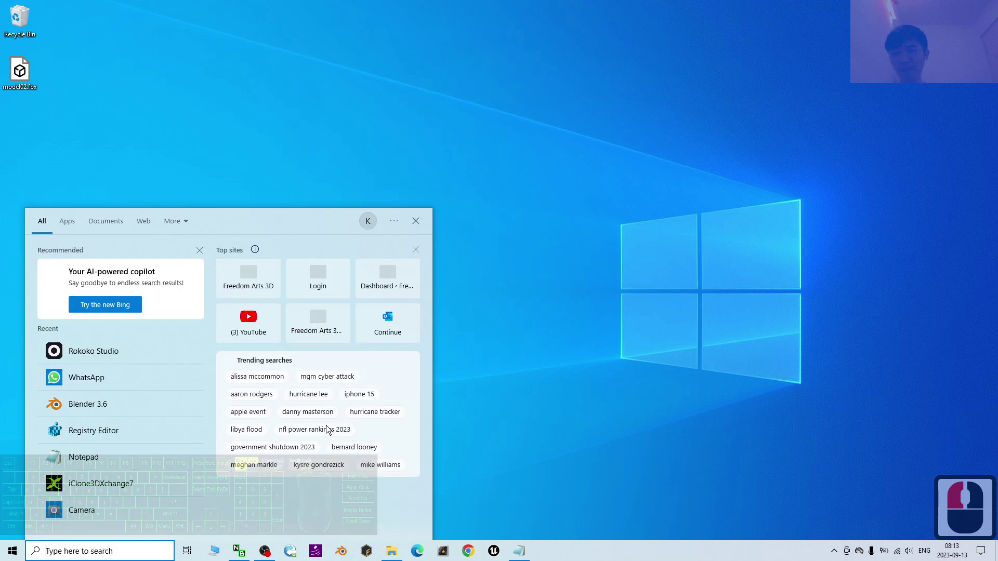
pyautogui.write('blender')
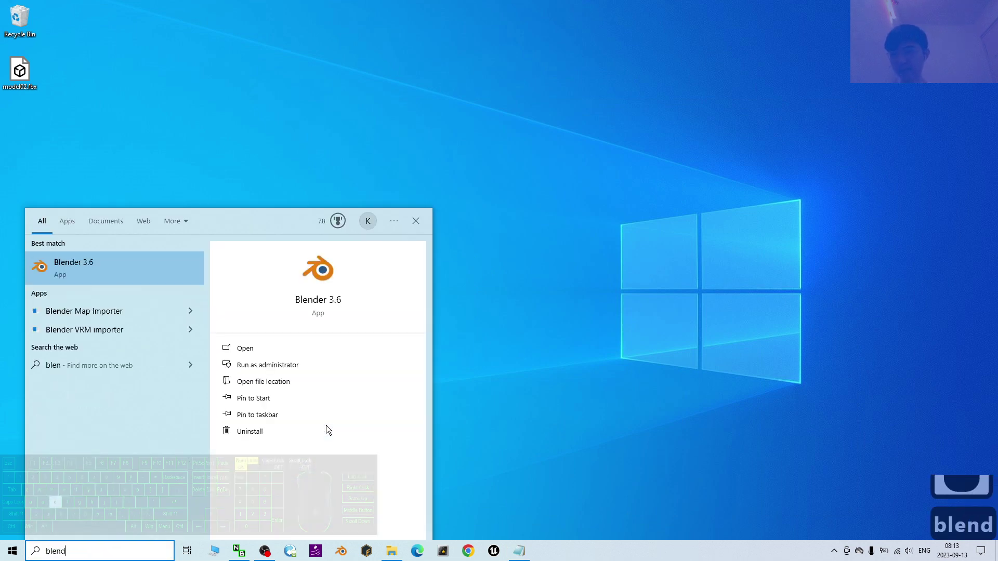
pyautogui.click(94, 268)
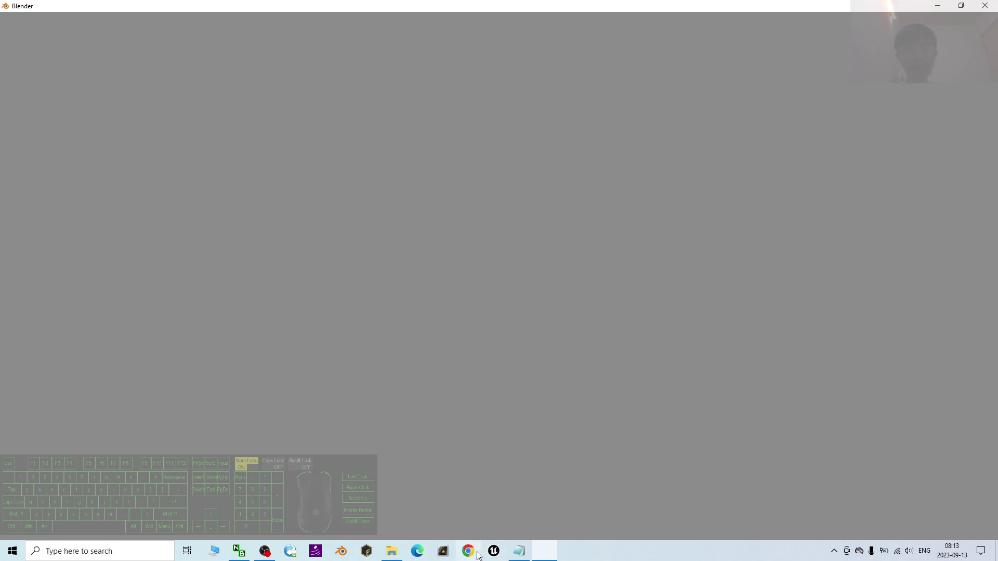
# Step: Open Chrome with the first user profile and go to mixamo.com
pyautogui.click(675, 544)
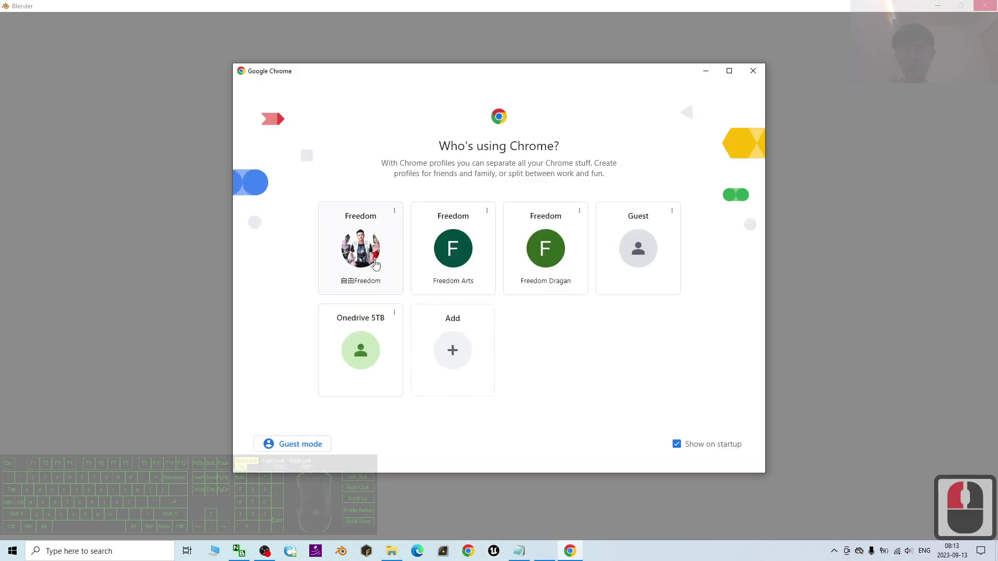
pyautogui.click(327, 235)
pyautogui.write('mixamo.com')
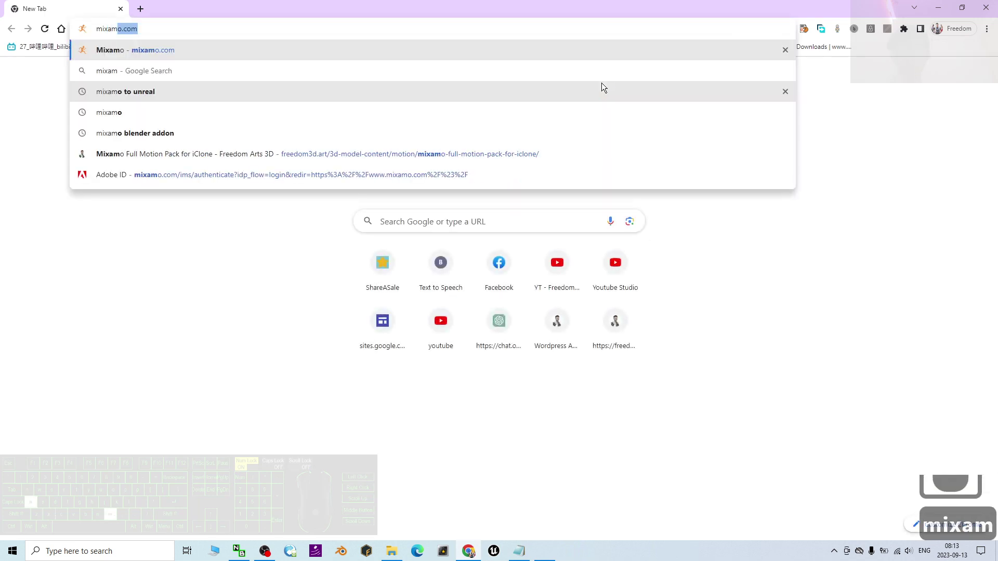
pyautogui.press('Return')
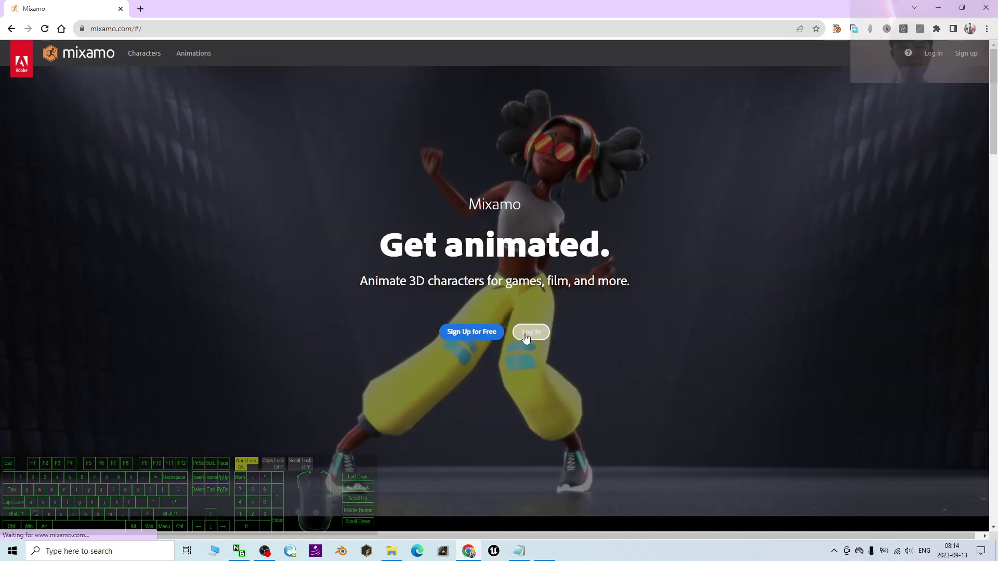
# Step: Log in to Mixamo through Google sign-in, choosing the first listed account
pyautogui.click(527, 335)
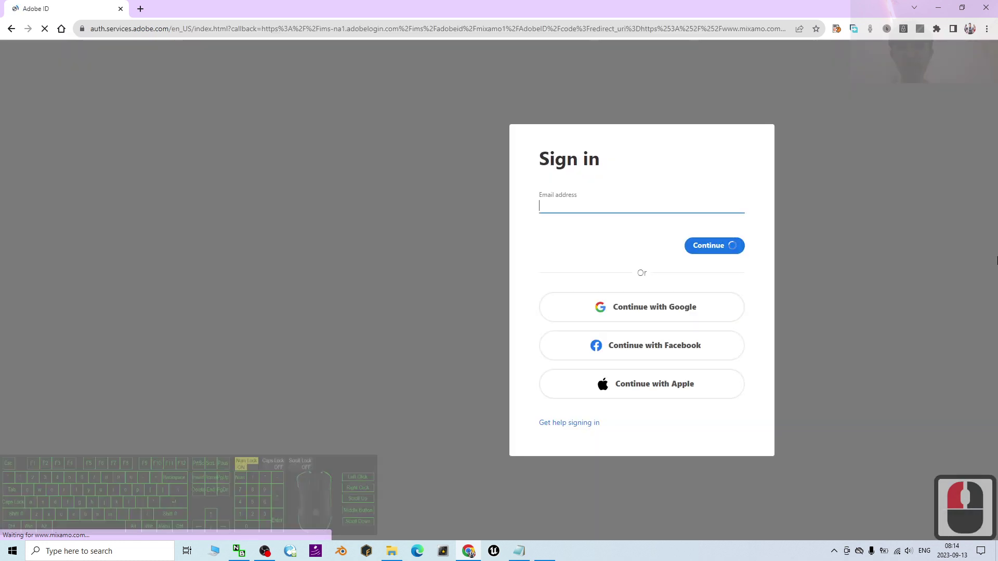
pyautogui.click(658, 308)
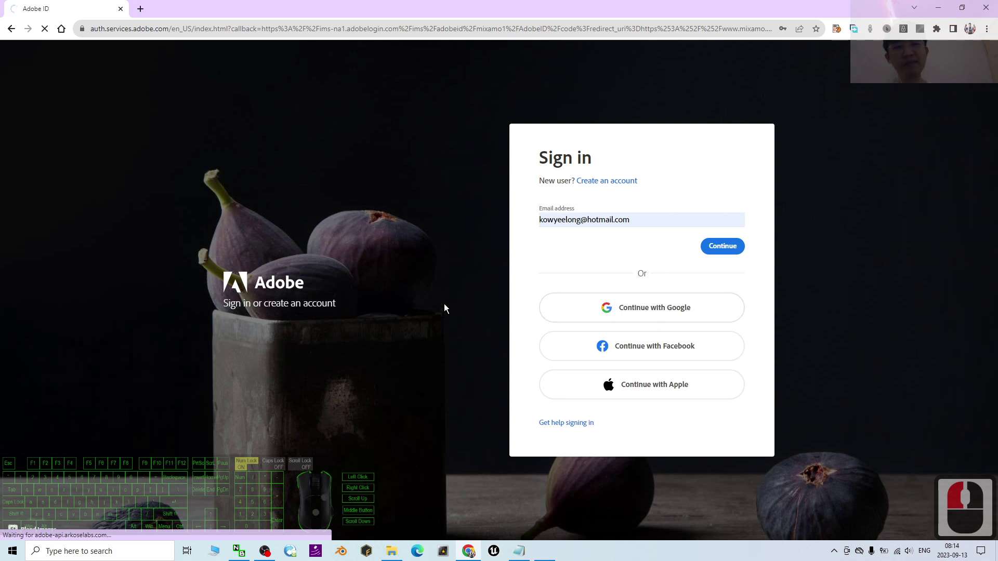
pyautogui.click(740, 317)
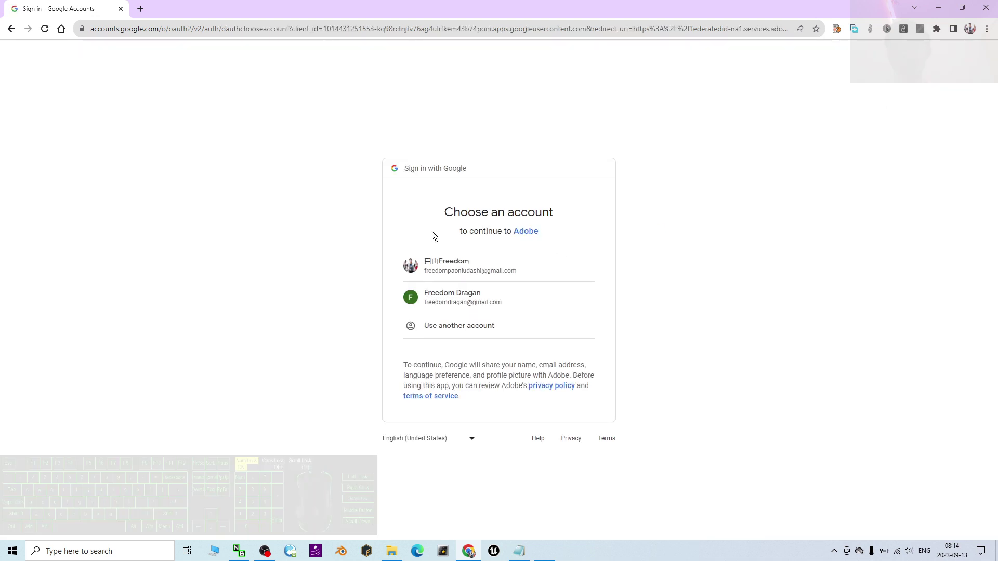
pyautogui.click(435, 263)
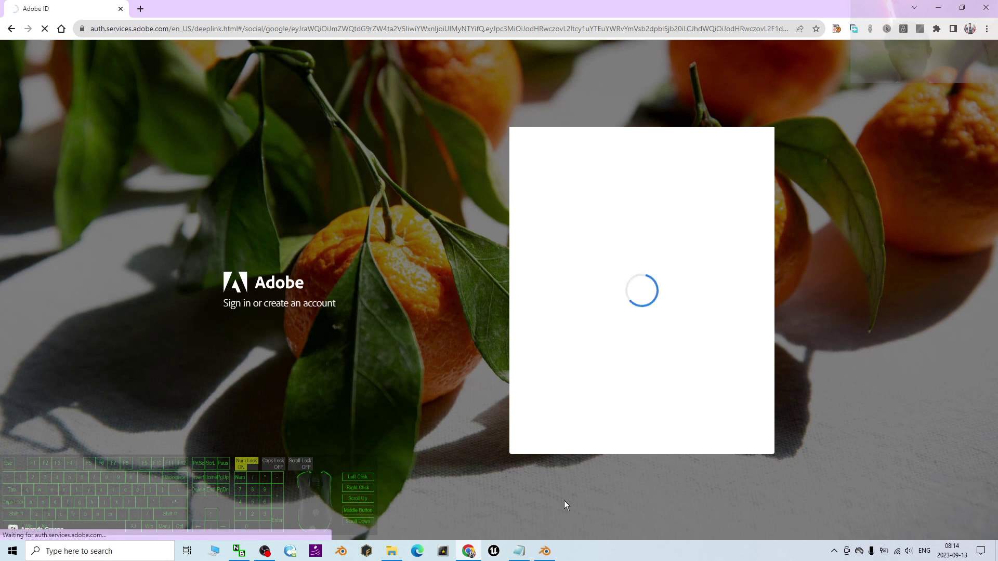
# Step: Switch to Blender, dismiss the splash screen and delete all default objects from the scene
pyautogui.click(546, 552)
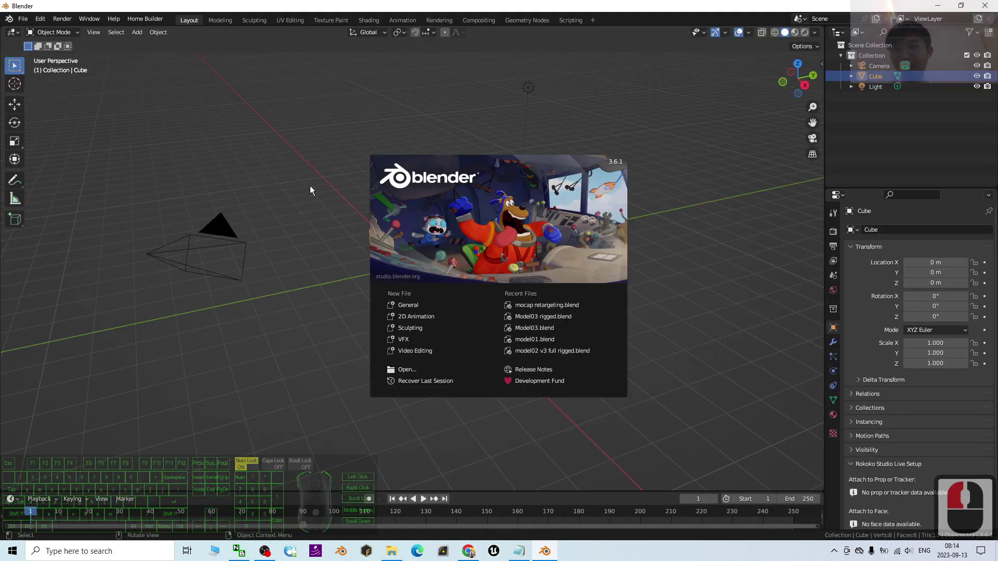
pyautogui.click(320, 227)
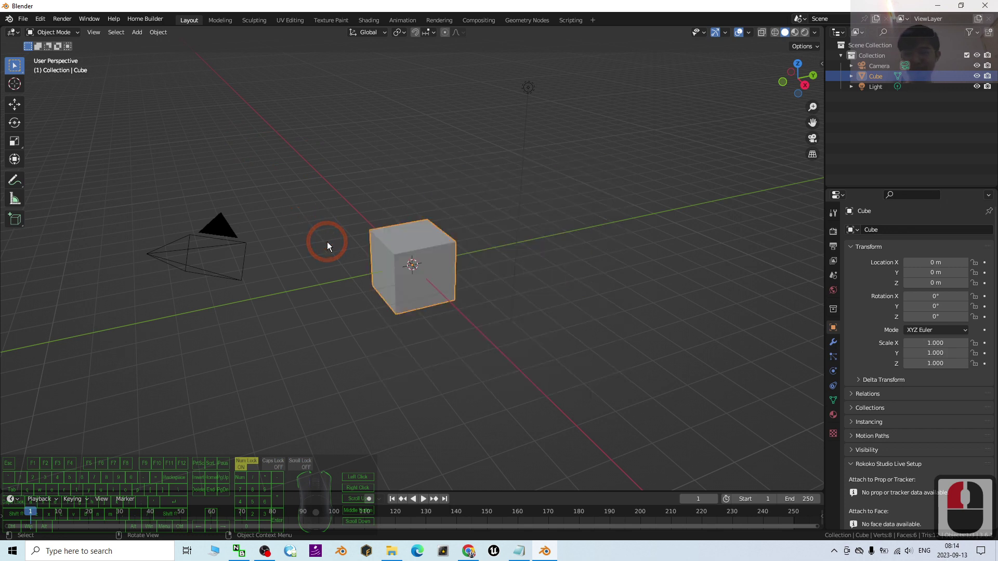
pyautogui.press('a')
pyautogui.press('Delete')
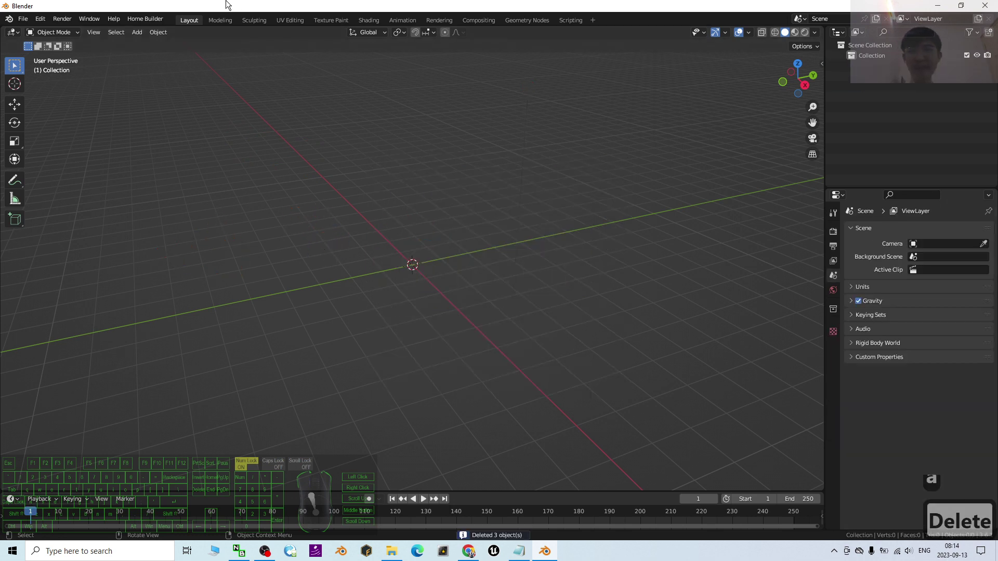
# Step: Move the Blender window aside to check the Mixamo page, and return to Blender
pyautogui.moveTo(226, 5); pyautogui.dragTo(398, 34)
pyautogui.click(48, 10)
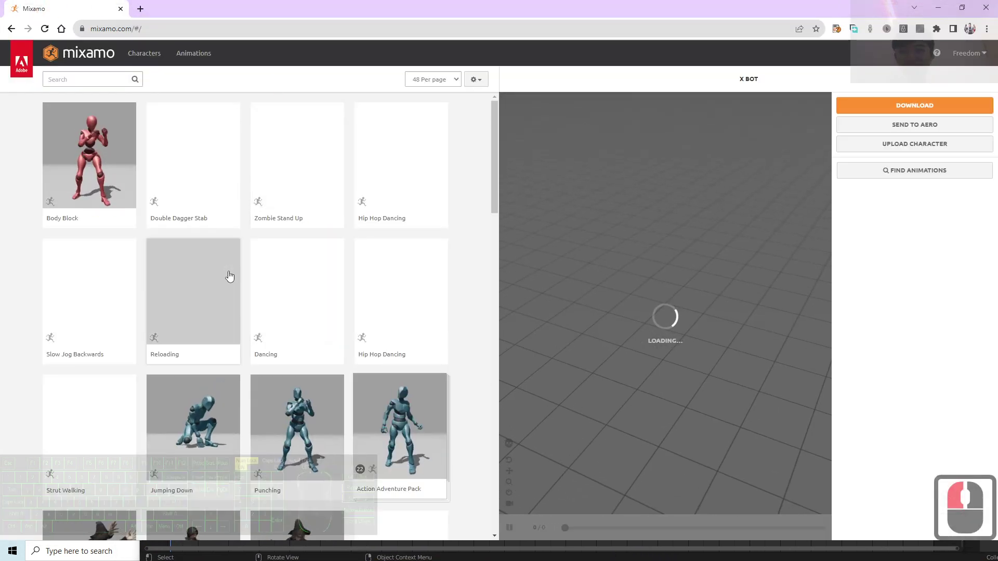
pyautogui.moveTo(666, 11); pyautogui.dragTo(662, 40)
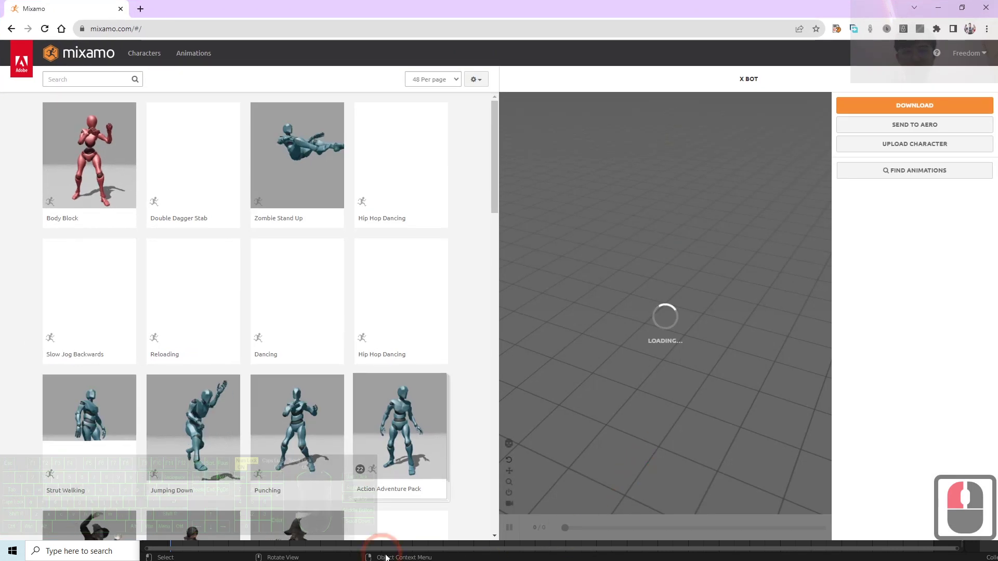
pyautogui.click(385, 558)
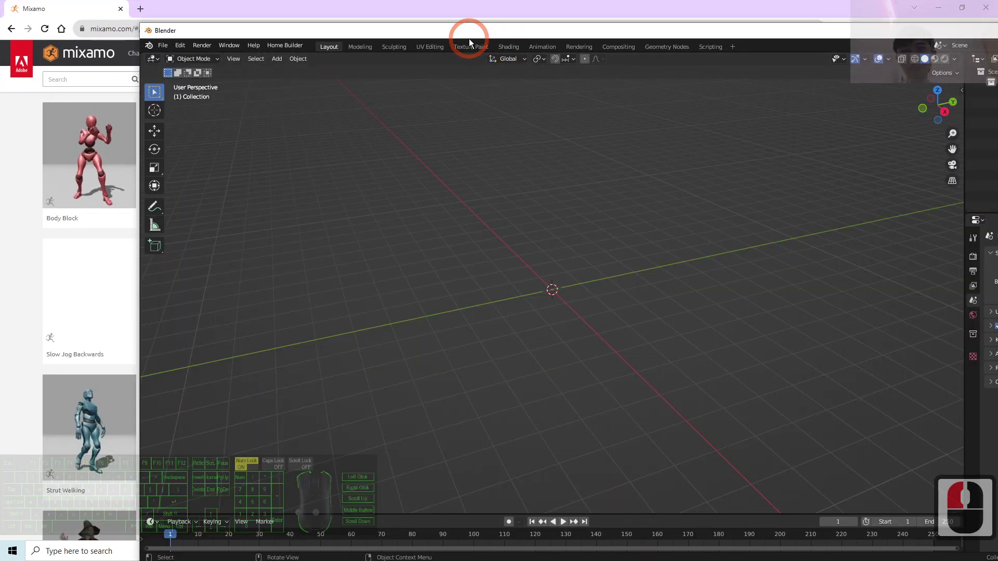
pyautogui.moveTo(468, 38)
pyautogui.mouseDown()
pyautogui.moveTo(473, 23)
pyautogui.moveTo(482, 55)
pyautogui.moveTo(477, 21)
pyautogui.mouseUp()
# Step: Import the avatar model02.fbx from the Desktop folder as an FBX file with the default import options
pyautogui.click(157, 37)
pyautogui.click(161, 141)
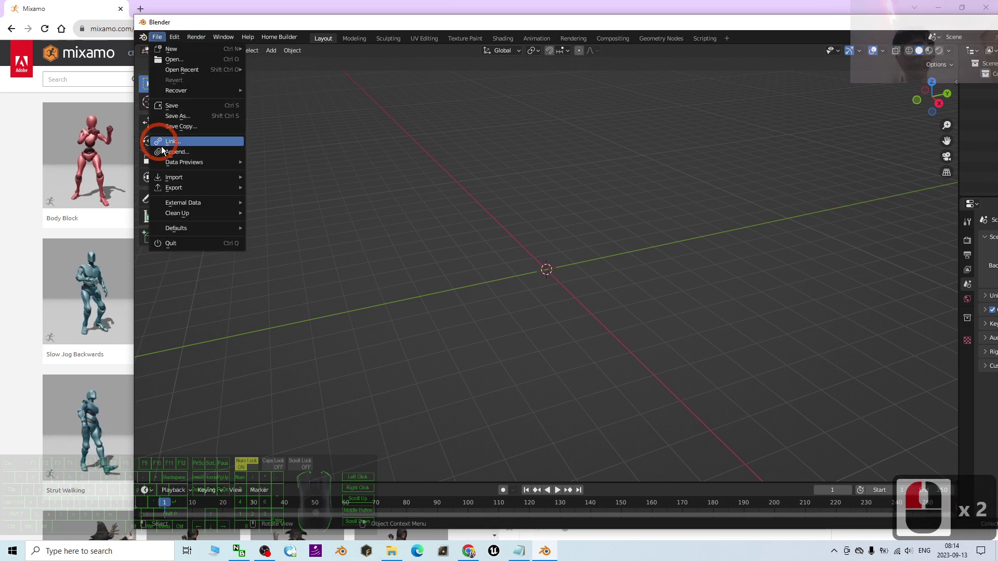
pyautogui.moveTo(174, 177)
pyautogui.click(287, 288)
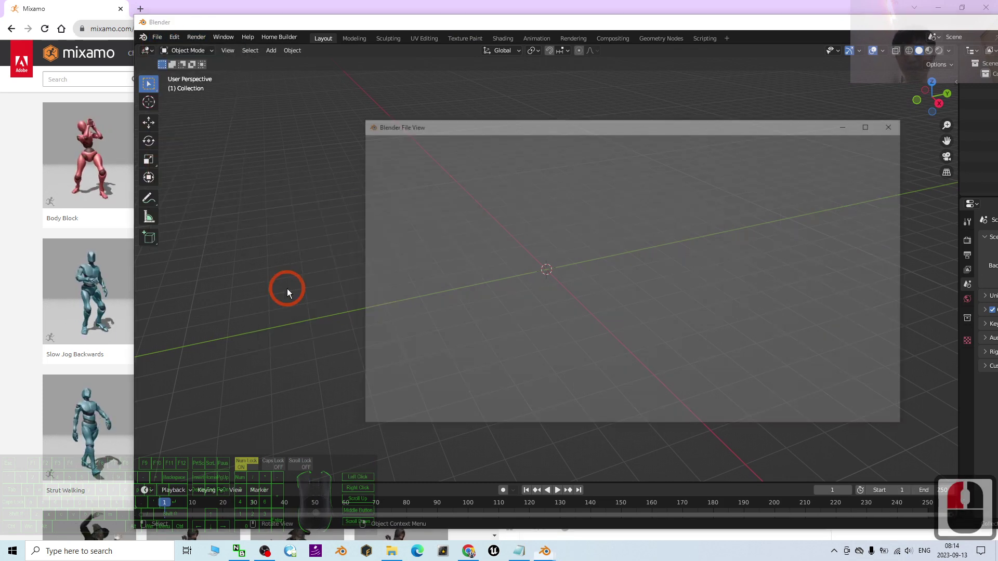
pyautogui.click(391, 242)
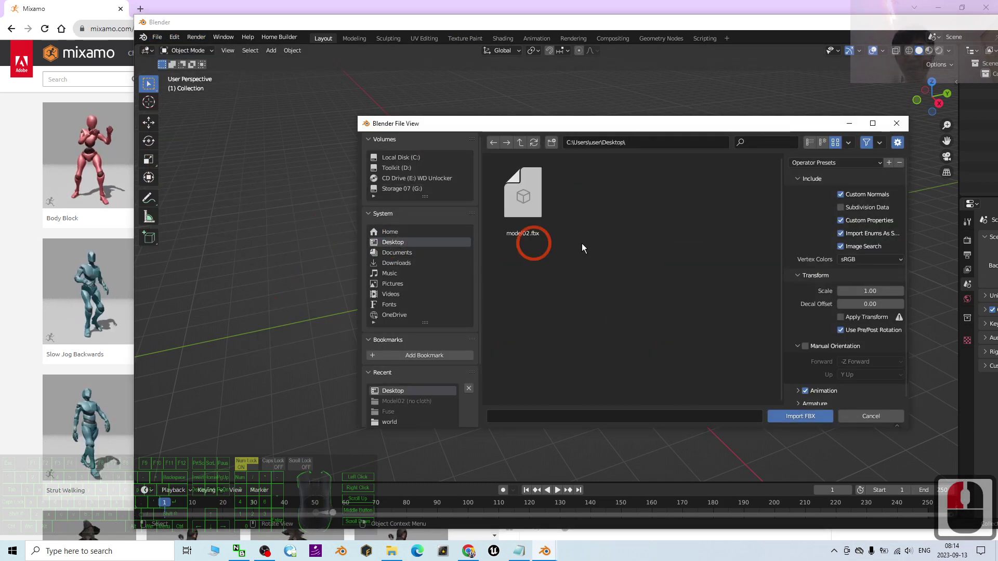
pyautogui.click(534, 214)
pyautogui.doubleClick(531, 207)
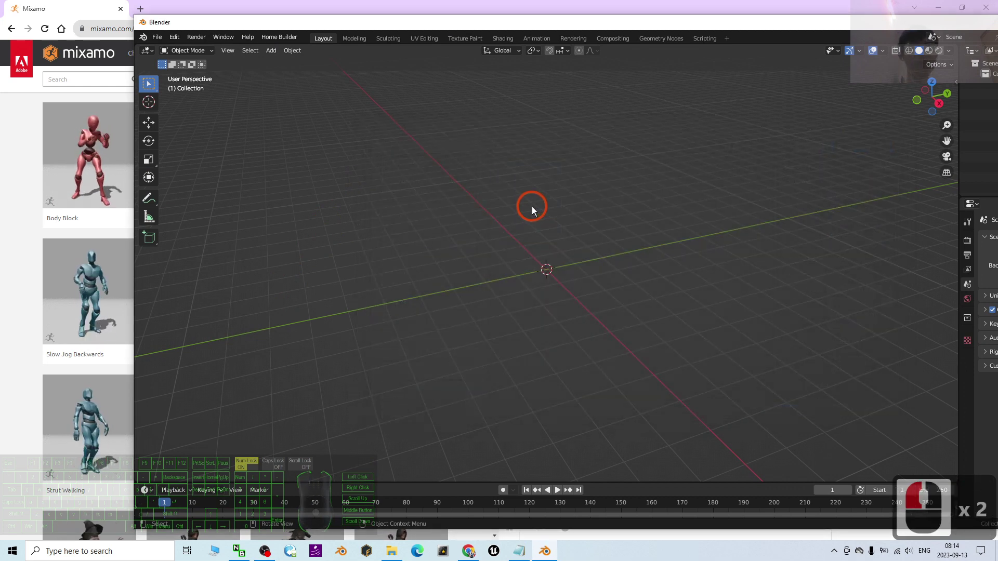
# Step: Maximize the Blender window and display the imported avatar in Material Preview shading
pyautogui.moveTo(610, 23); pyautogui.dragTo(550, 1)
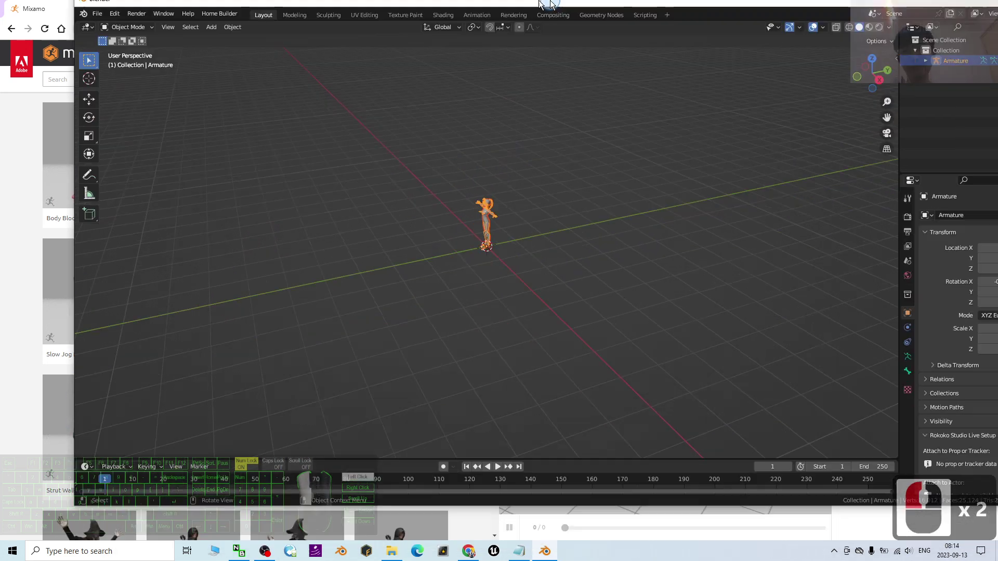
pyautogui.scroll(8, 441, 185)
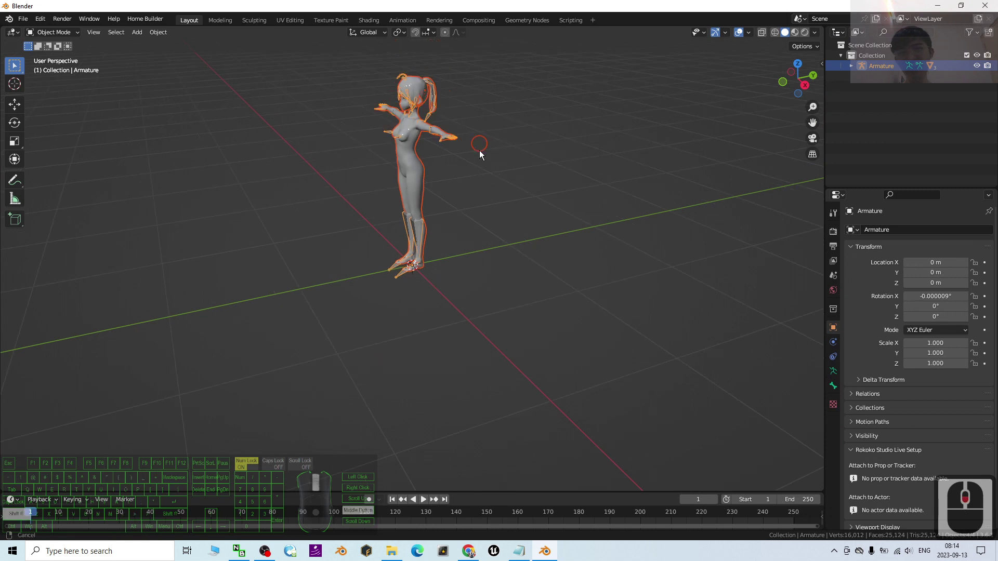
pyautogui.keyDown('shift'); pyautogui.moveTo(479, 151); pyautogui.dragTo(512, 263, button='middle'); pyautogui.keyUp('shift')
pyautogui.scroll(2, 519, 244)
pyautogui.scroll(1, 519, 245)
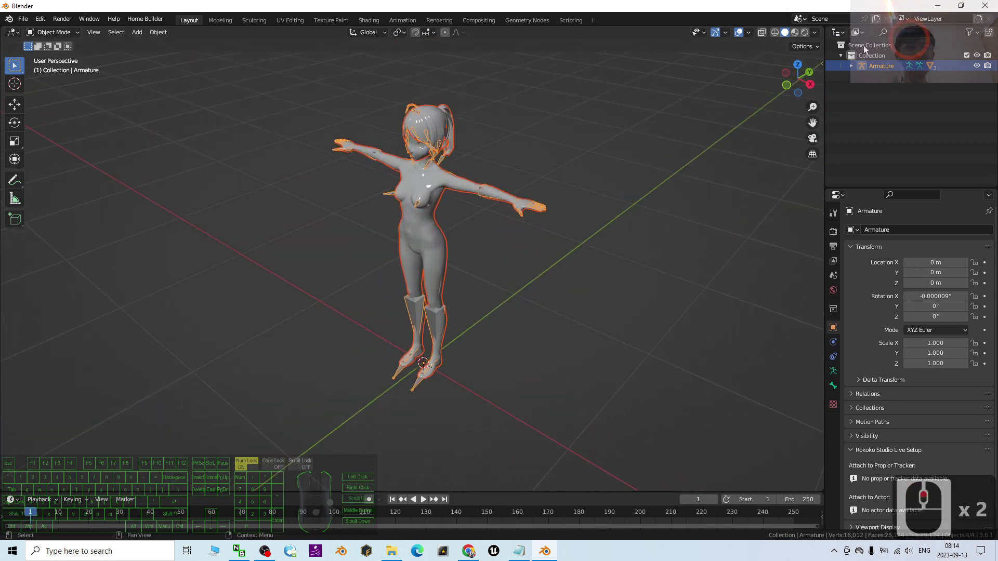
pyautogui.click(793, 35)
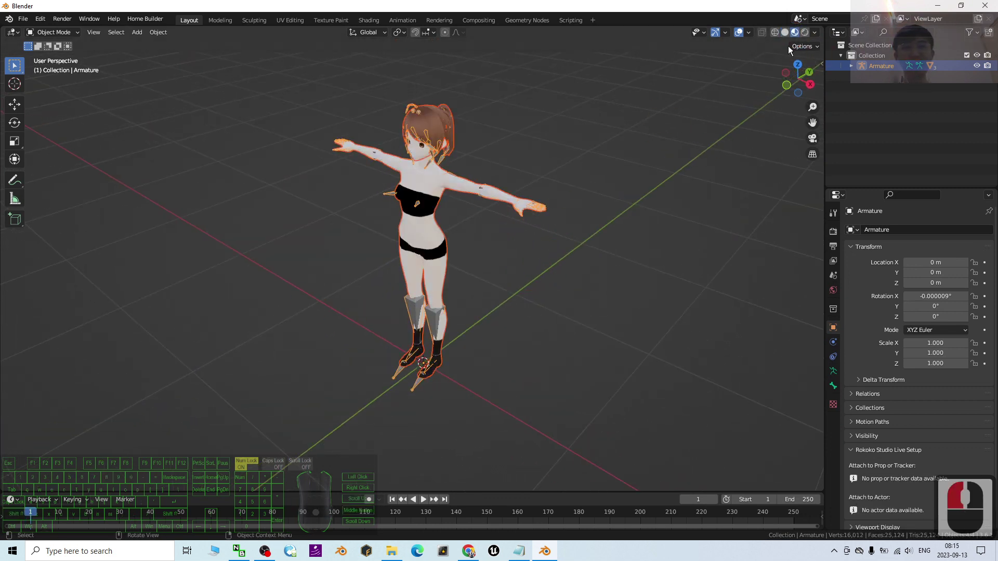
pyautogui.scroll(1, 520, 266)
pyautogui.click(796, 33)
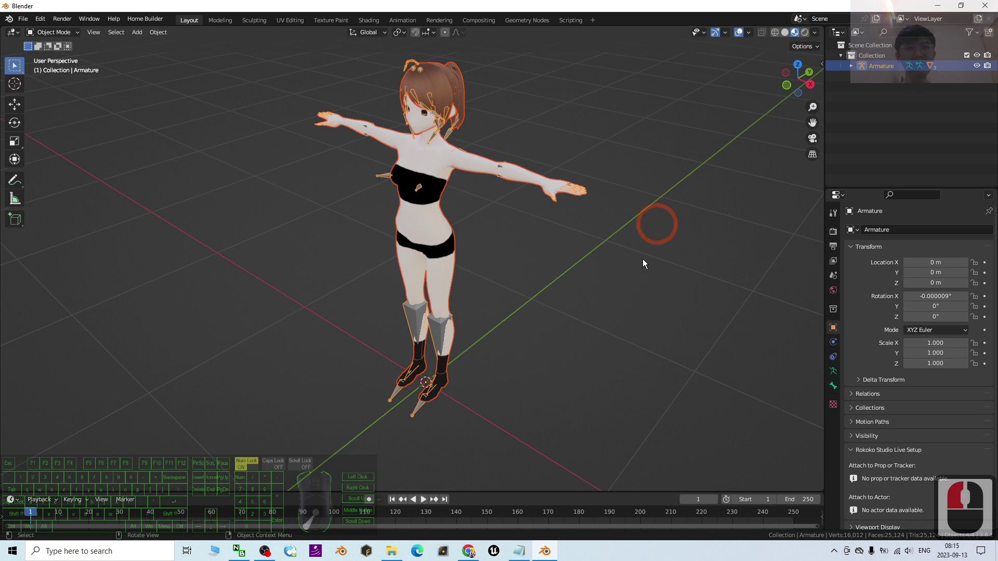
# Step: Expand the imported avatar's armature in the scene hierarchy and rename it Model02
pyautogui.moveTo(643, 263); pyautogui.dragTo(653, 299, button='middle')
pyautogui.middleClick(888, 76)
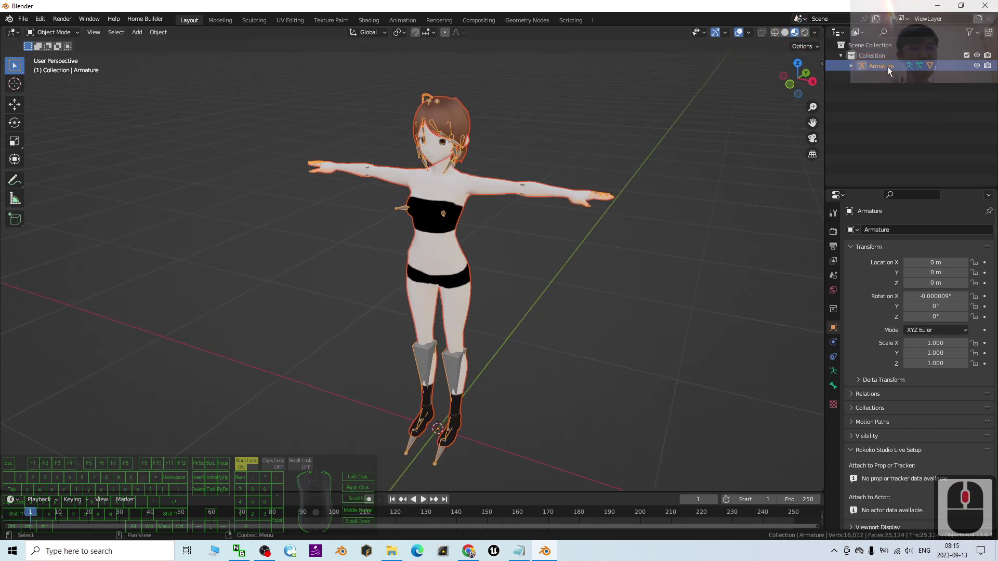
pyautogui.click(906, 63)
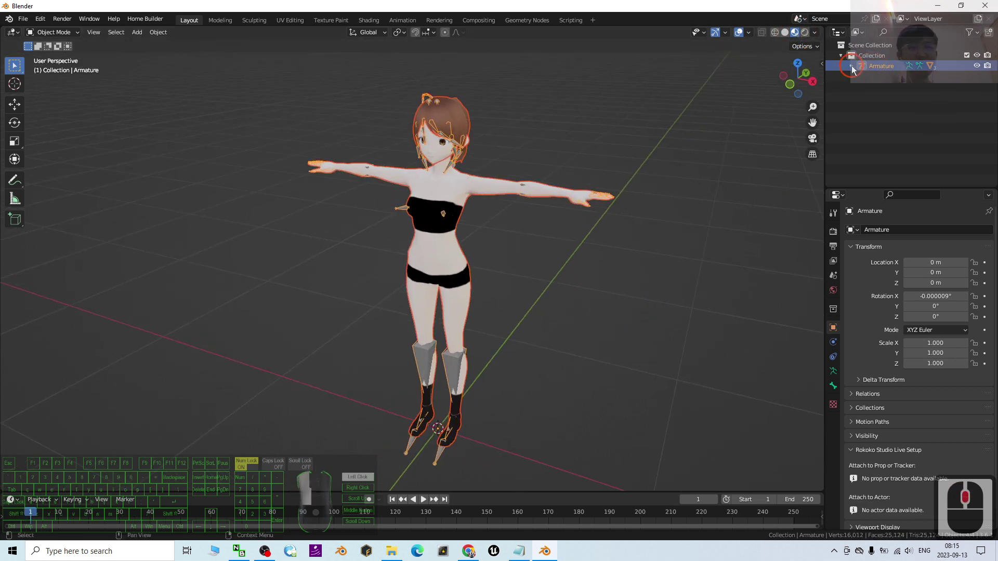
pyautogui.click(883, 67)
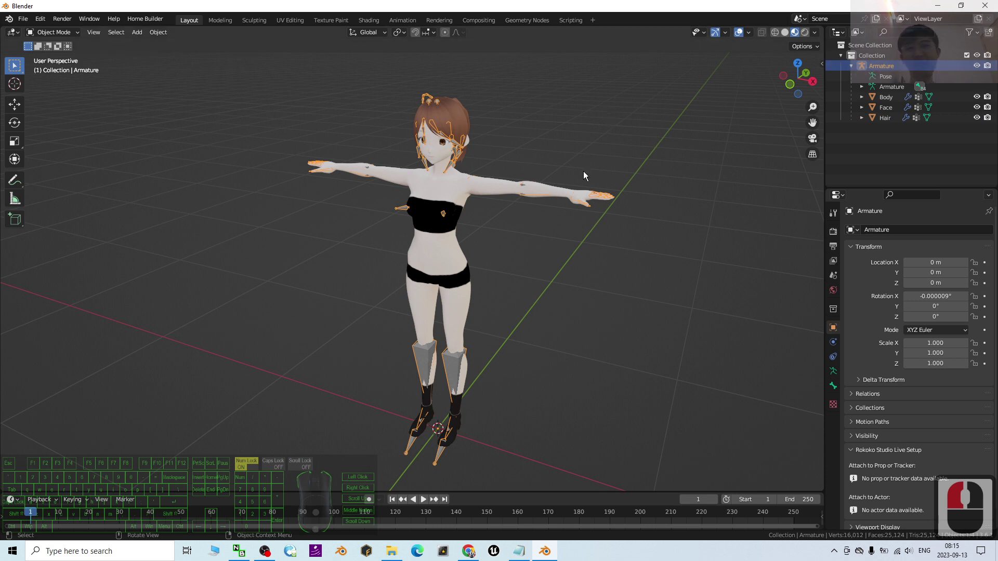
pyautogui.click(893, 63)
pyautogui.press('F2')
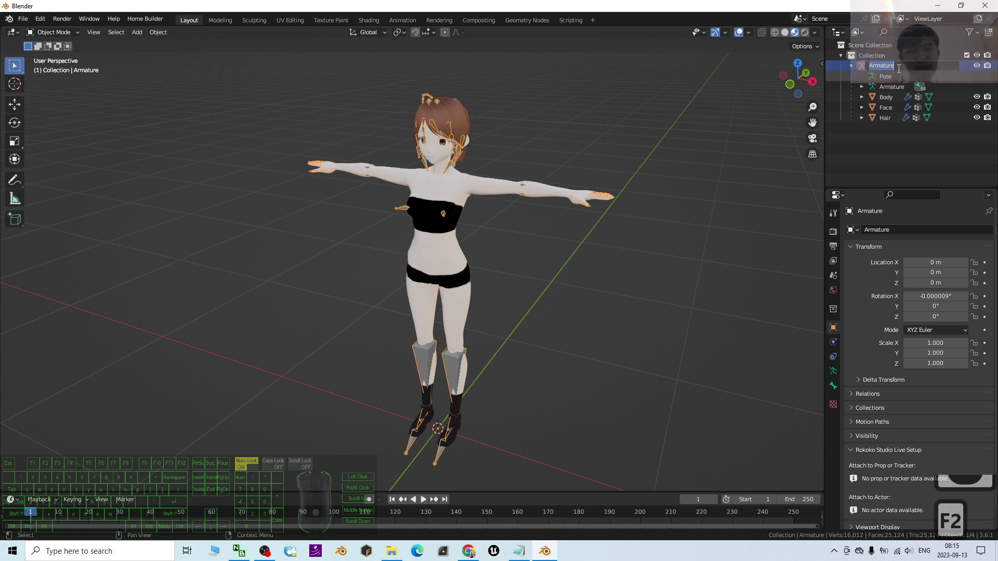
pyautogui.write('Model02')
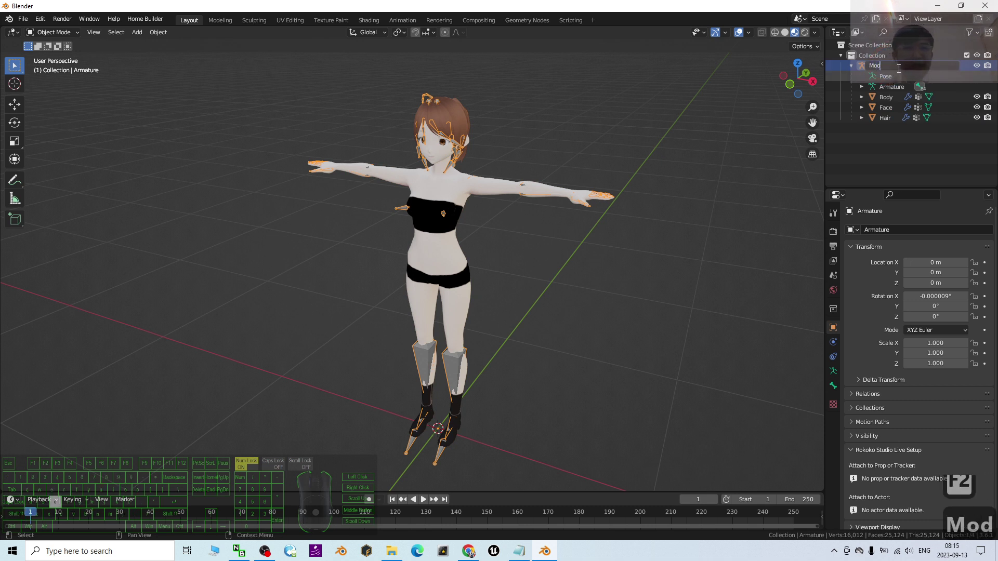
pyautogui.press('Return')
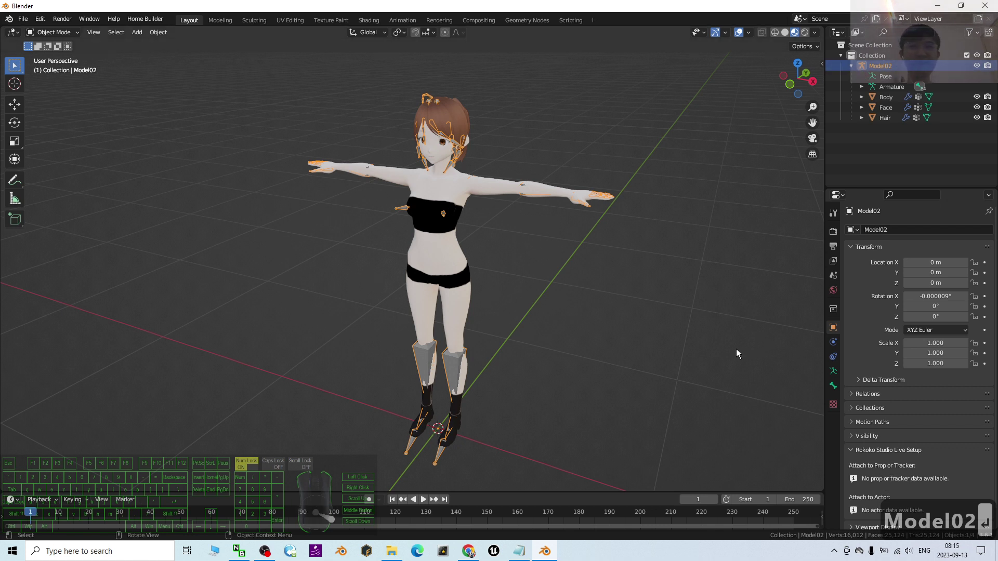
pyautogui.click(877, 69)
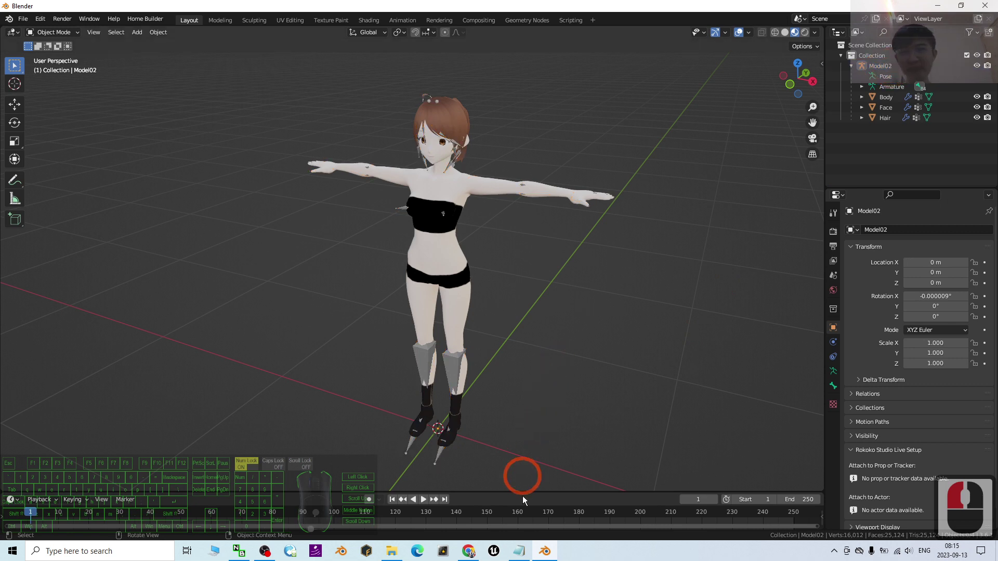
# Step: Switch to the Mixamo page in the browser and search the animations for "dancing"
pyautogui.click(466, 545)
pyautogui.click(759, 140)
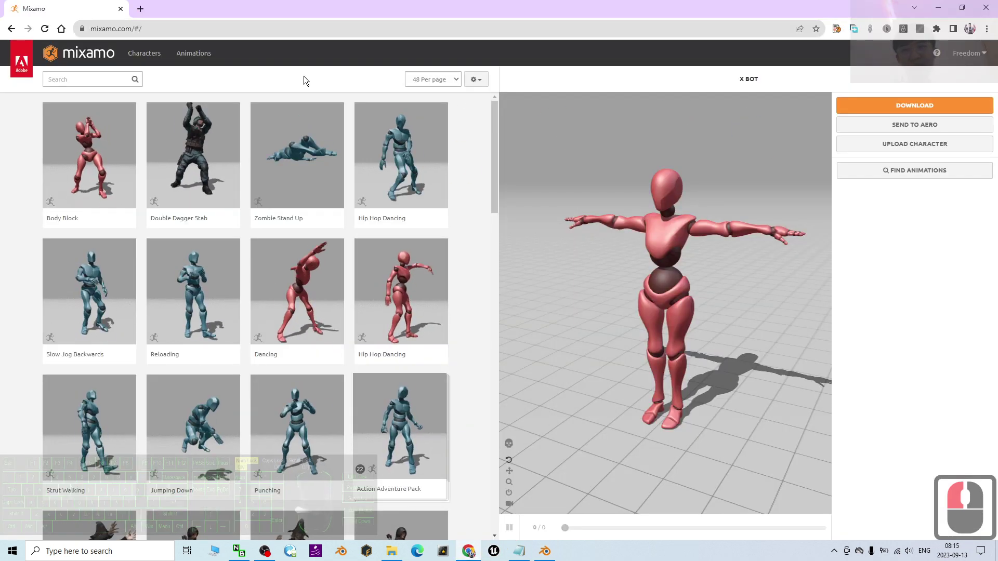
pyautogui.scroll(-6, 337, 250)
pyautogui.scroll(8, 341, 264)
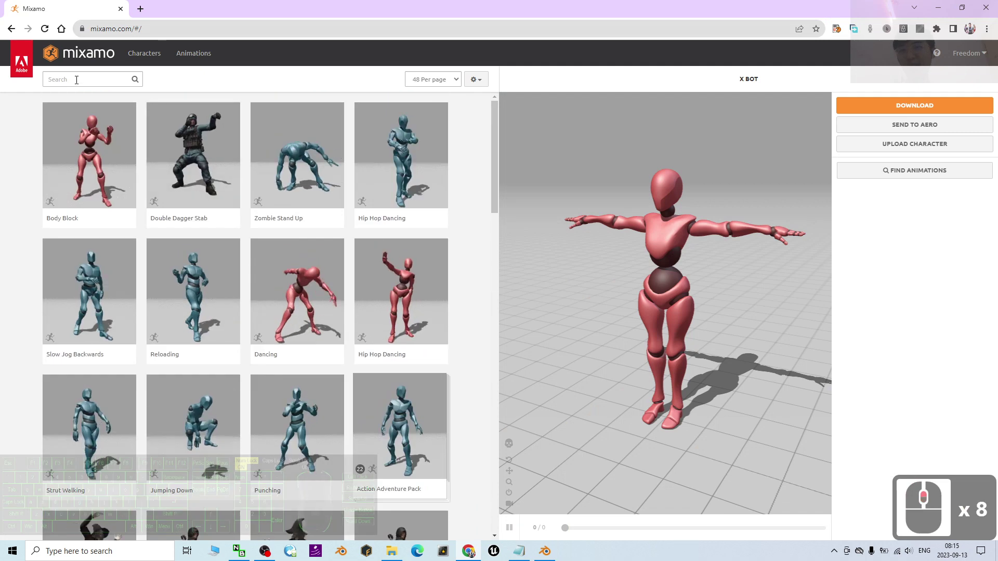
pyautogui.click(79, 78)
pyautogui.write('dancing')
pyautogui.press('Return')
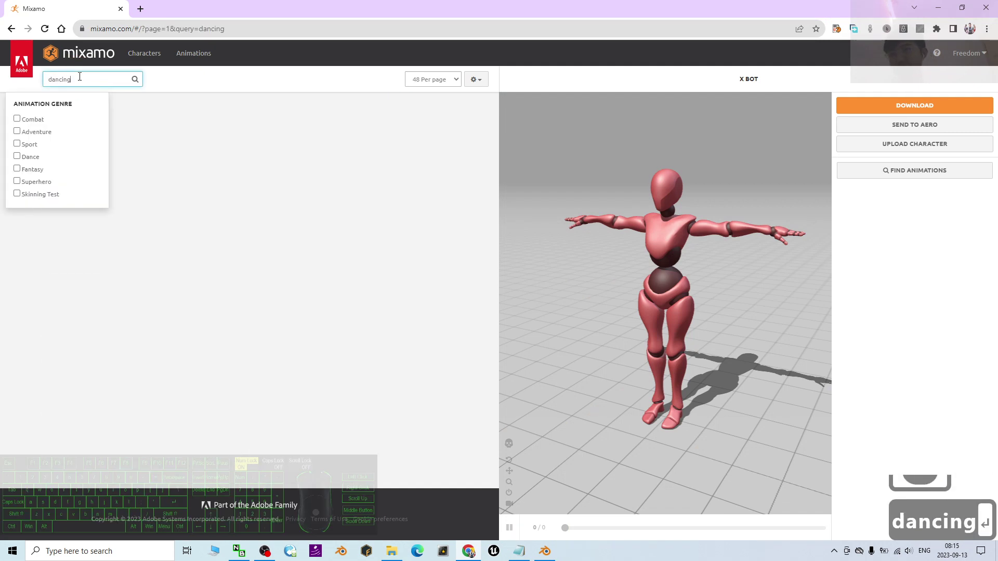
# Step: Apply the Jazz Dancing animation from the second row to X Bot and enable Mirror
pyautogui.click(374, 198)
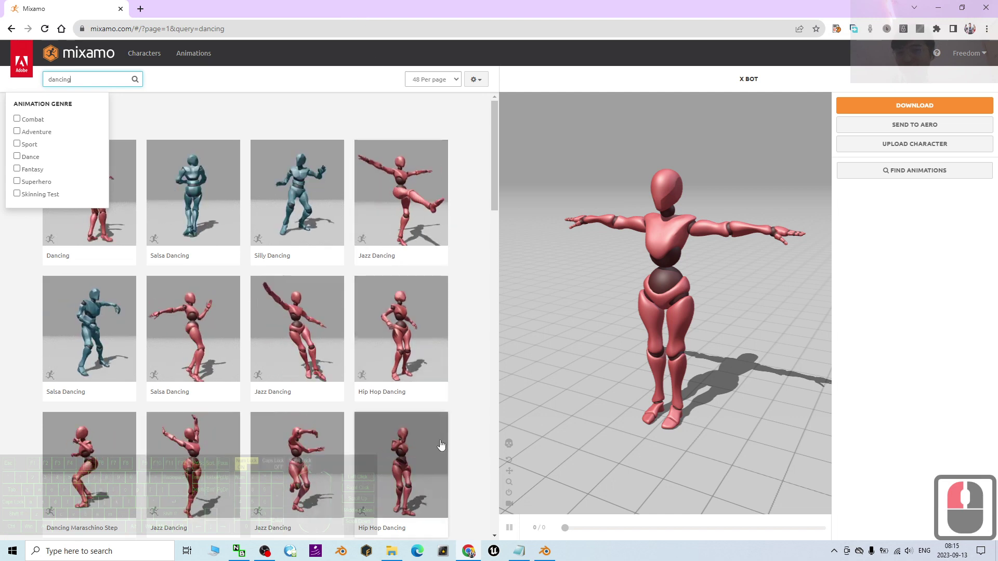
pyautogui.click(293, 337)
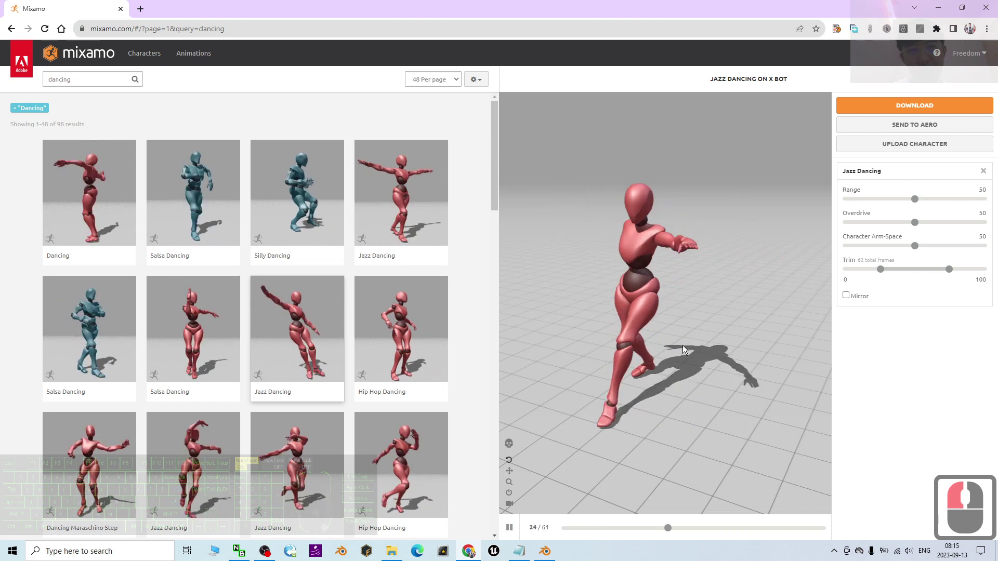
pyautogui.click(846, 295)
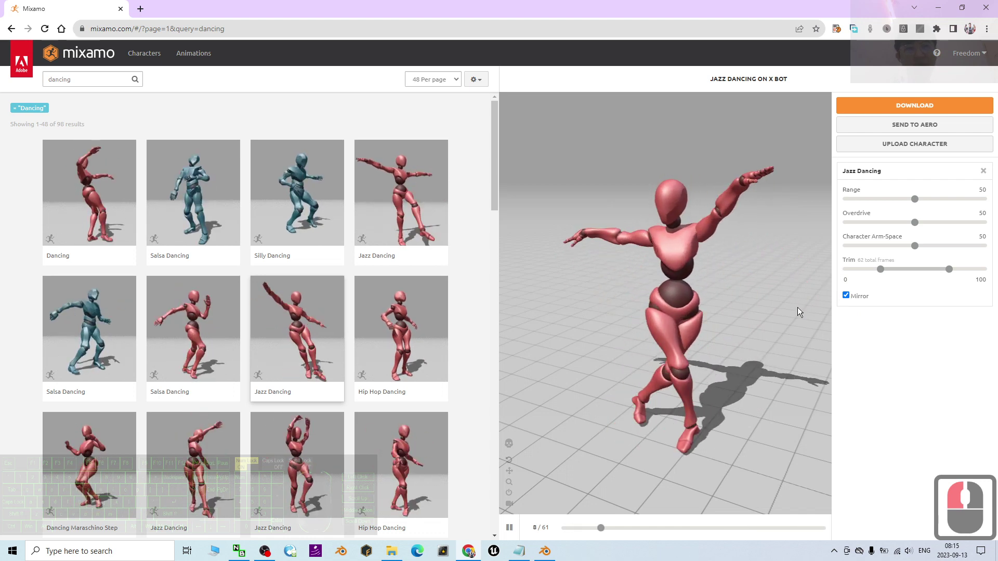
# Step: Download the mirrored Jazz Dancing animation as FBX Binary with skin, at 30 frames per second and no keyframe reduction
pyautogui.click(934, 105)
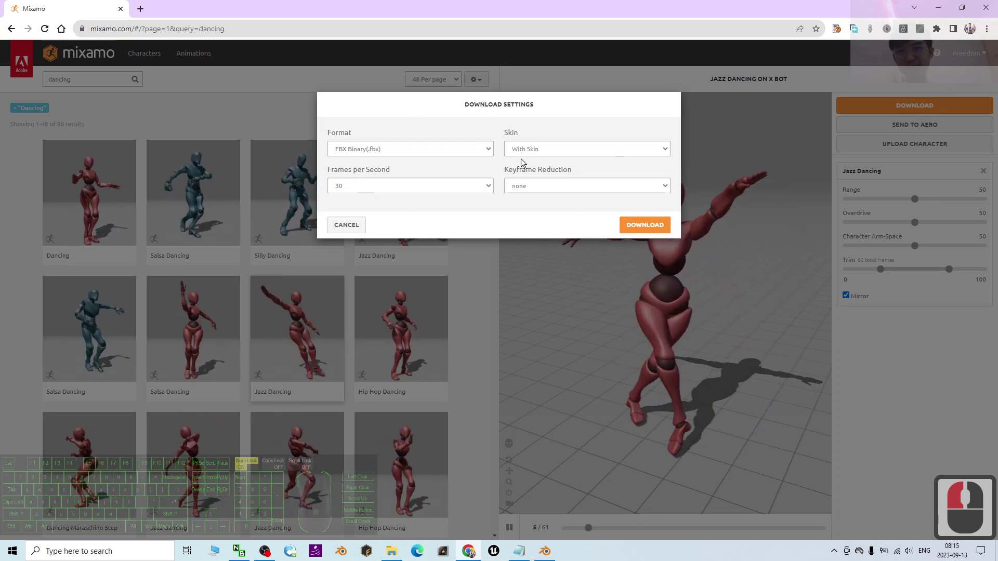
pyautogui.click(634, 227)
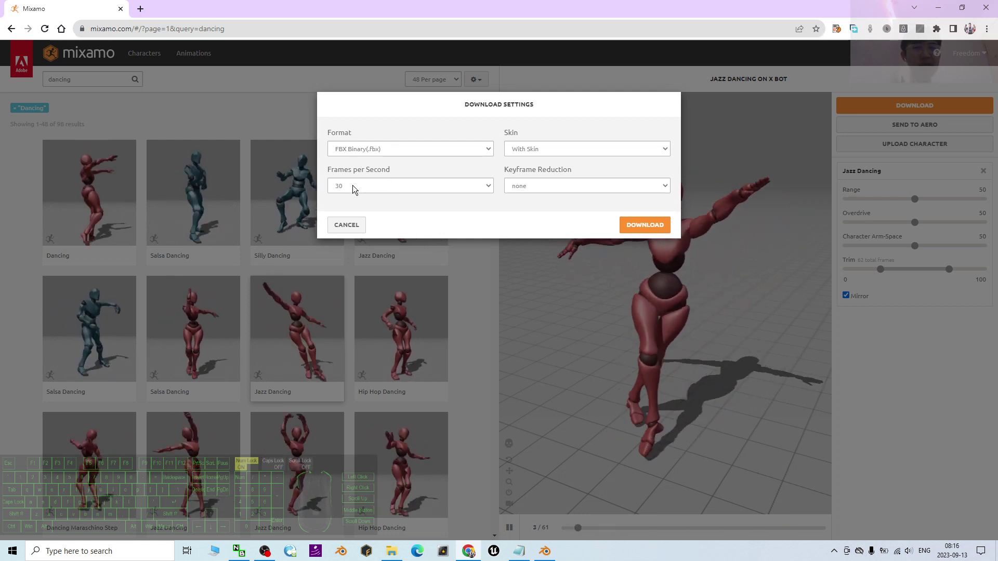
pyautogui.click(538, 149)
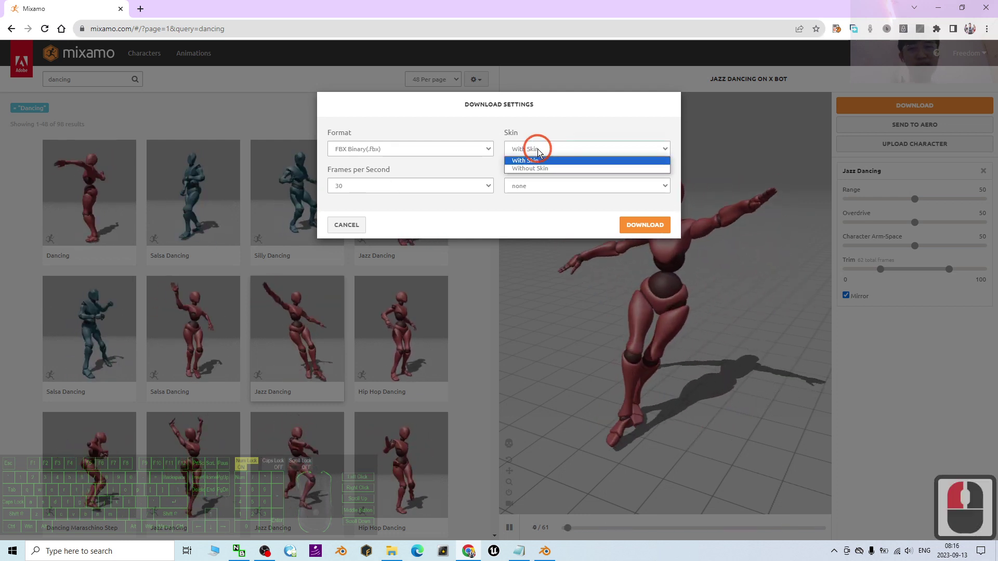
pyautogui.click(538, 149)
pyautogui.click(537, 149)
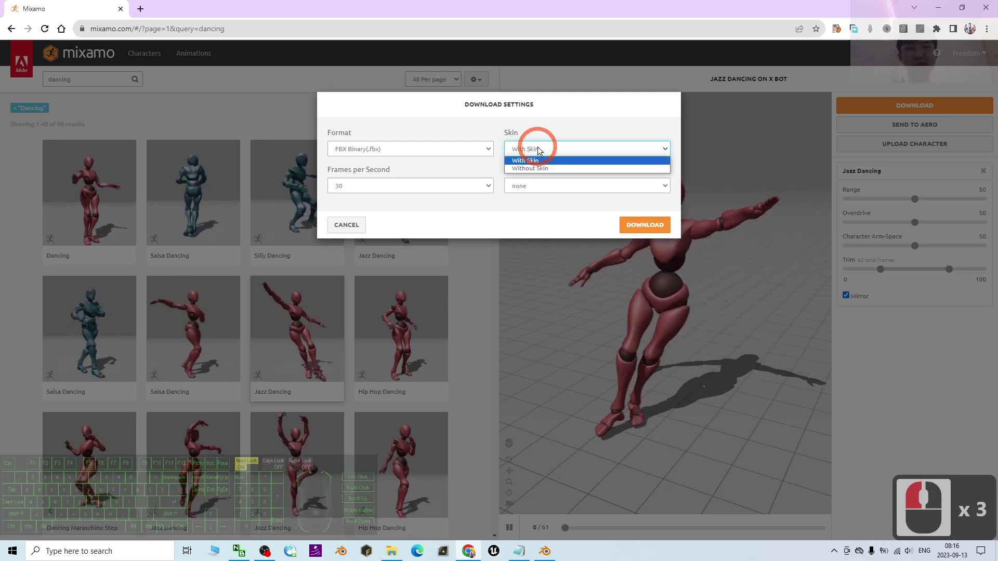
pyautogui.click(540, 134)
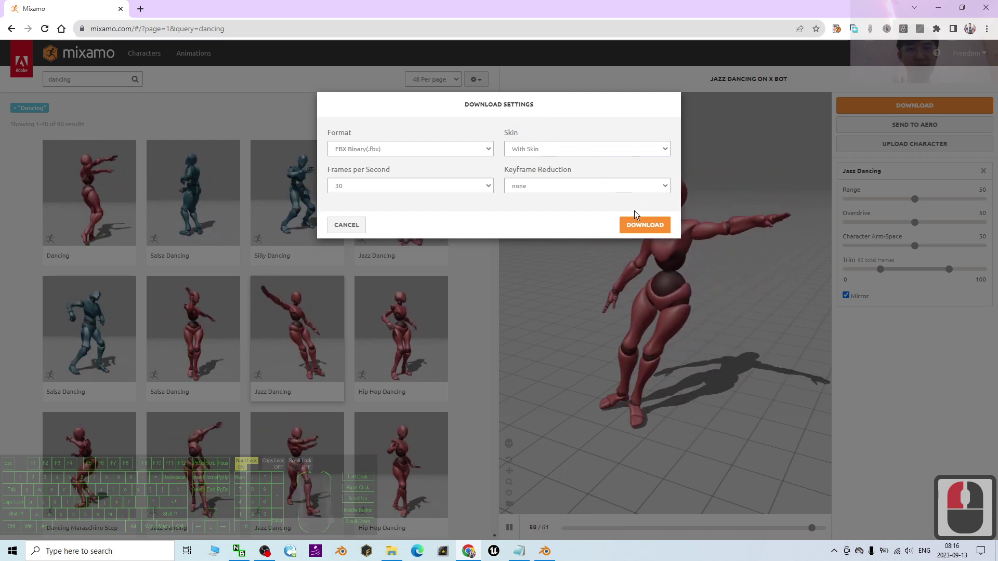
pyautogui.click(643, 224)
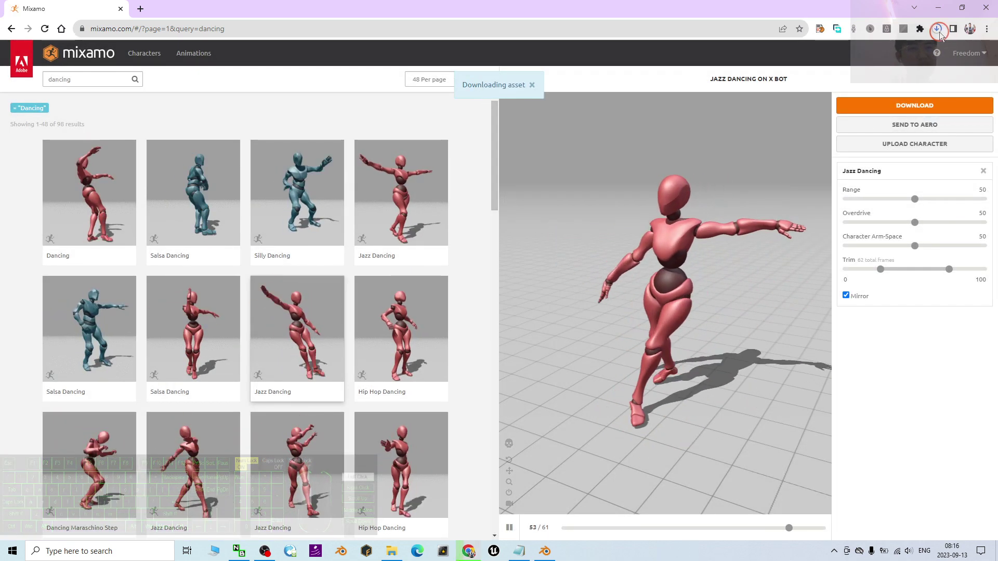
# Step: Show the downloaded Jazz Dancing.fbx in its folder and move it from Downloads to the Desktop
pyautogui.click(937, 29)
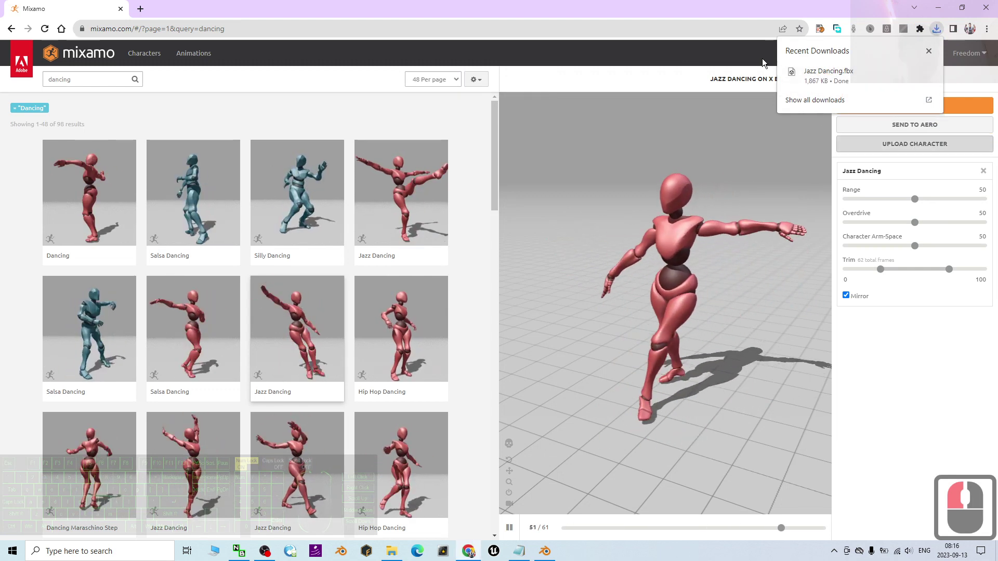
pyautogui.moveTo(883, 73)
pyautogui.click(912, 72)
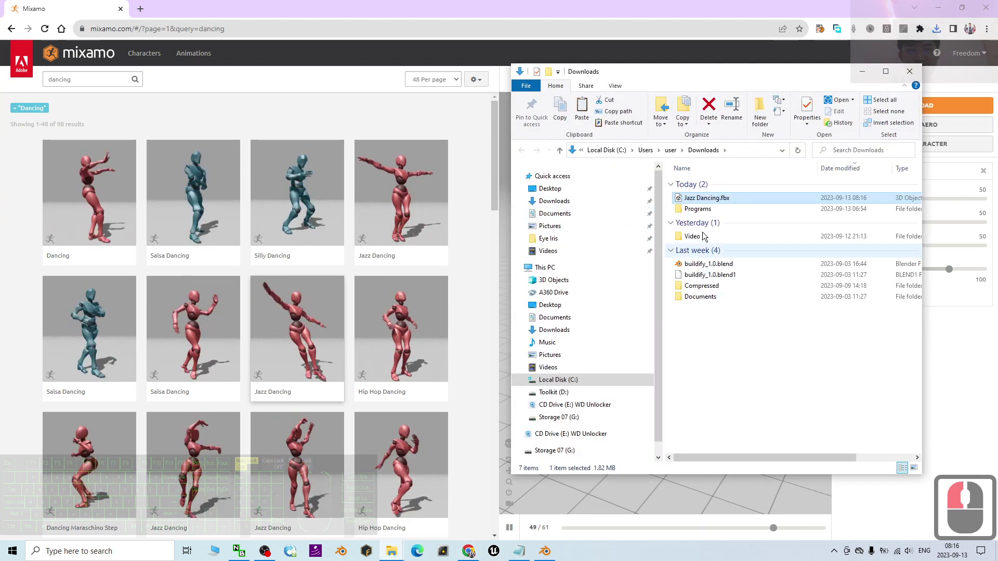
pyautogui.doubleClick(699, 200)
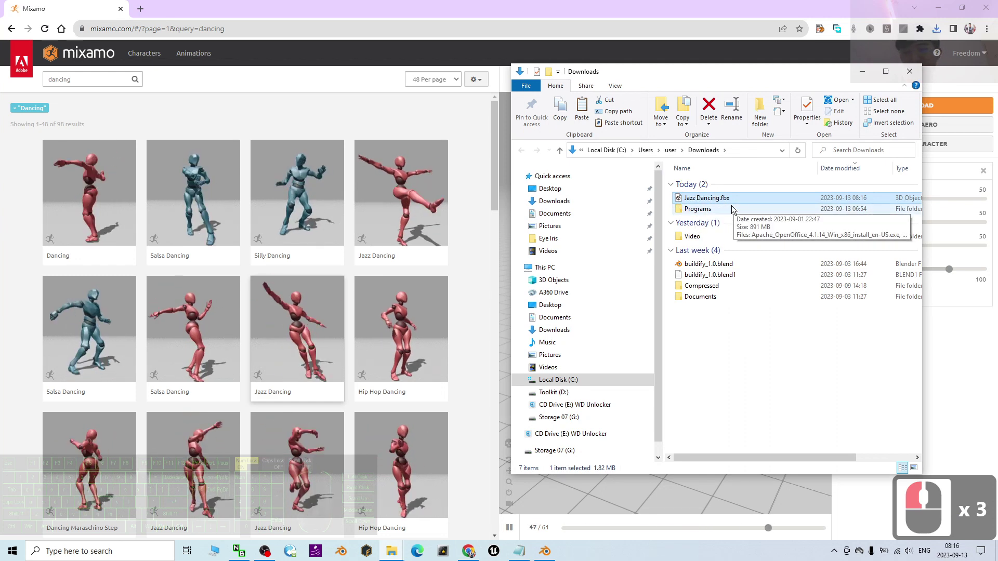
pyautogui.hotkey('ctrl', 'x')
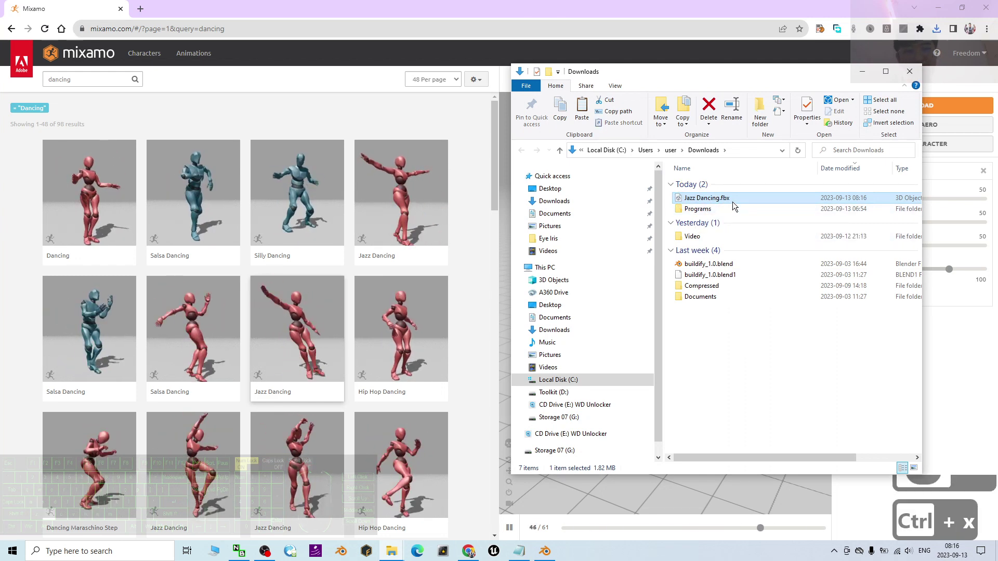
pyautogui.click(567, 189)
pyautogui.click(718, 289)
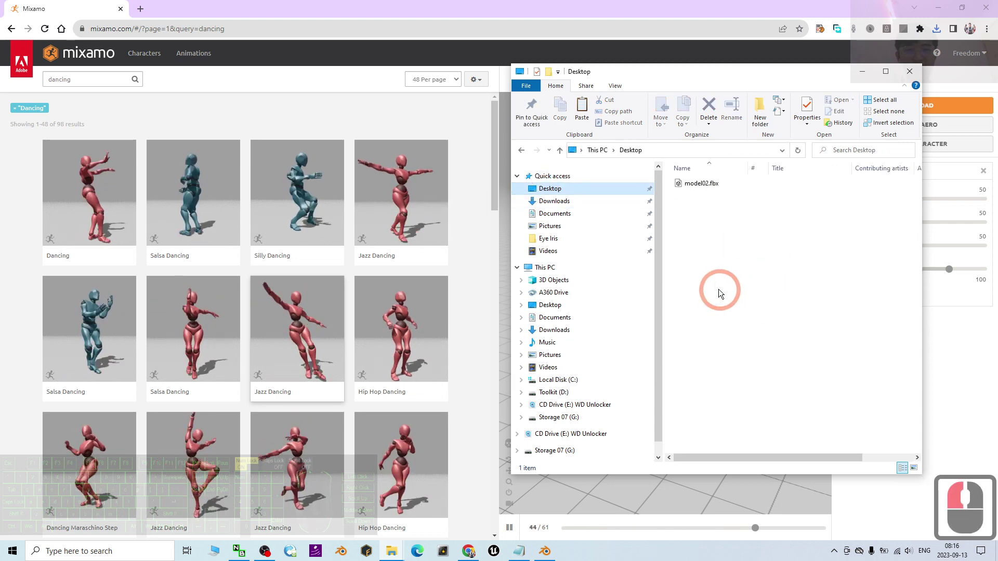
pyautogui.click(714, 273)
pyautogui.hotkey('ctrl', 'v')
pyautogui.click(726, 226)
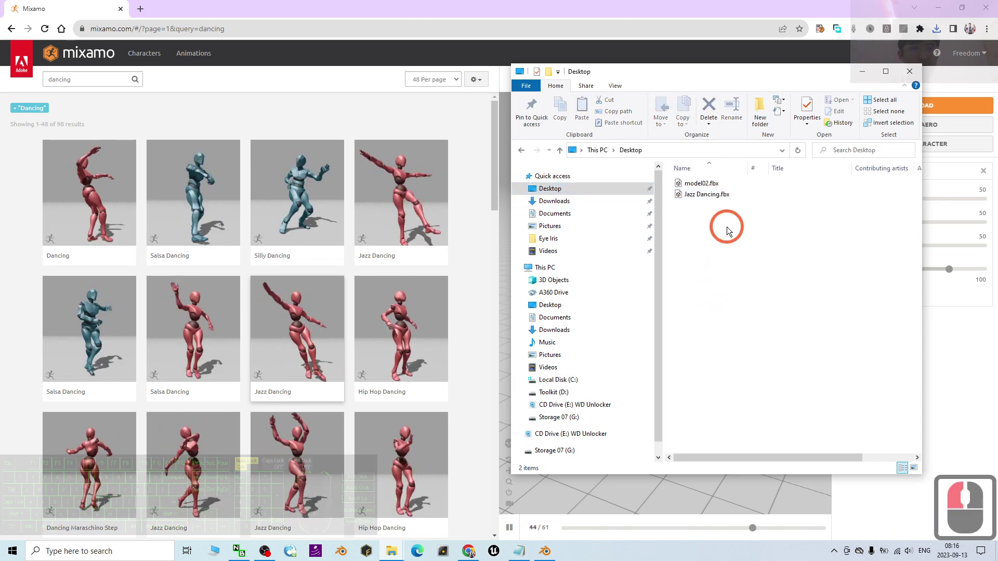
# Step: Close the browser with the Mixamo page and switch back to Blender
pyautogui.hotkey('alt', 'Tab')
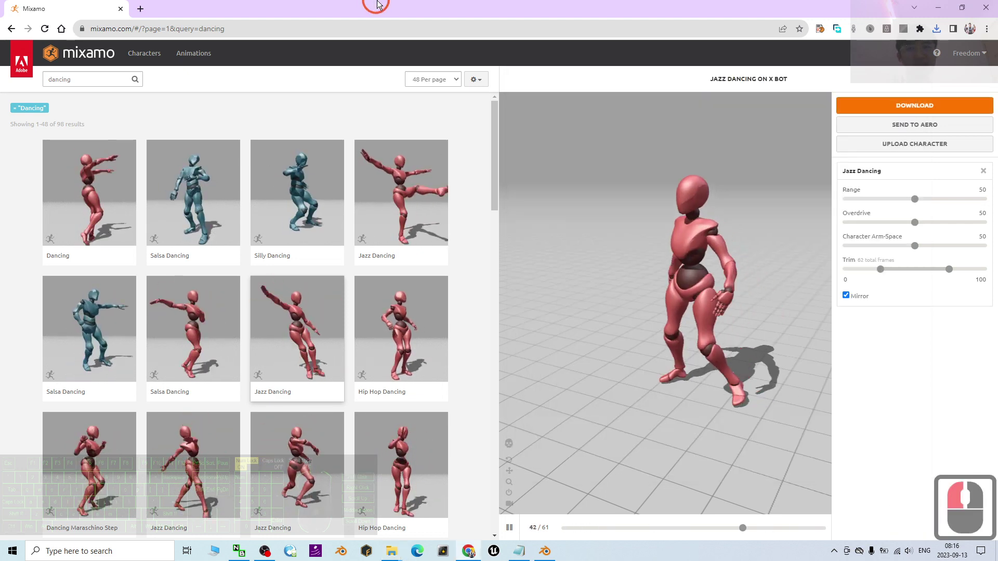
pyautogui.click(687, 273)
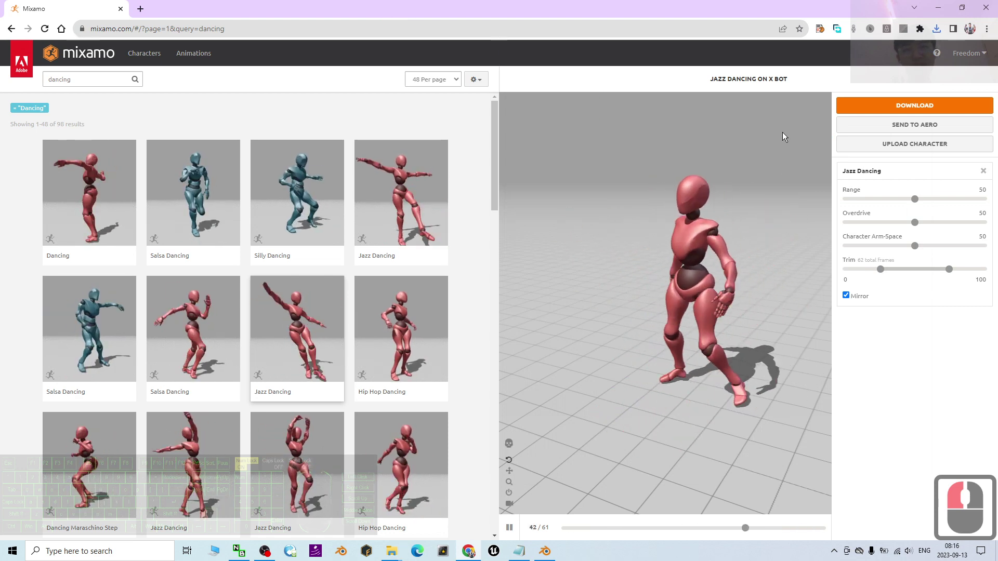
pyautogui.click(986, 8)
pyautogui.click(691, 390)
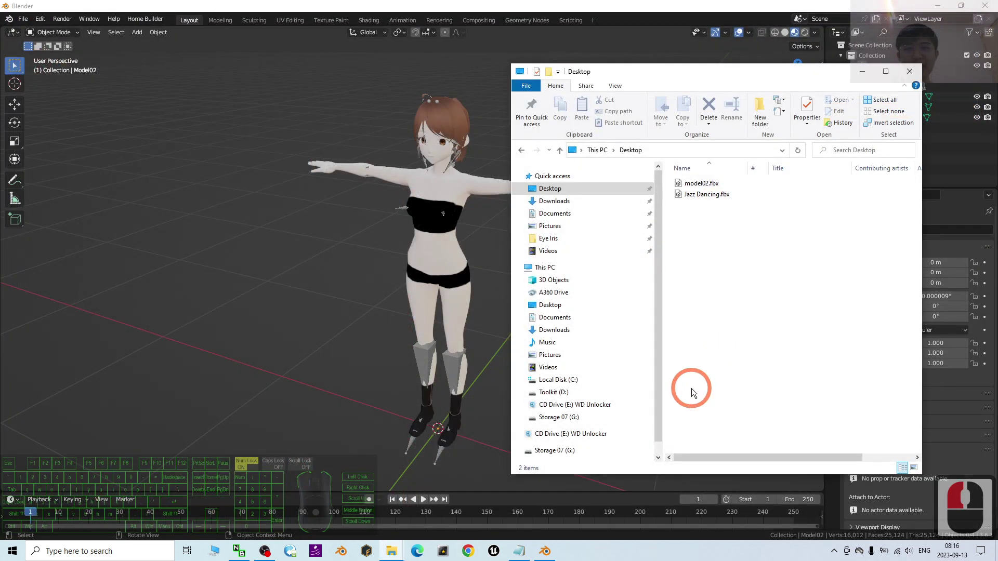
pyautogui.hotkey('alt', 'Tab')
pyautogui.click(419, 420)
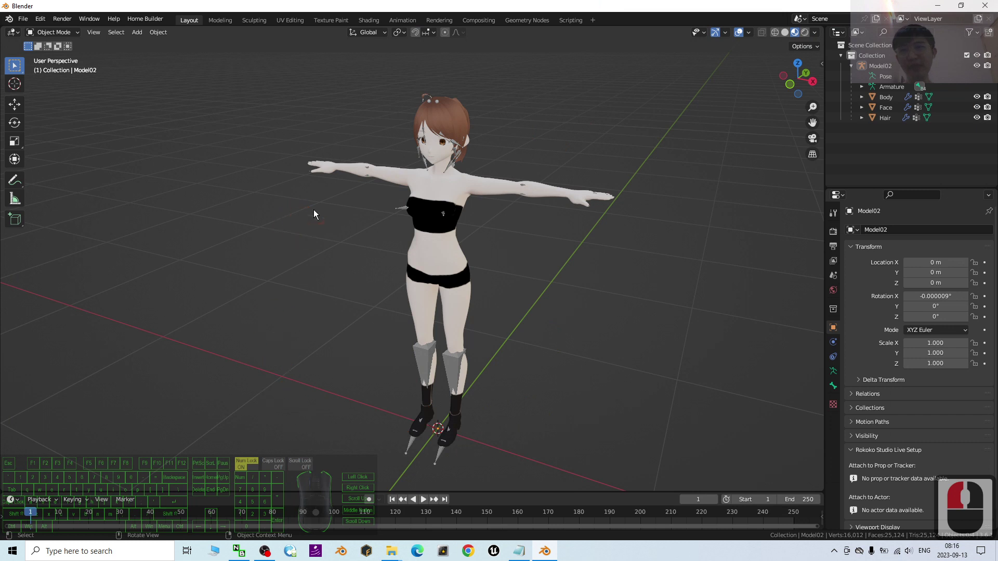
# Step: Import Jazz Dancing.fbx from the Desktop folder as an FBX file with the default import options
pyautogui.click(23, 19)
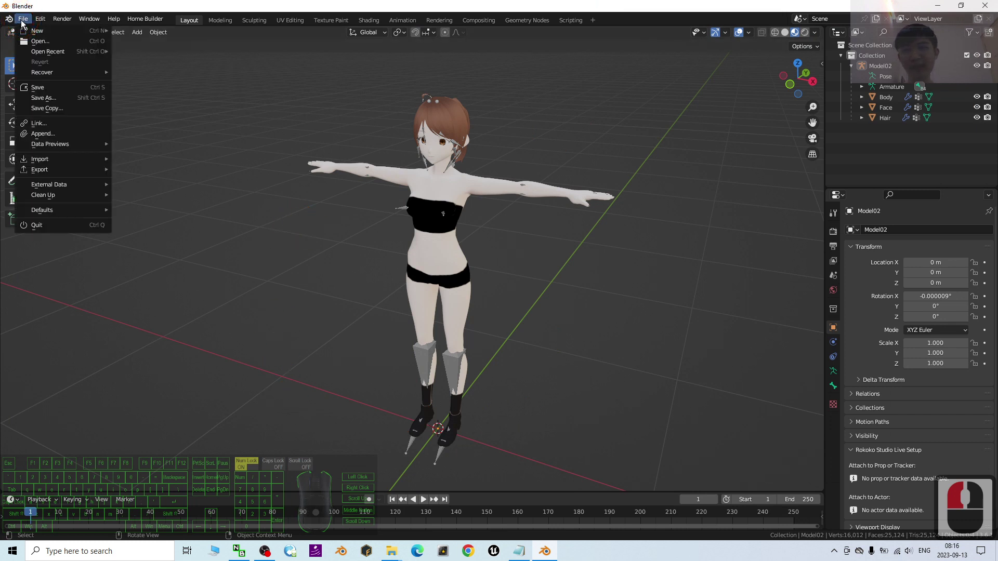
pyautogui.click(44, 161)
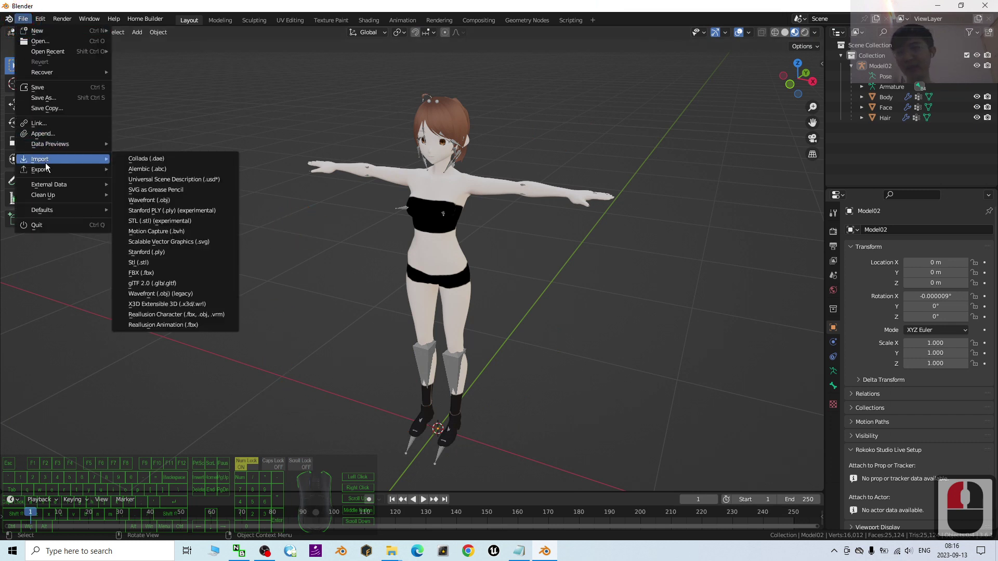
pyautogui.click(142, 272)
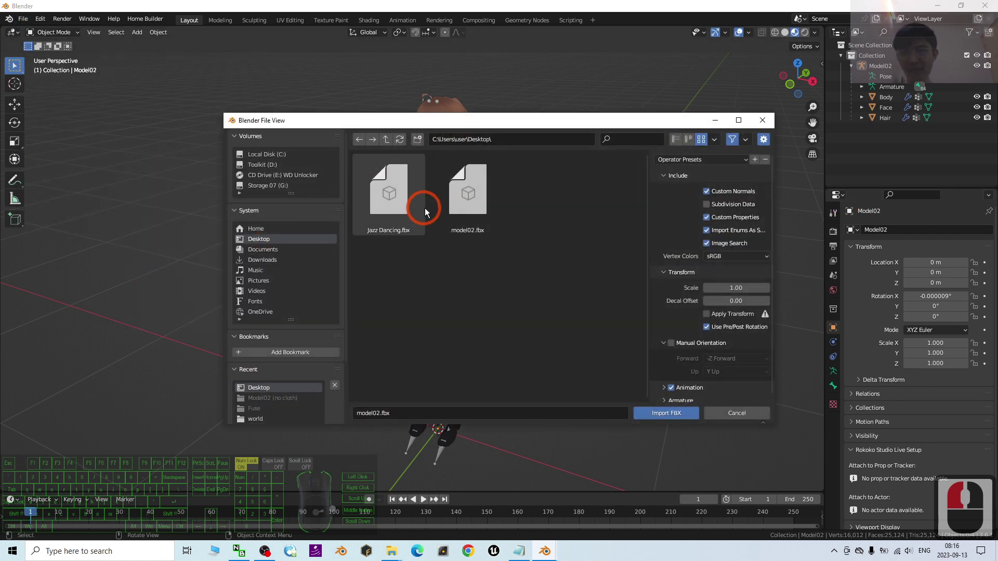
pyautogui.click(461, 196)
pyautogui.click(381, 194)
pyautogui.doubleClick(401, 194)
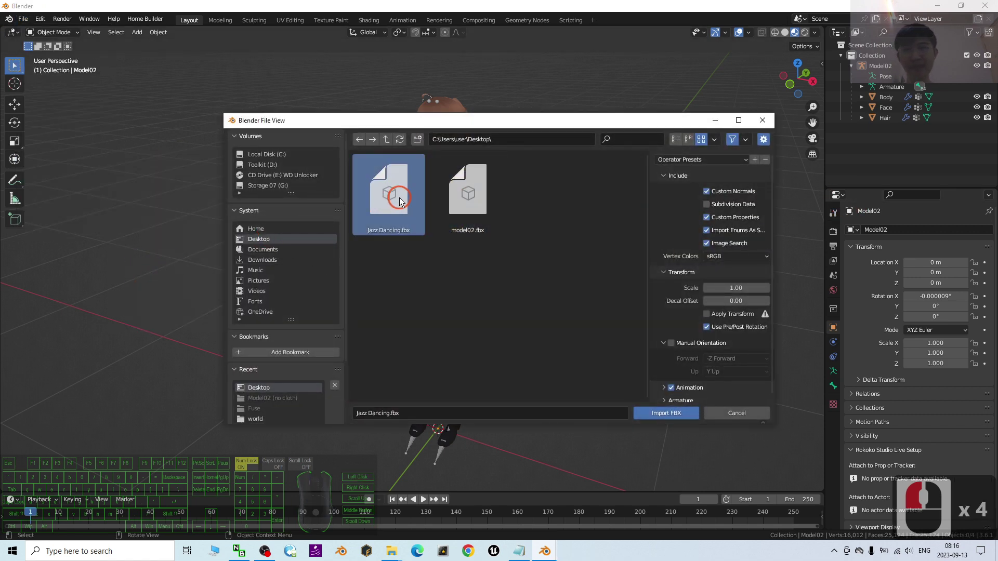
pyautogui.scroll(-5, 642, 238)
pyautogui.scroll(4, 598, 291)
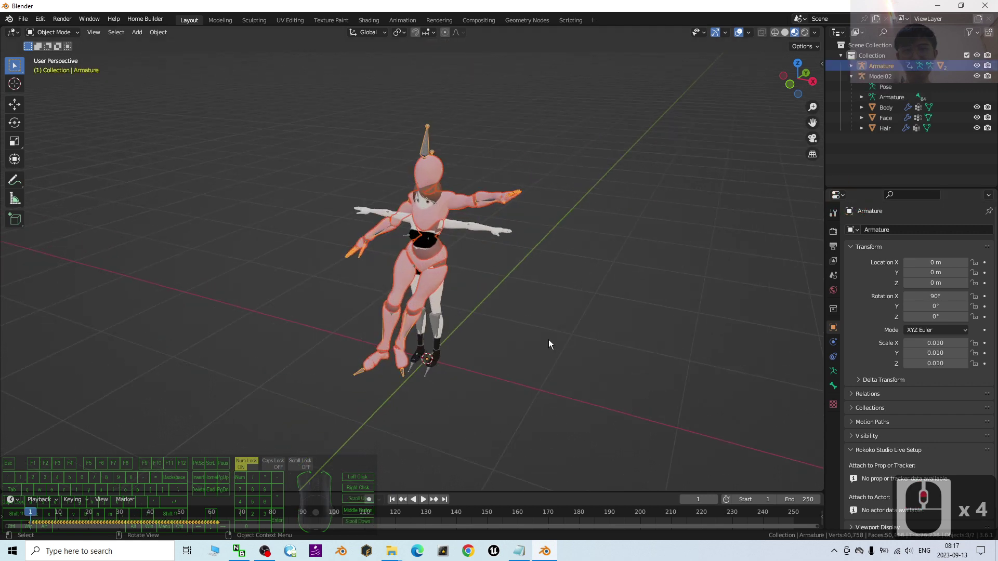
pyautogui.moveTo(548, 339); pyautogui.dragTo(591, 332, button='middle')
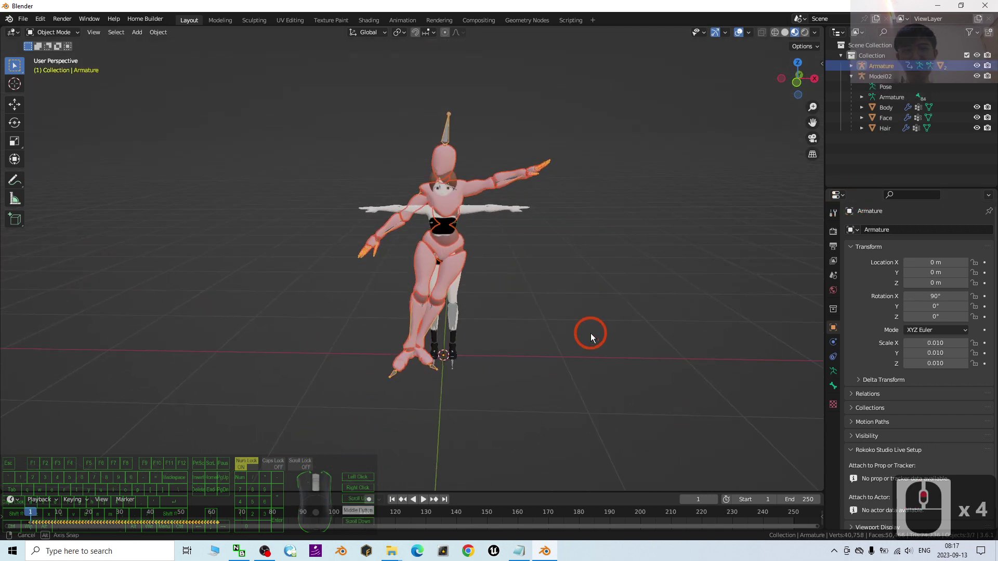
# Step: Play the imported Mixamo animation, stop playback and return to frame 1
pyautogui.click(423, 500)
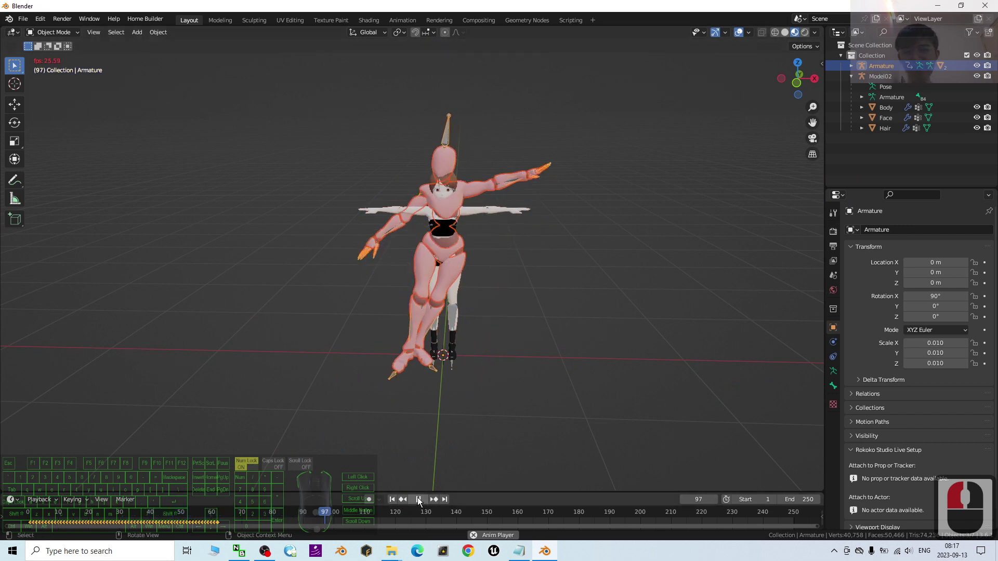
pyautogui.click(418, 500)
pyautogui.click(392, 500)
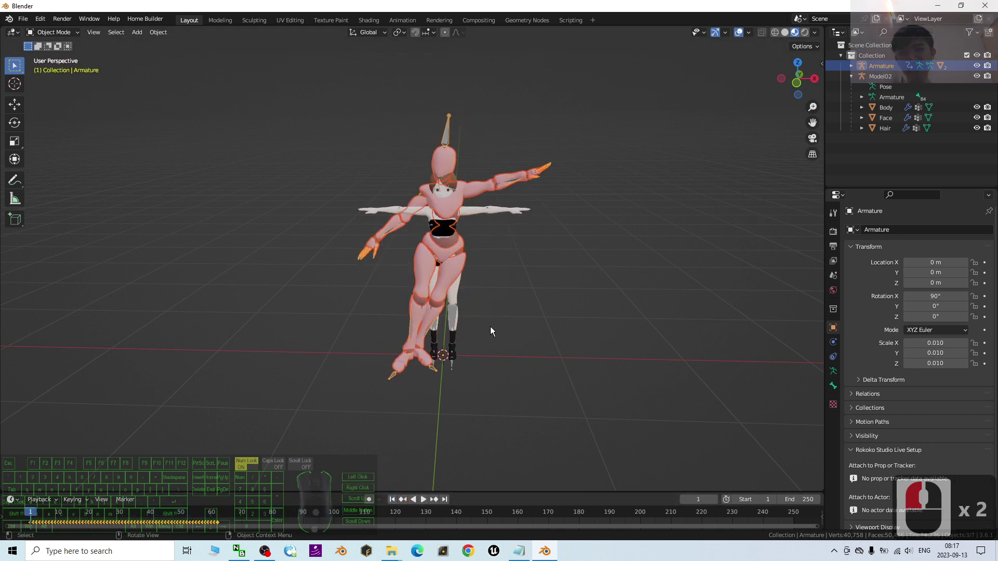
# Step: Move Model02 about 1.42 m along the X axis to stand beside the Mixamo figure, and deselect it
pyautogui.scroll(3, 598, 220)
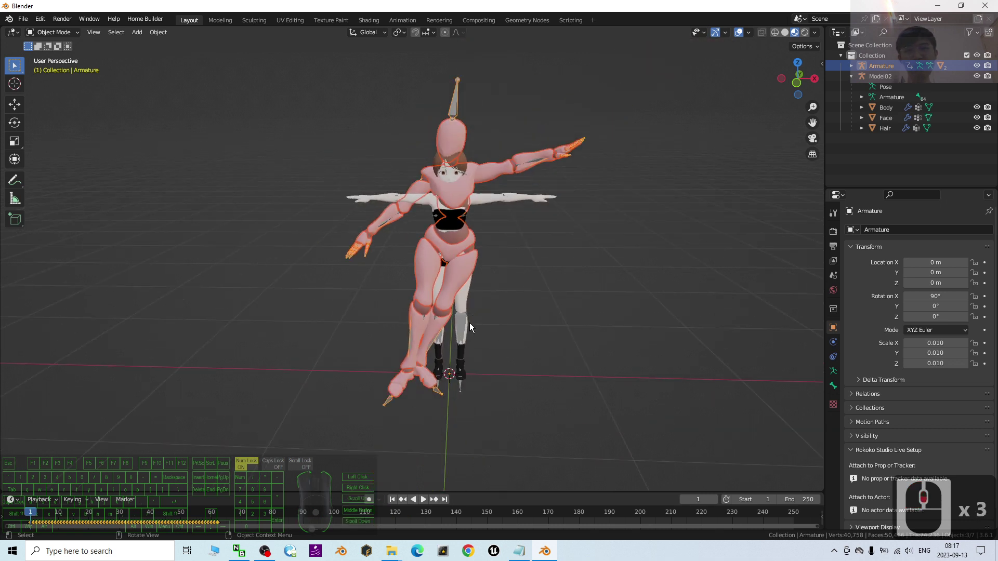
pyautogui.click(461, 324)
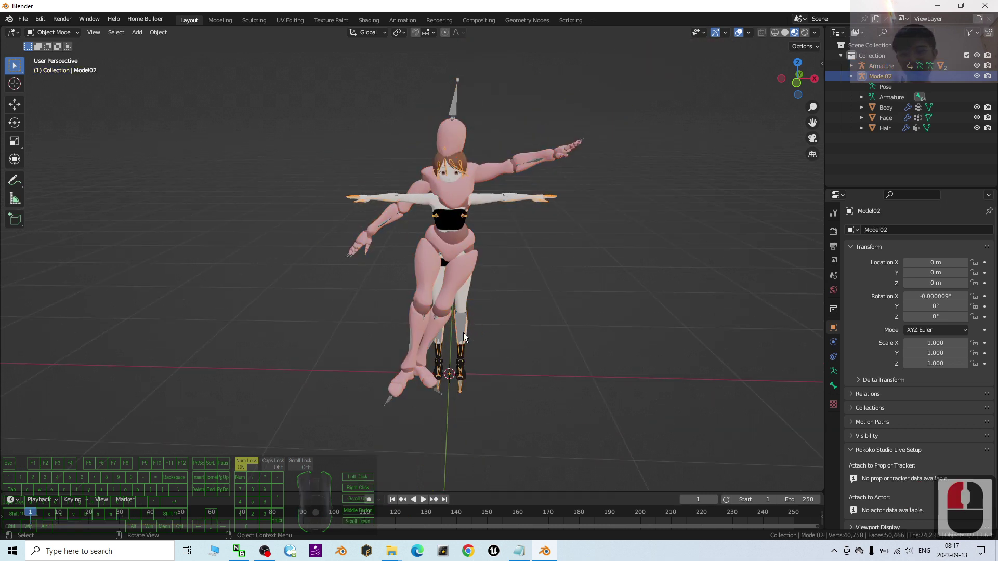
pyautogui.press('g')
pyautogui.press('x')
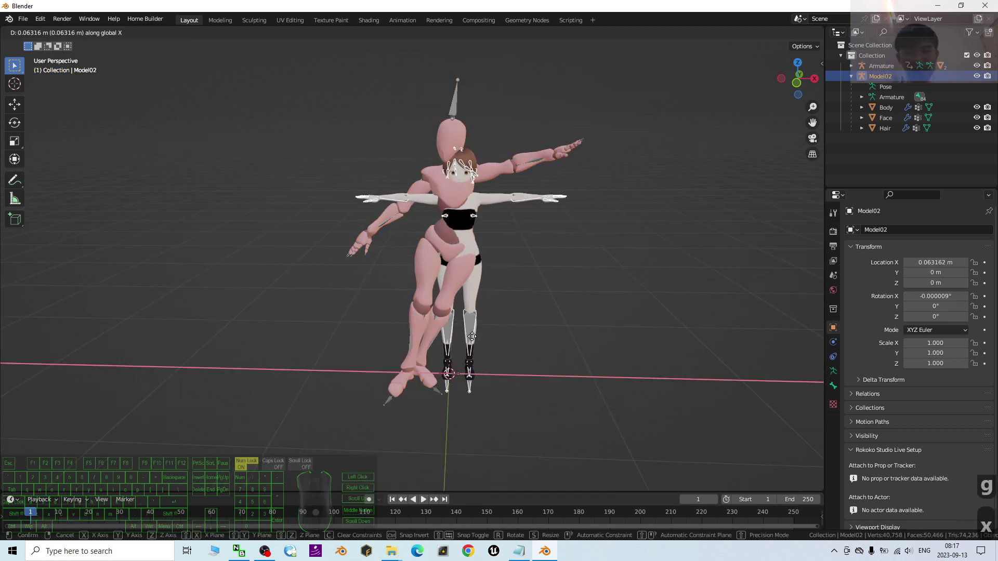
pyautogui.click(670, 353)
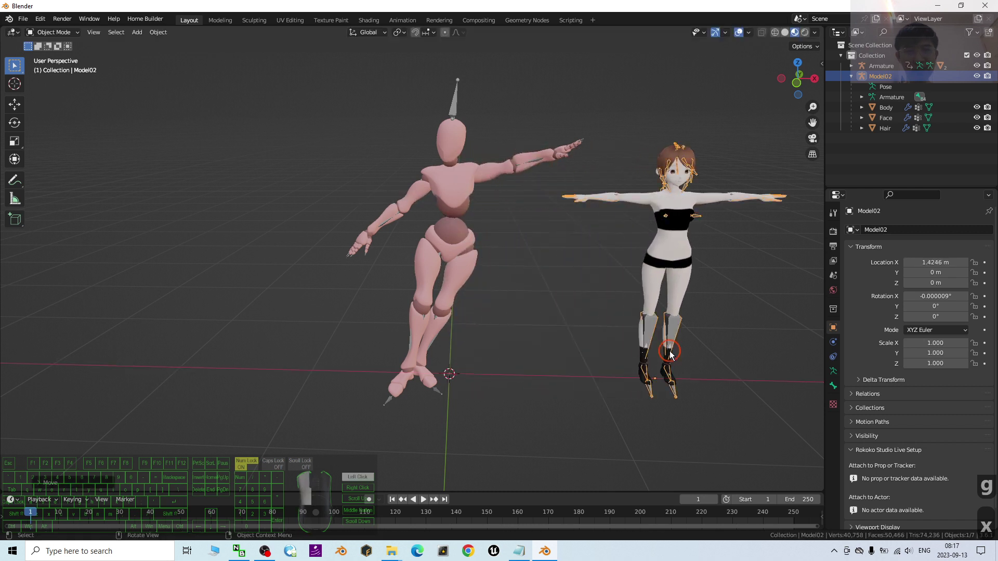
pyautogui.click(472, 251)
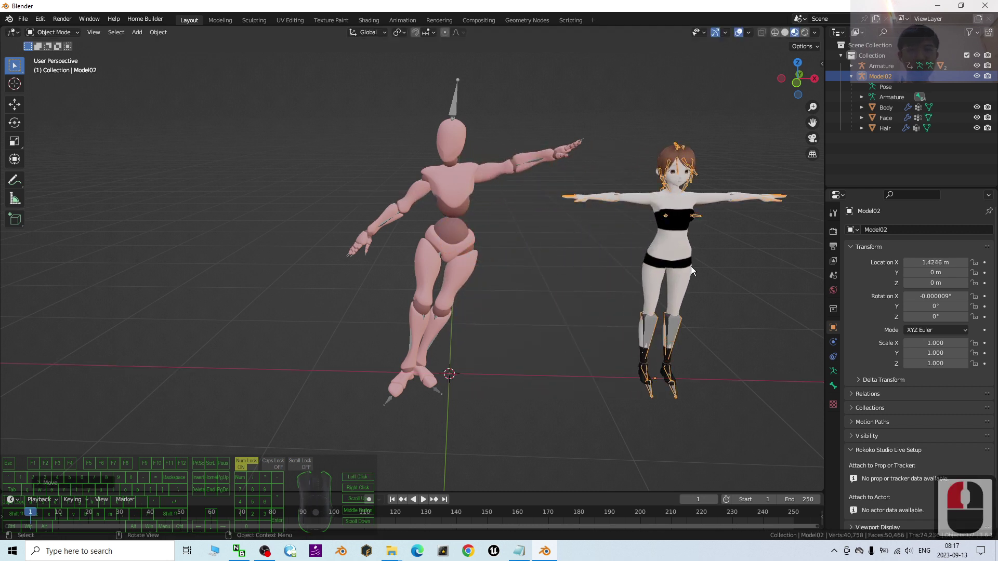
pyautogui.moveTo(691, 266); pyautogui.dragTo(544, 148, button='middle')
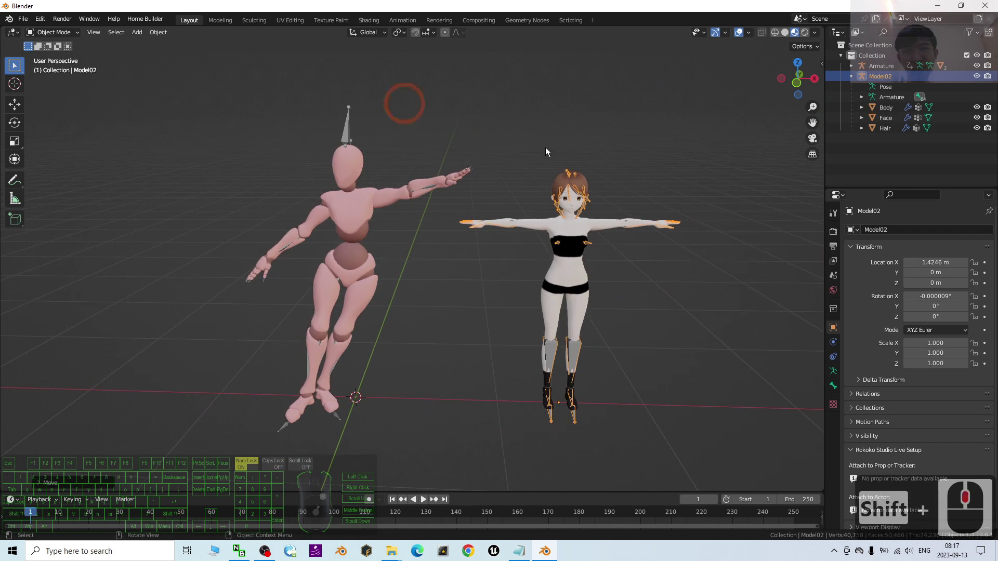
pyautogui.click(699, 308)
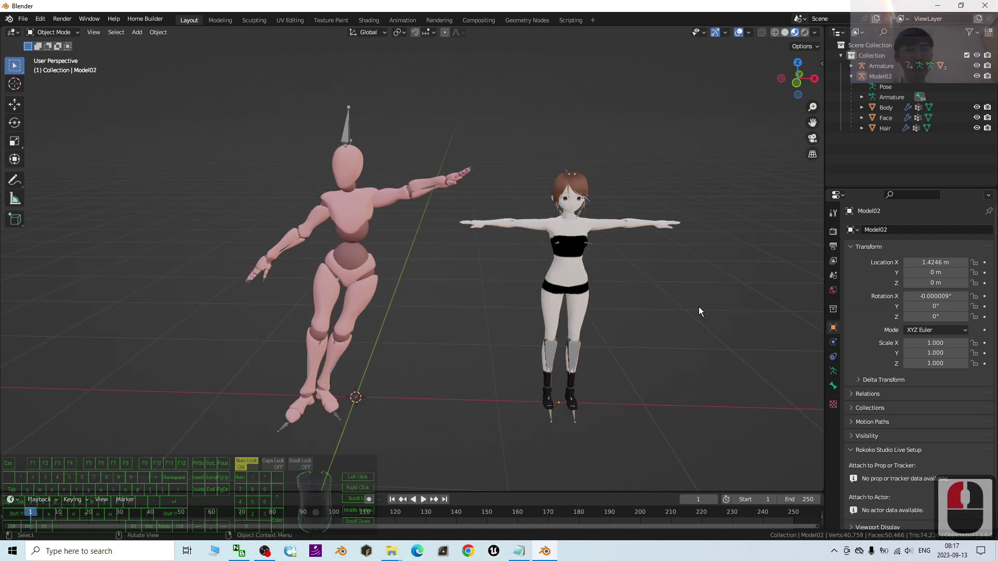
# Step: Show the Rokoko plugin's tools beside the 3D viewport
pyautogui.press('n')
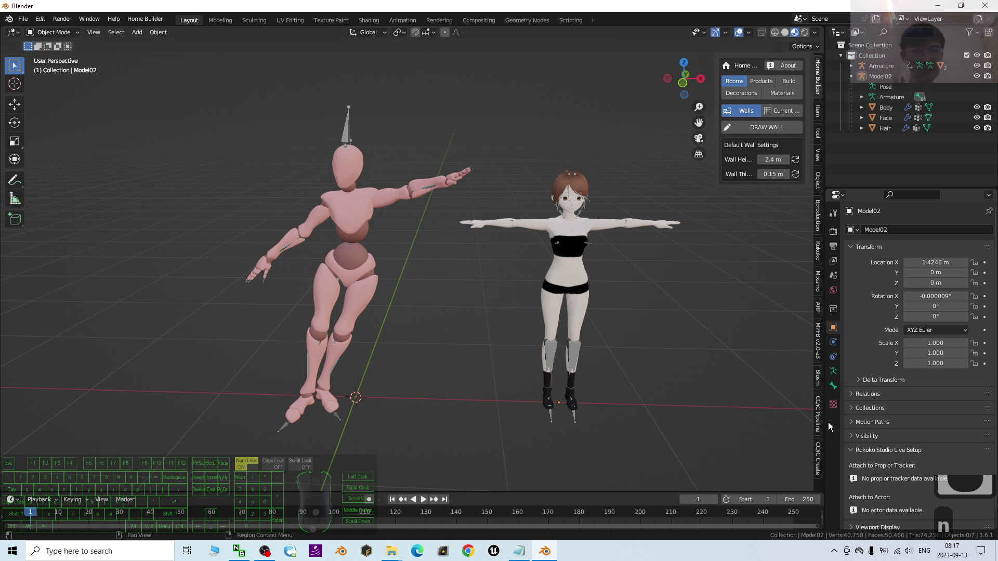
pyautogui.click(818, 251)
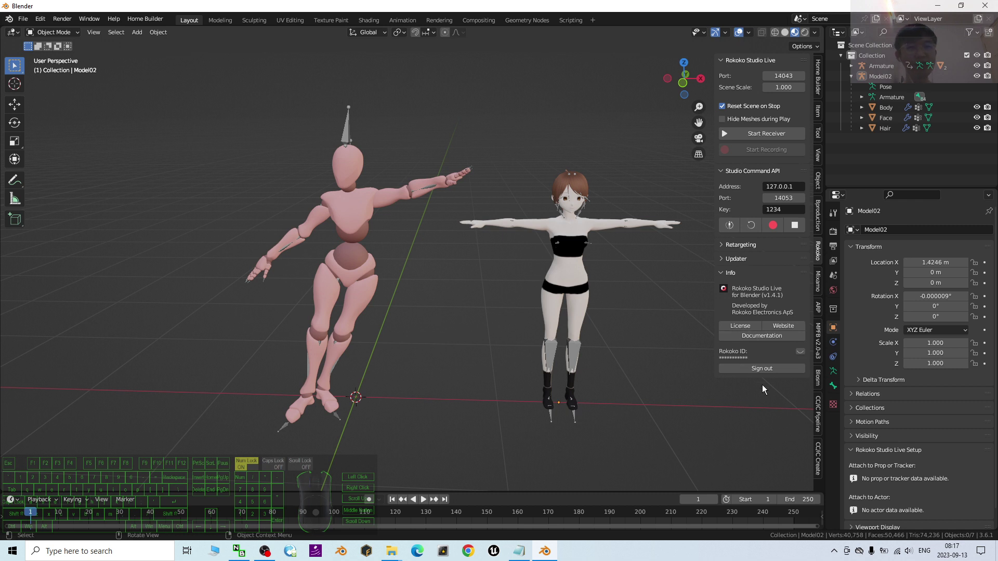
pyautogui.scroll(2, 379, 141)
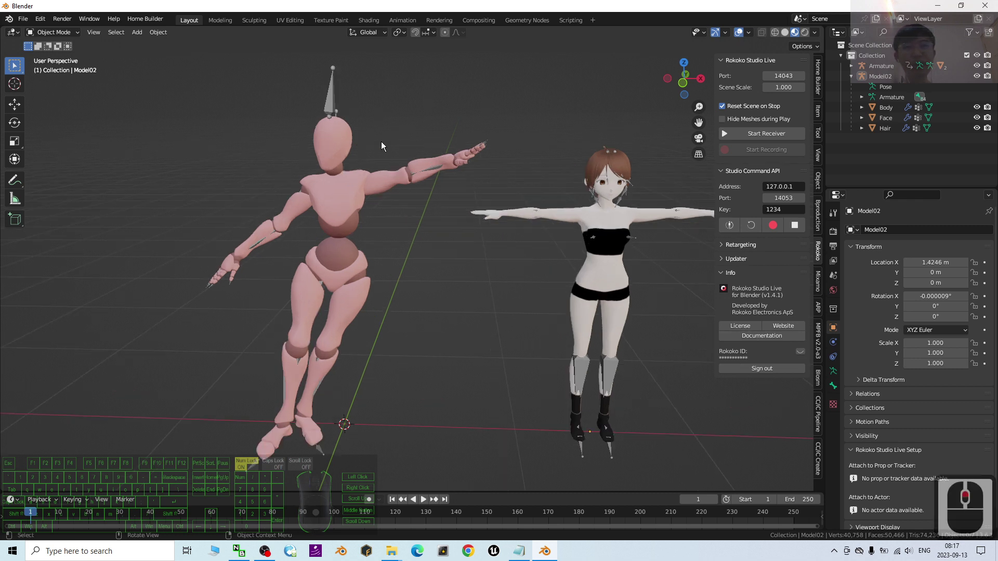
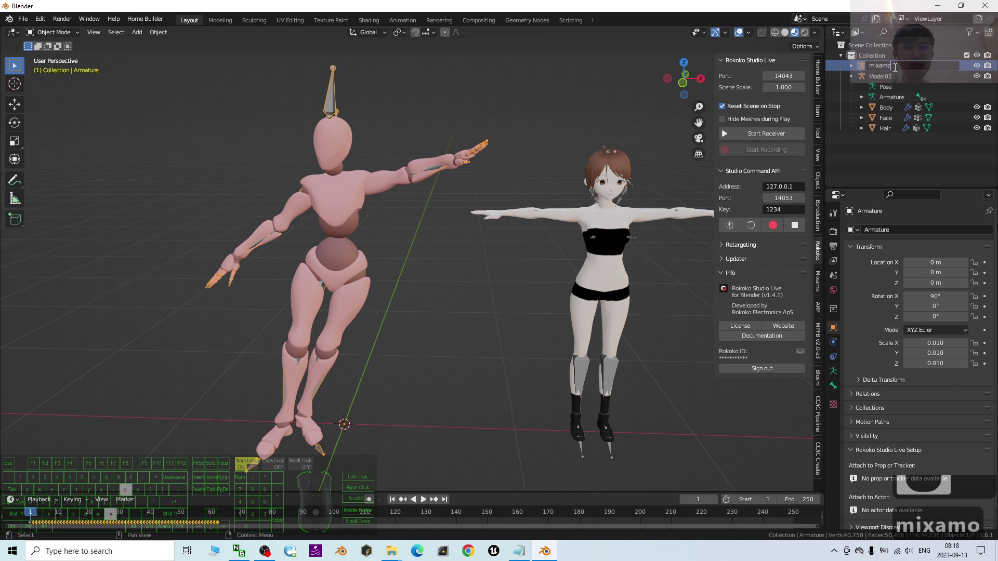
# Step: Rename the imported Mixamo armature as "mixamo jazz dance"
pyautogui.write('dance')
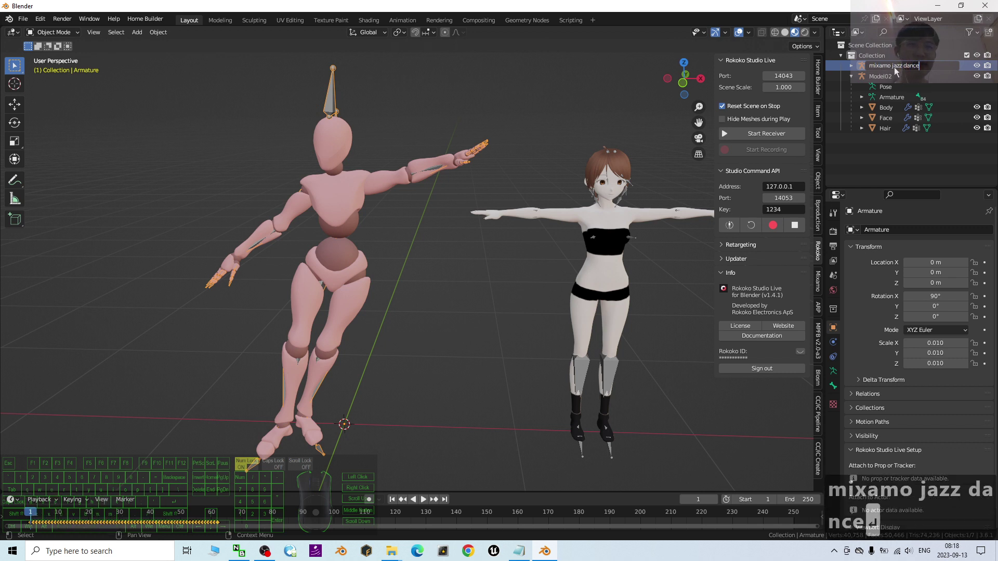
pyautogui.press('Return')
pyautogui.doubleClick(892, 76)
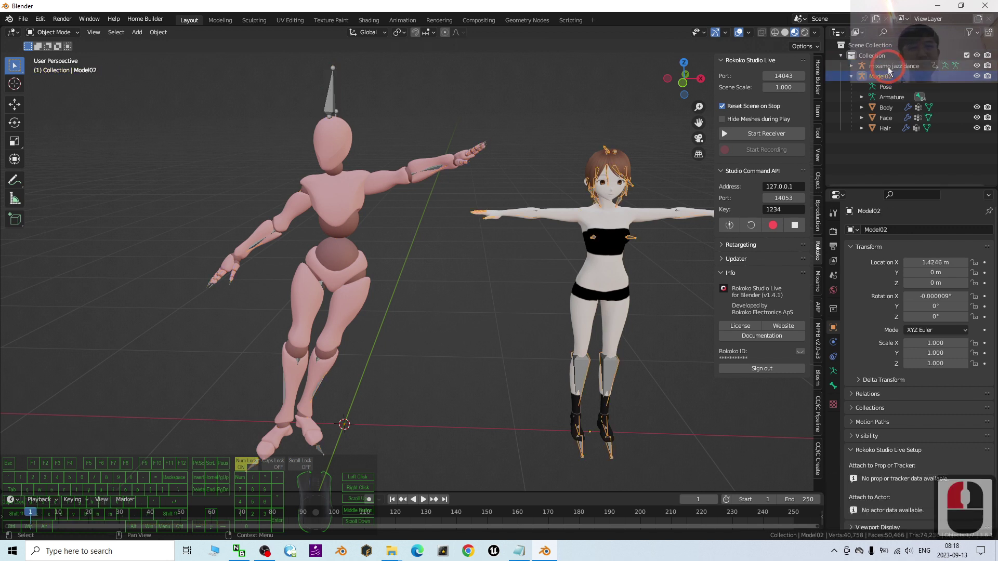
# Step: Display the mixamo jazz dance armature's bones in front of the mesh with their names, and inspect the bone labels
pyautogui.click(345, 101)
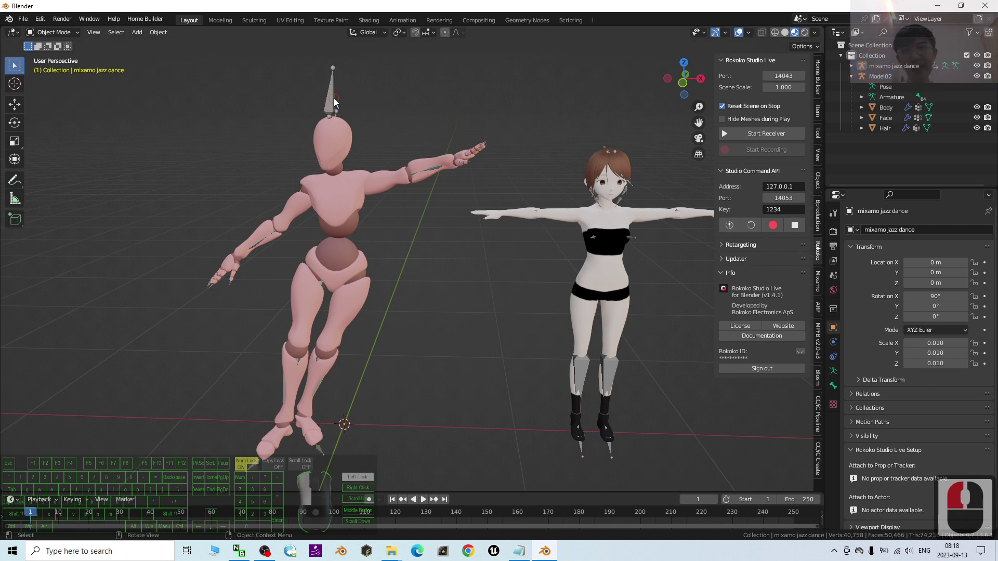
pyautogui.doubleClick(329, 98)
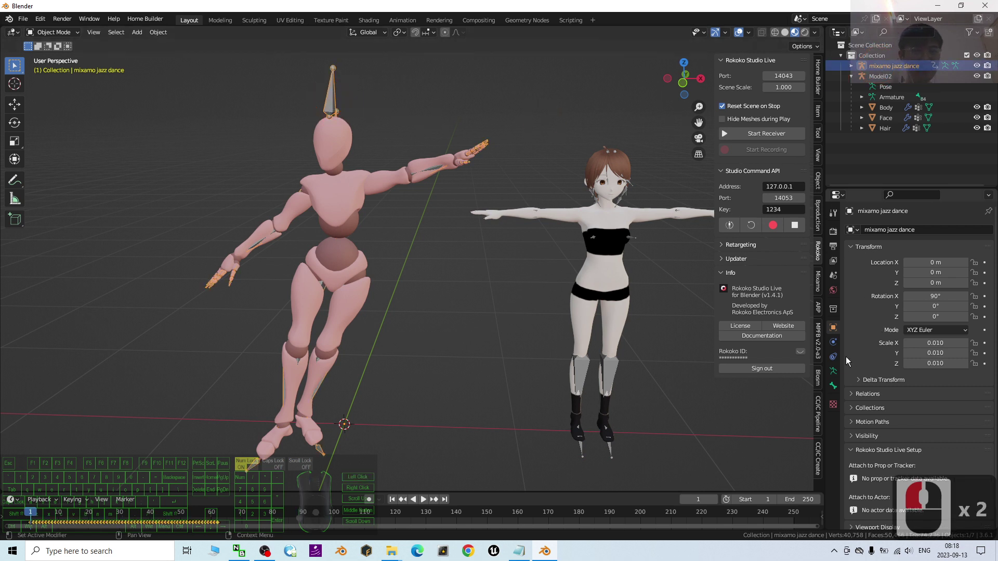
pyautogui.click(833, 371)
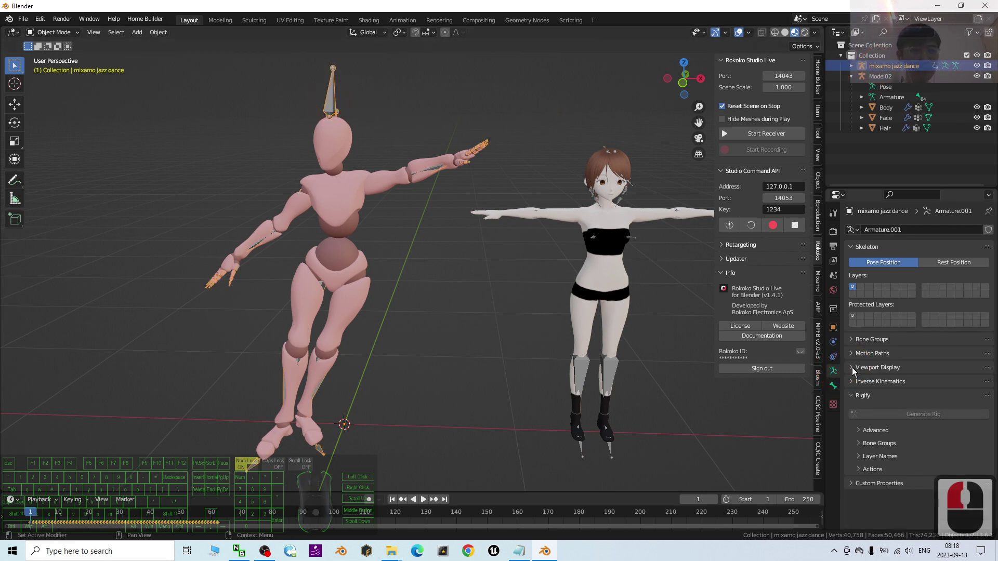
pyautogui.click(853, 367)
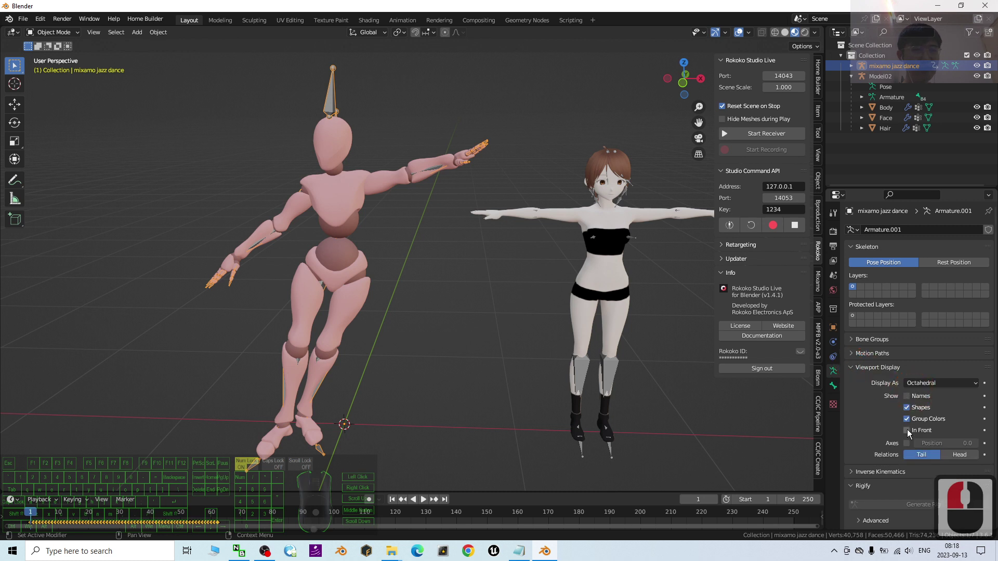
pyautogui.click(908, 431)
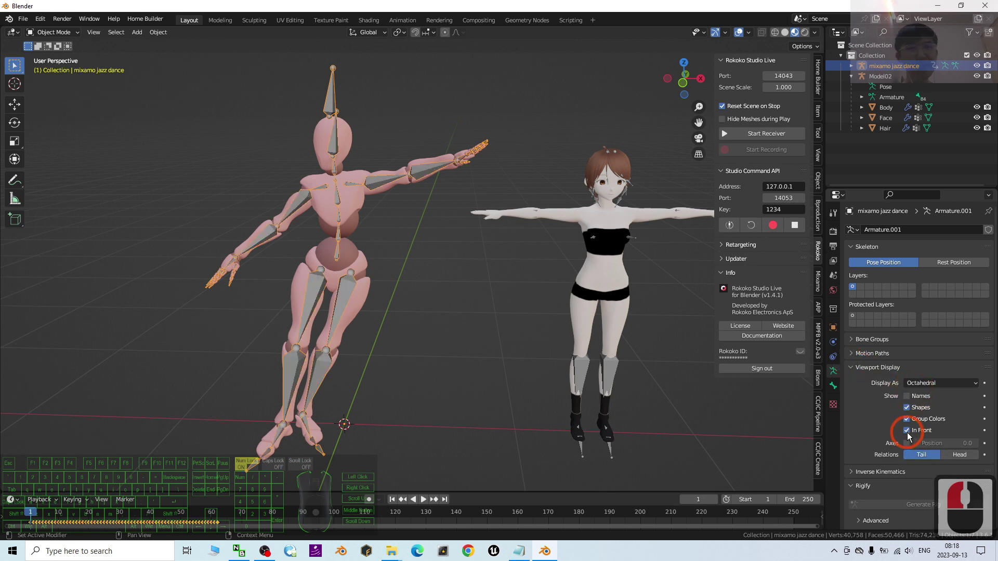
pyautogui.click(908, 397)
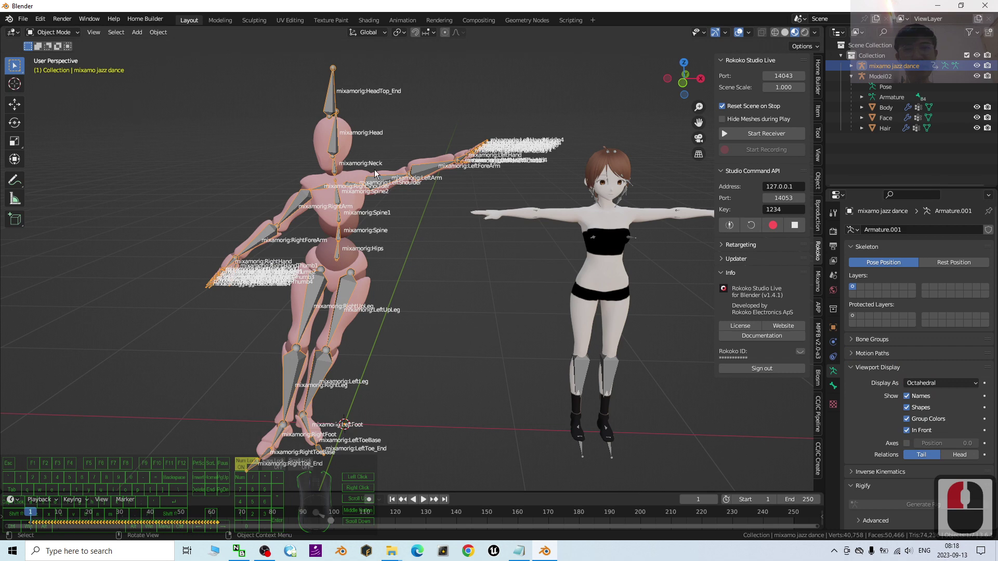
pyautogui.scroll(7, 307, 273)
pyautogui.scroll(-4, 307, 273)
pyautogui.moveTo(271, 241); pyautogui.dragTo(379, 225, button='middle')
pyautogui.scroll(-6, 588, 185)
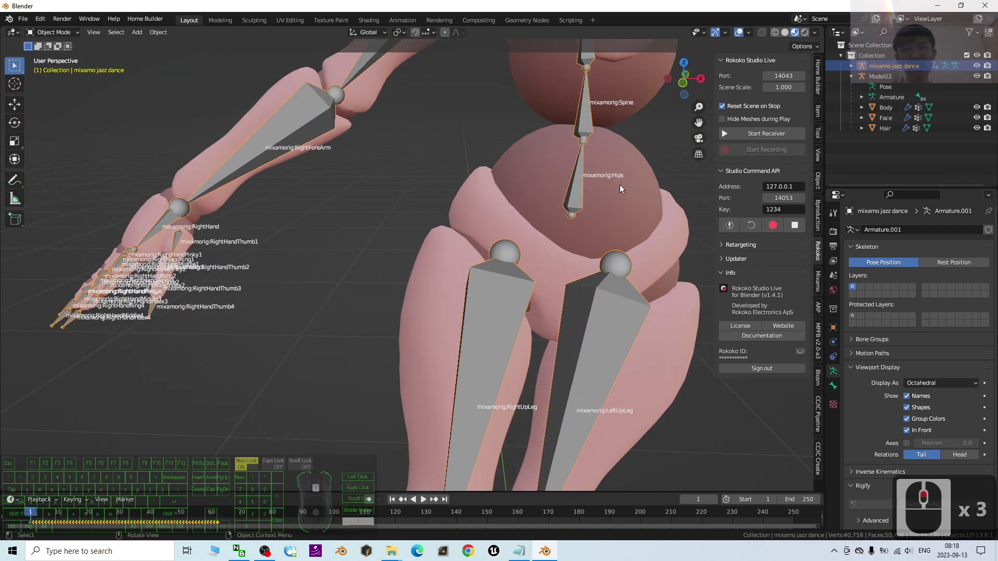
pyautogui.moveTo(445, 240); pyautogui.dragTo(402, 237, button='middle')
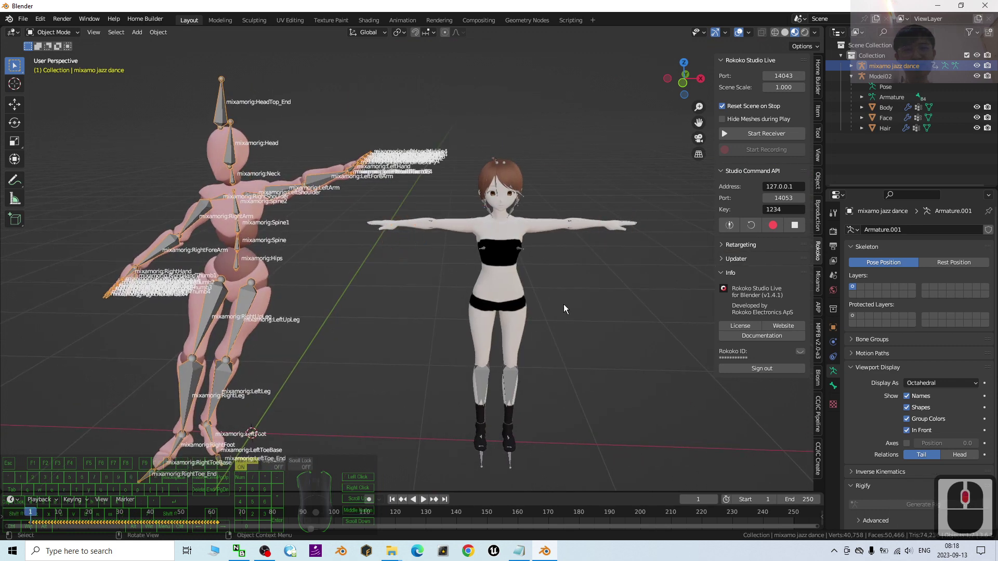
# Step: Set Model02's X location to 0 m
pyautogui.scroll(2, 604, 385)
pyautogui.click(503, 305)
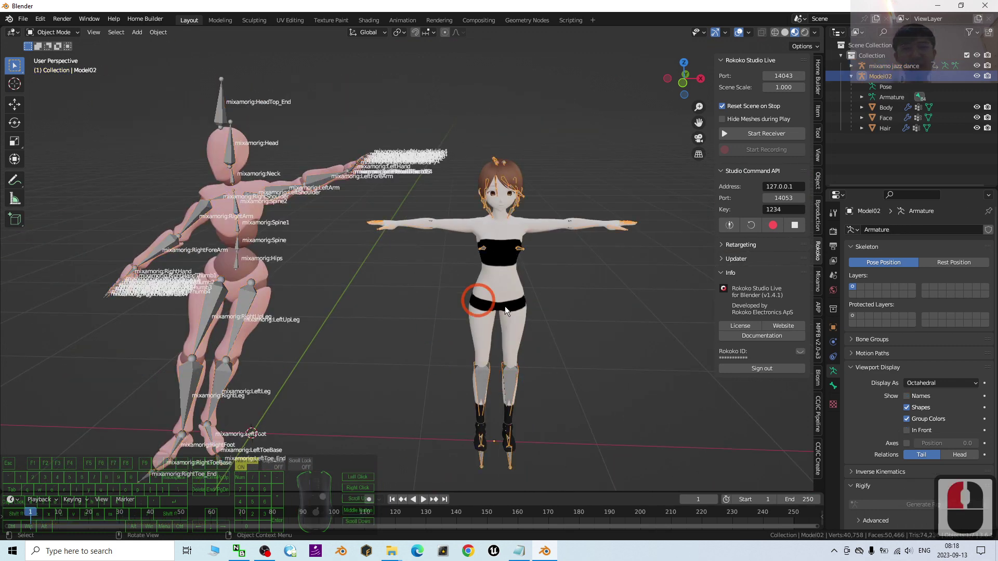
pyautogui.click(504, 205)
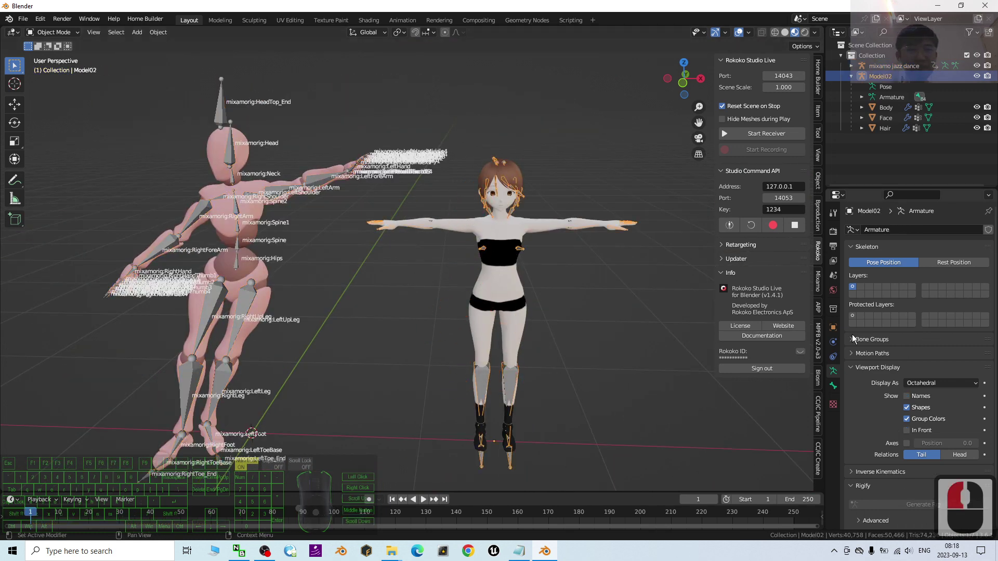
pyautogui.click(833, 327)
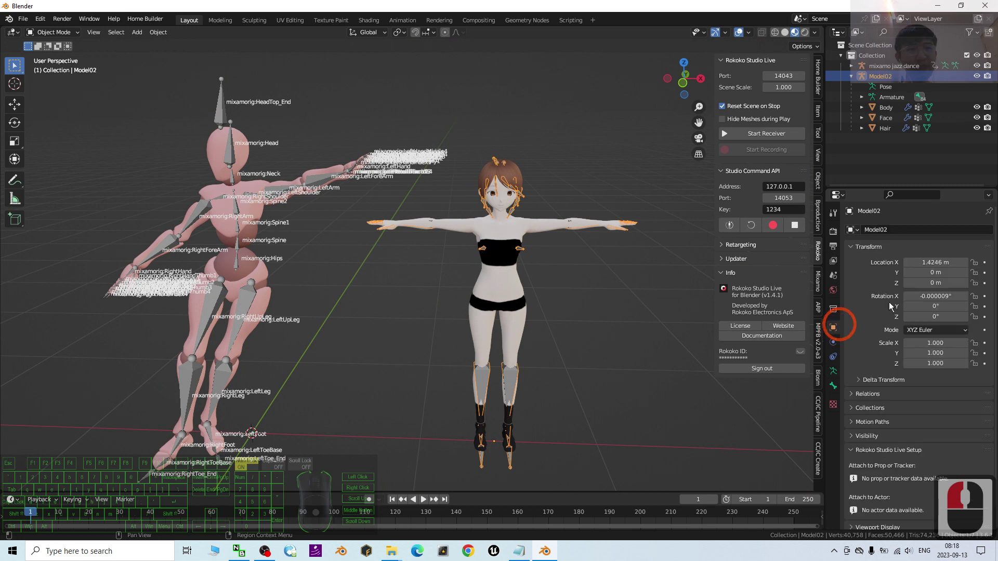
pyautogui.click(931, 263)
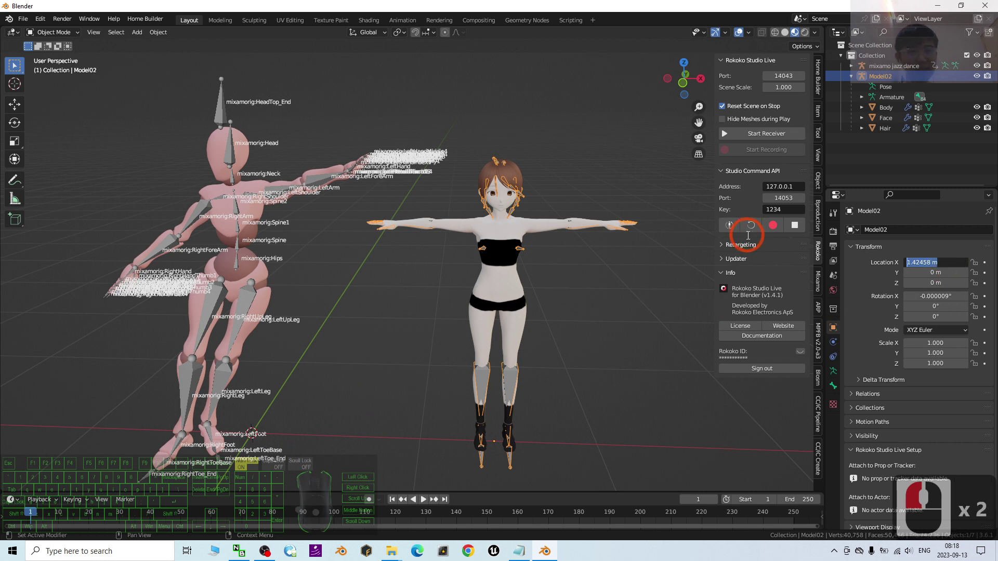
pyautogui.write('0')
pyautogui.press('Return')
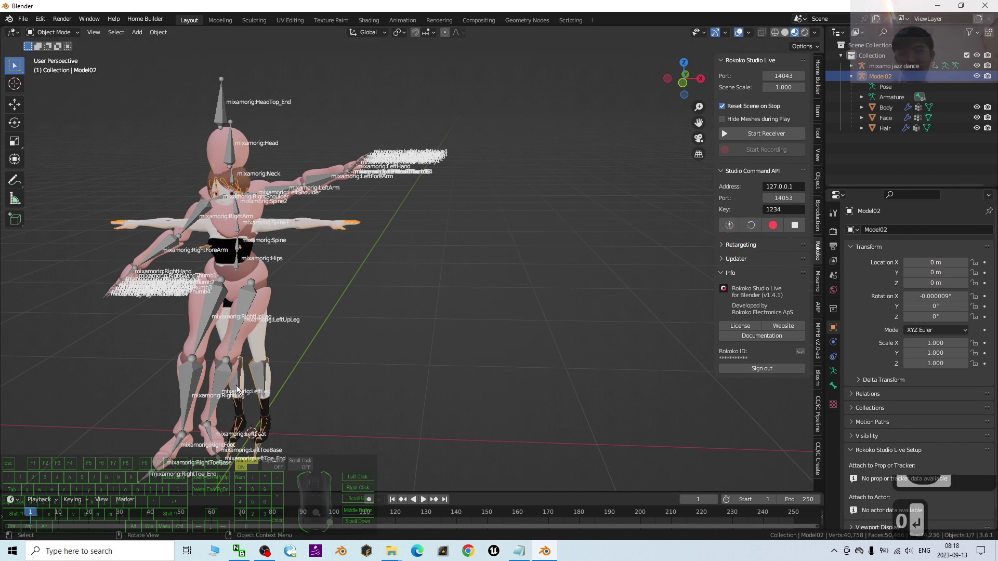
# Step: Move Model02 about 1.64 m along the X axis, clear of the Mixamo figure
pyautogui.click(257, 376)
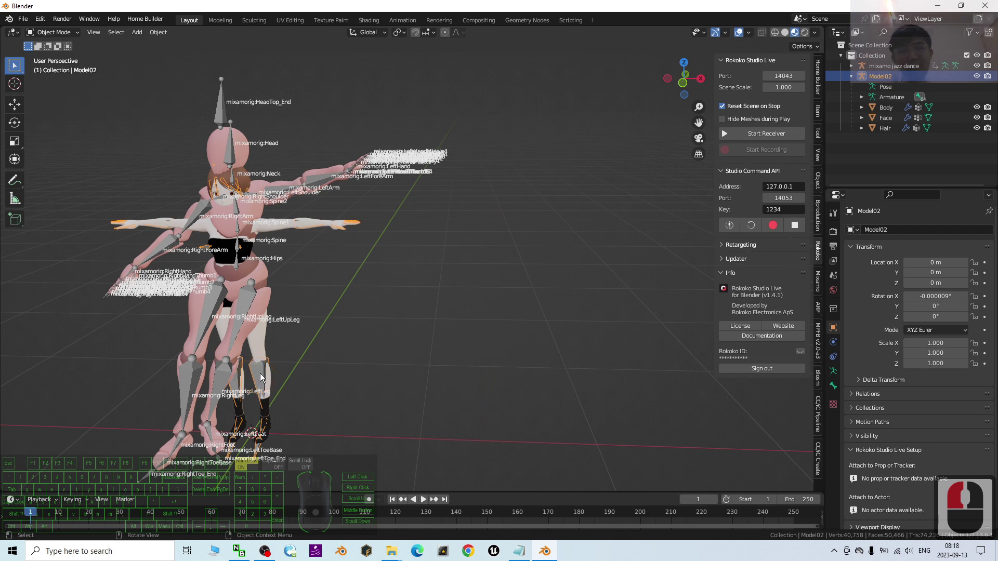
pyautogui.press('g')
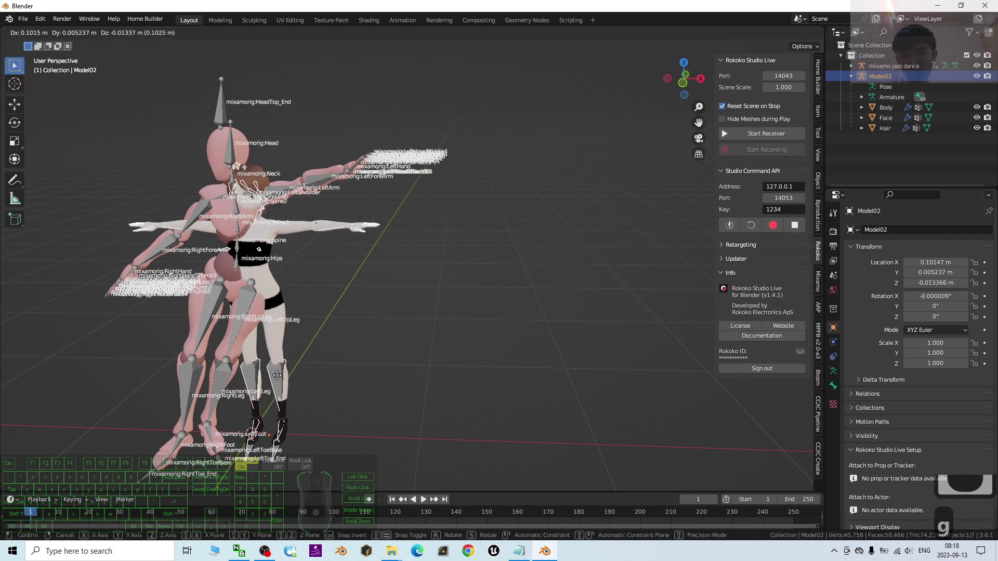
pyautogui.press('x')
pyautogui.click(622, 323)
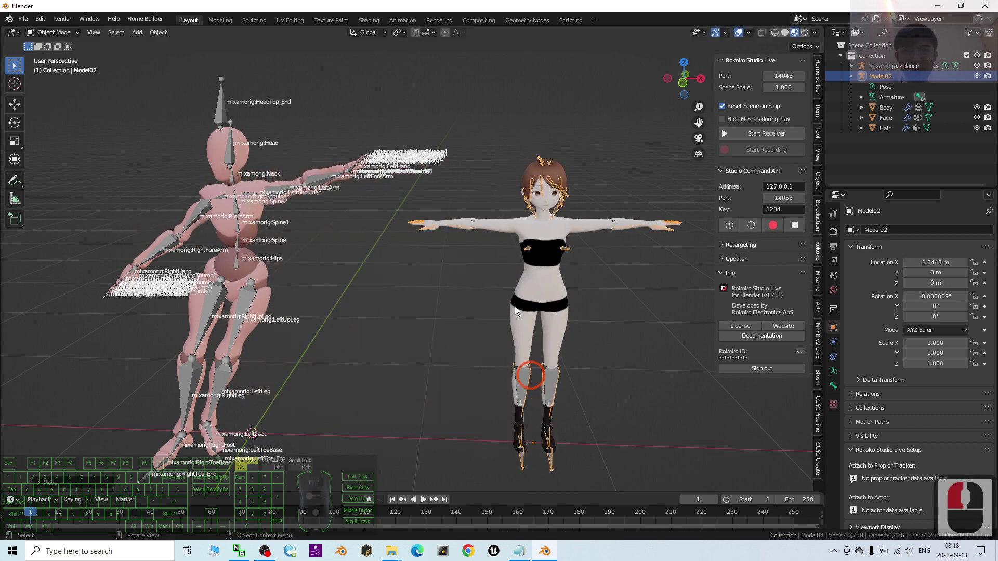
pyautogui.keyDown('shift'); pyautogui.moveTo(631, 315); pyautogui.dragTo(597, 313, button='middle'); pyautogui.keyUp('shift')
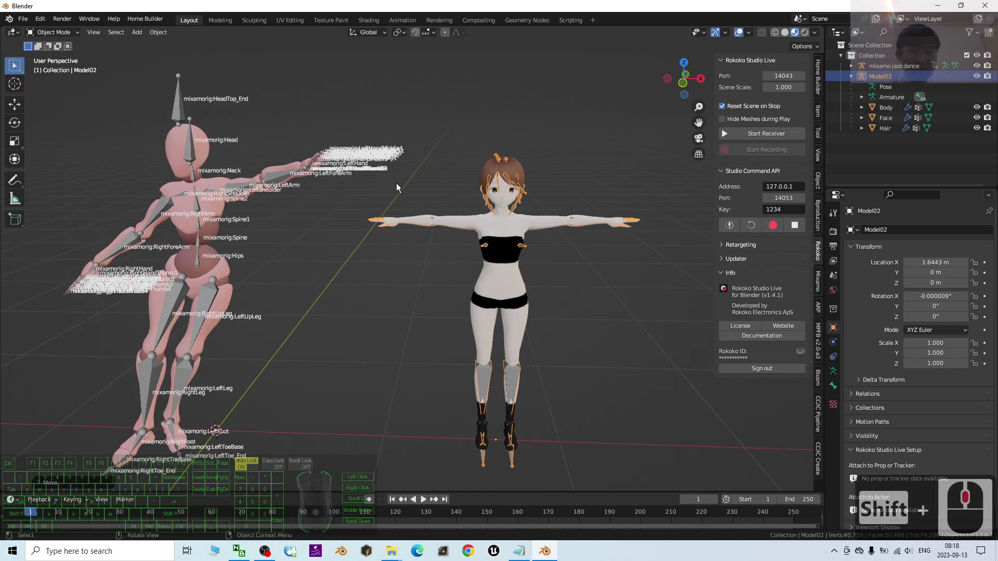
pyautogui.moveTo(535, 384); pyautogui.dragTo(517, 376)
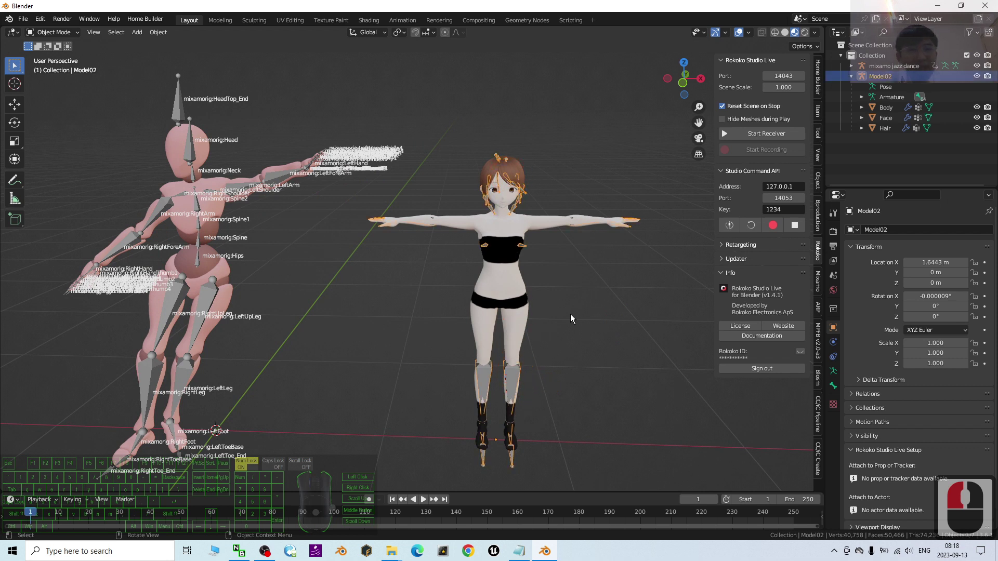
# Step: Display Model02's armature in front of the mesh with its bone names
pyautogui.click(833, 372)
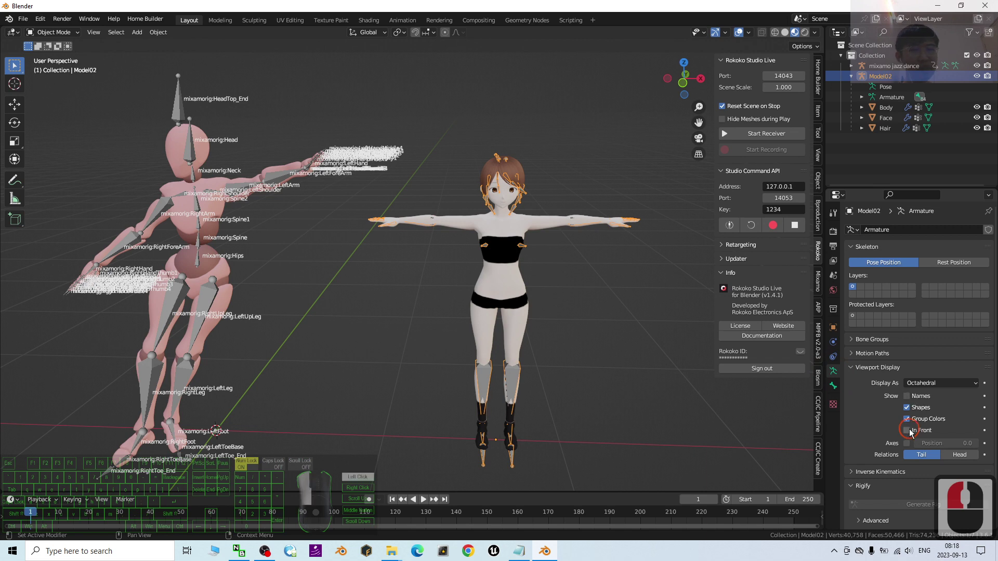
pyautogui.click(907, 431)
pyautogui.click(907, 397)
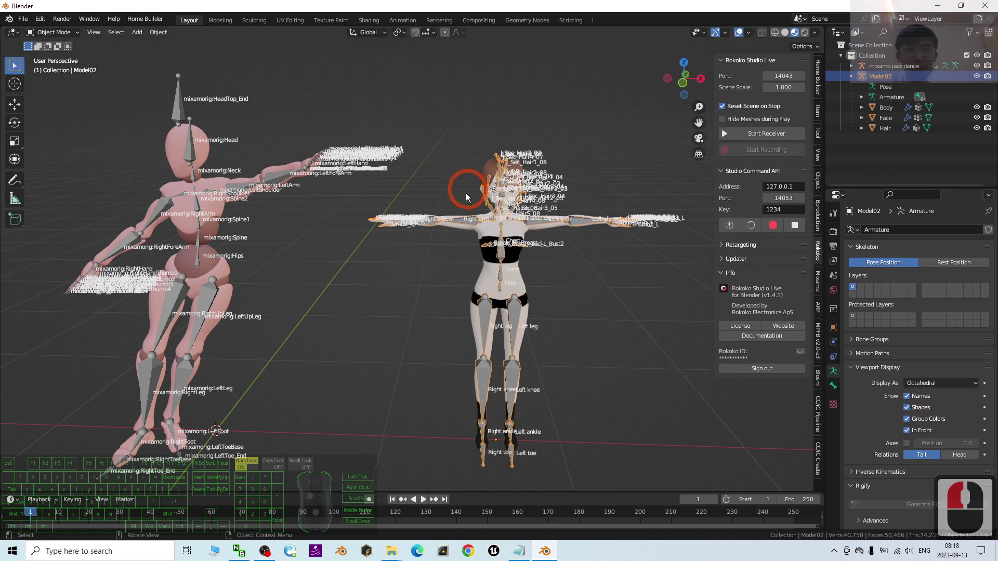
# Step: Move Model02 about 0.58 m back along the X axis, closer to the Mixamo figure
pyautogui.scroll(5, 619, 266)
pyautogui.scroll(-6, 544, 267)
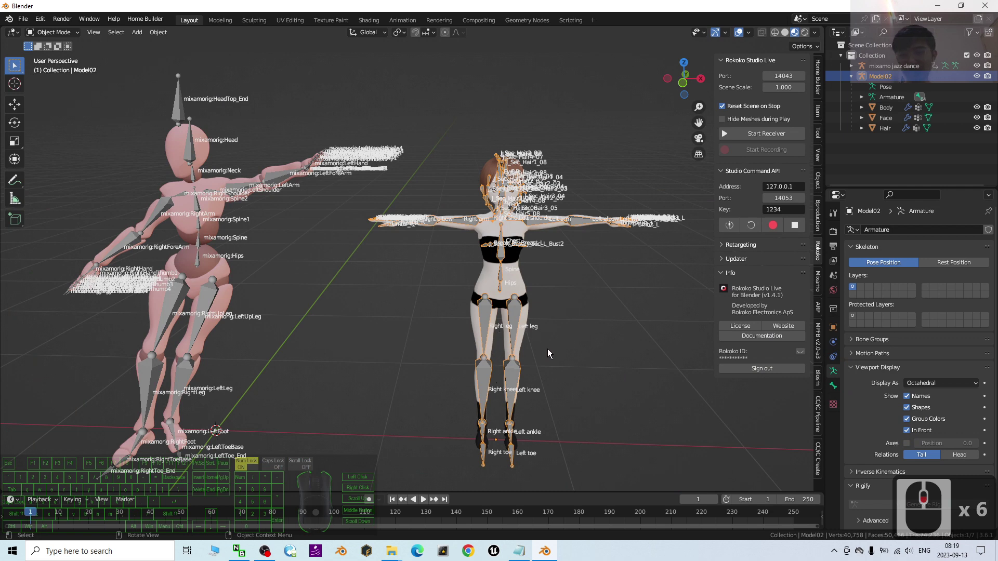
pyautogui.press('g')
pyautogui.press('x')
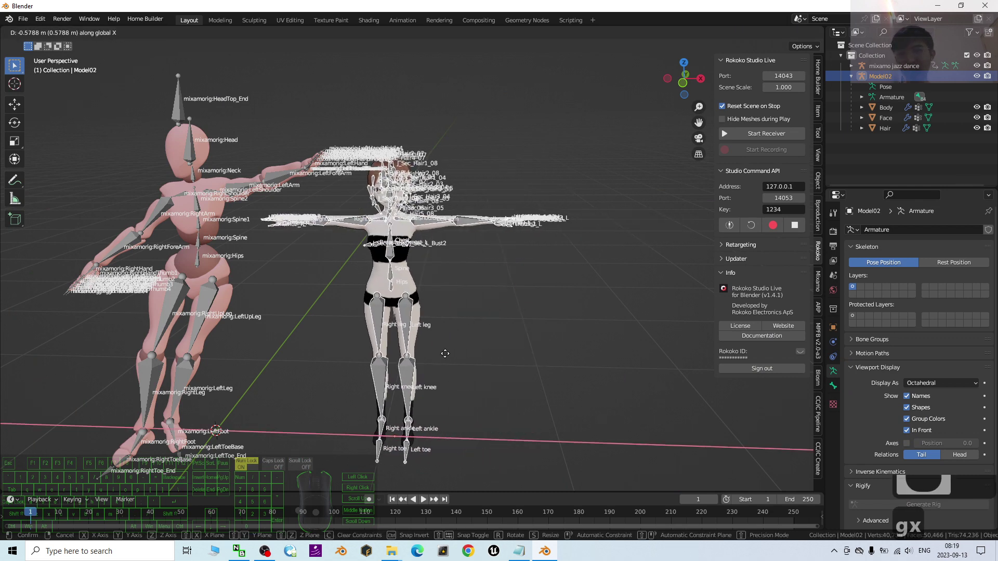
pyautogui.click(263, 283)
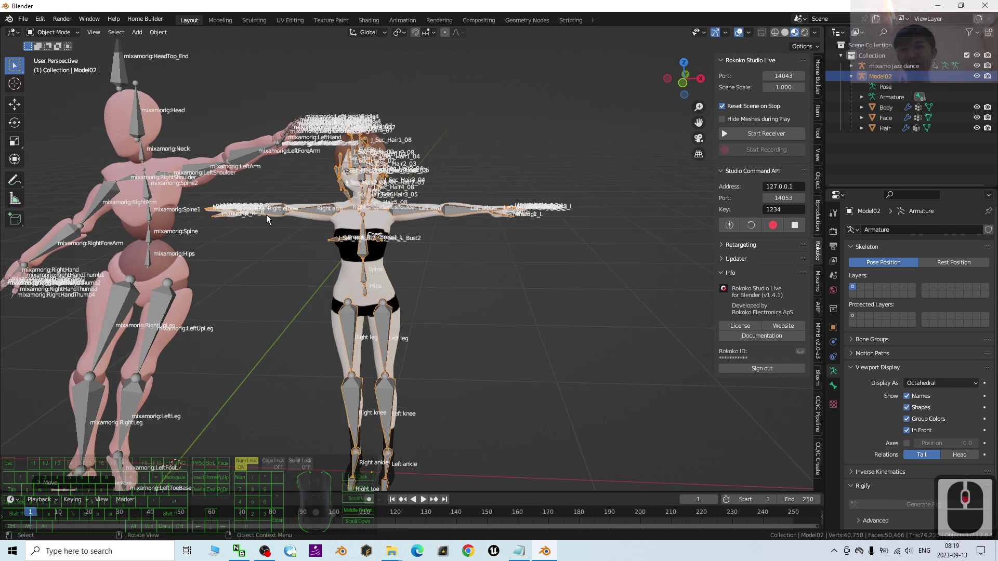
pyautogui.scroll(2, 308, 264)
pyautogui.scroll(-3, 470, 272)
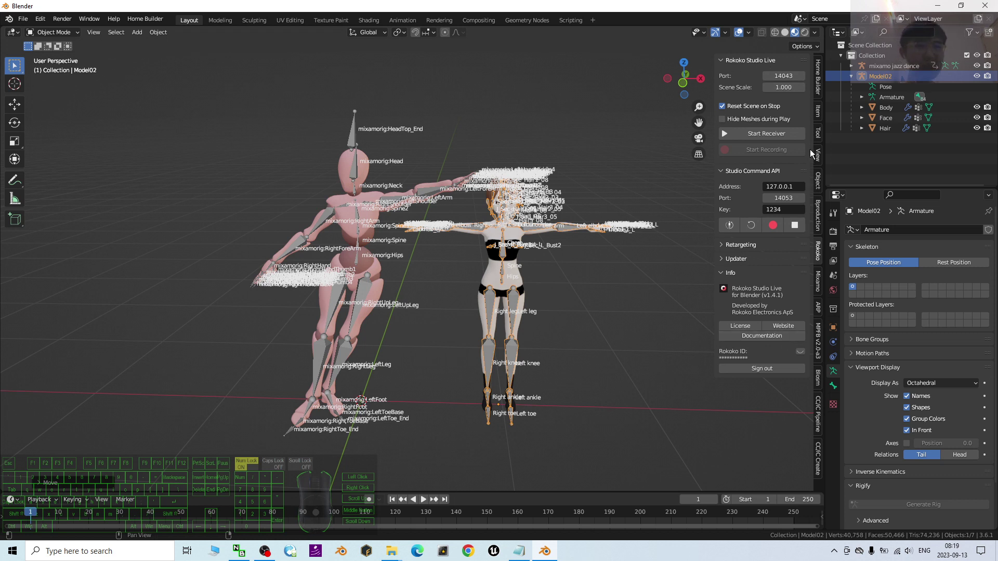
# Step: Set the retargeting source to mixamo jazz dance and the target to Model02, and build the bone list
pyautogui.click(723, 245)
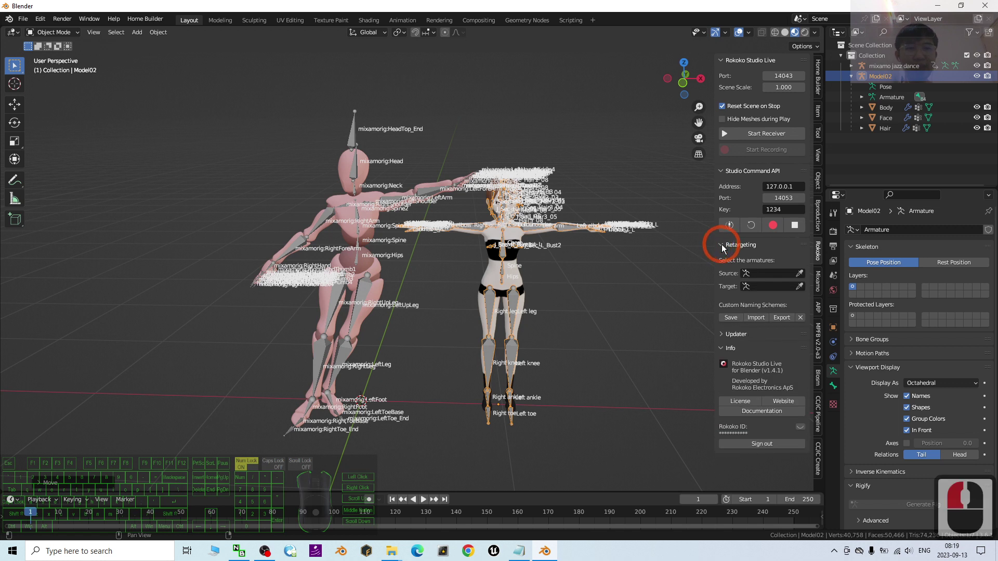
pyautogui.click(759, 271)
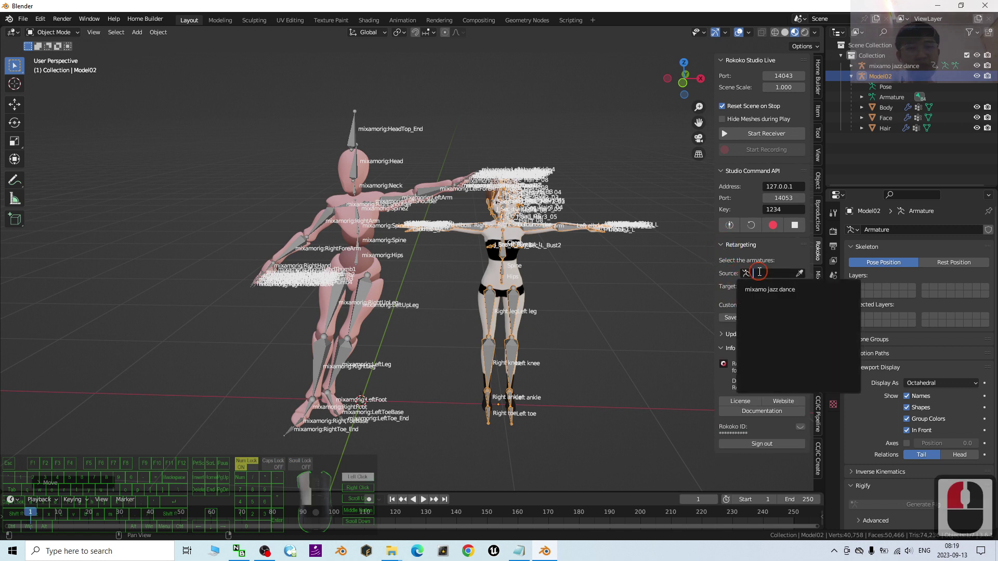
pyautogui.click(781, 291)
pyautogui.click(758, 286)
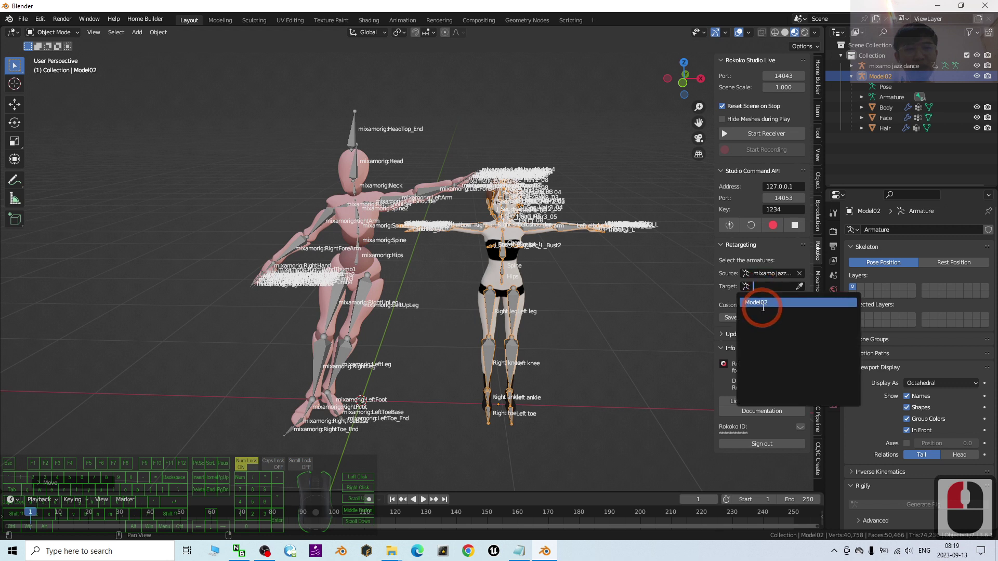
pyautogui.click(762, 305)
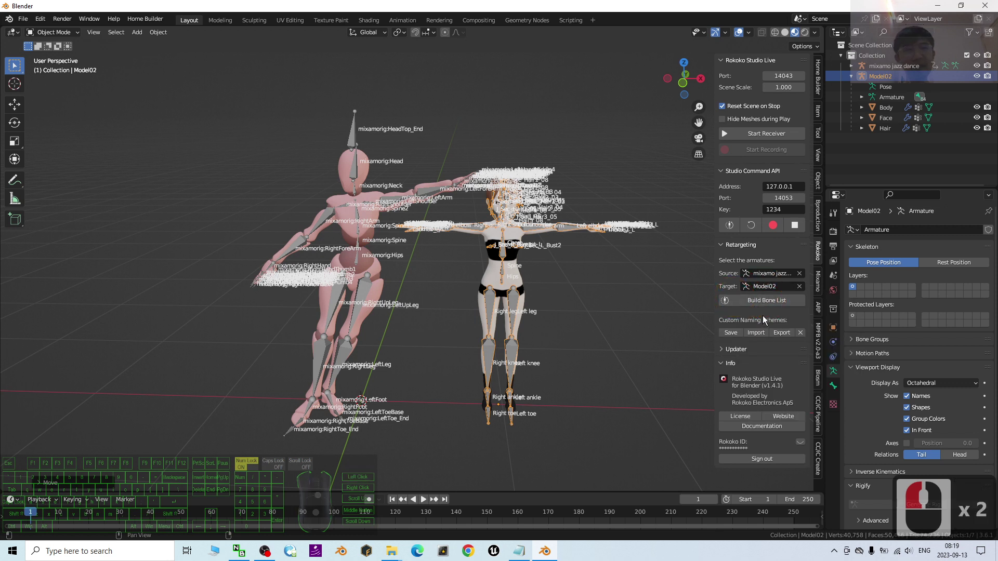
pyautogui.click(758, 299)
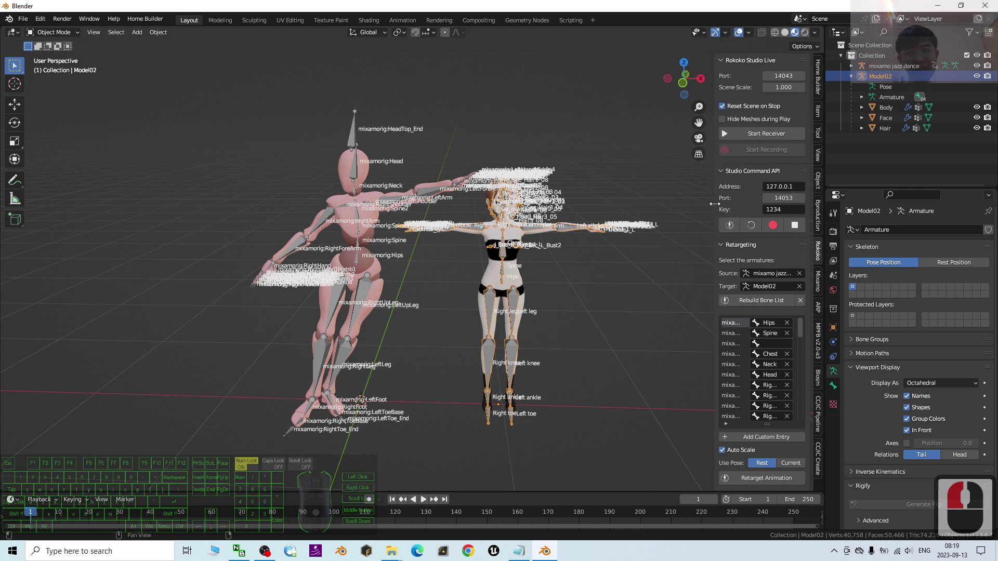
# Step: Widen the bone list and compare its hips and spine mappings with the bones of both armatures
pyautogui.moveTo(715, 204); pyautogui.dragTo(626, 198)
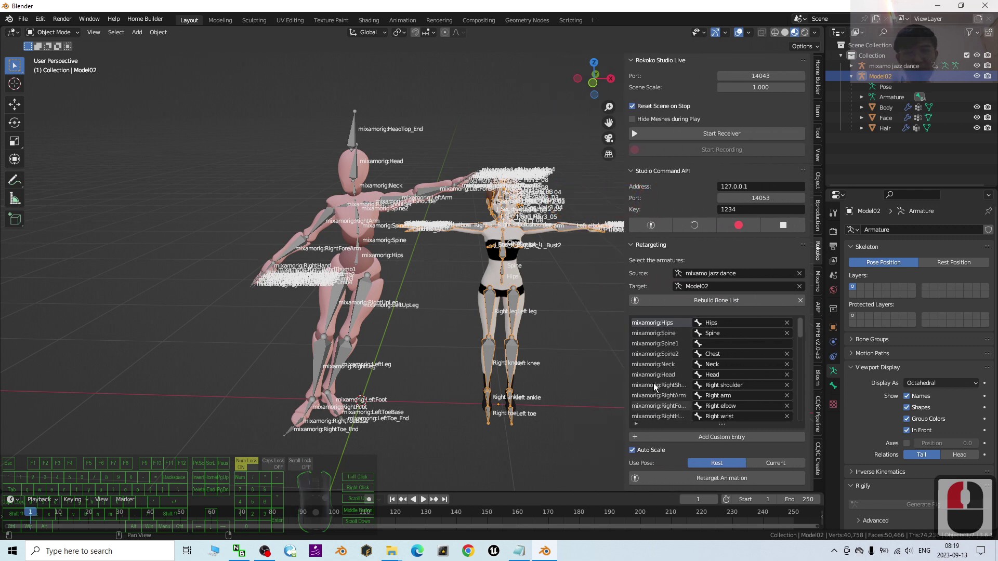
pyautogui.scroll(2, 557, 292)
pyautogui.keyDown('shift'); pyautogui.moveTo(563, 291); pyautogui.dragTo(264, 270, button='middle'); pyautogui.keyUp('shift')
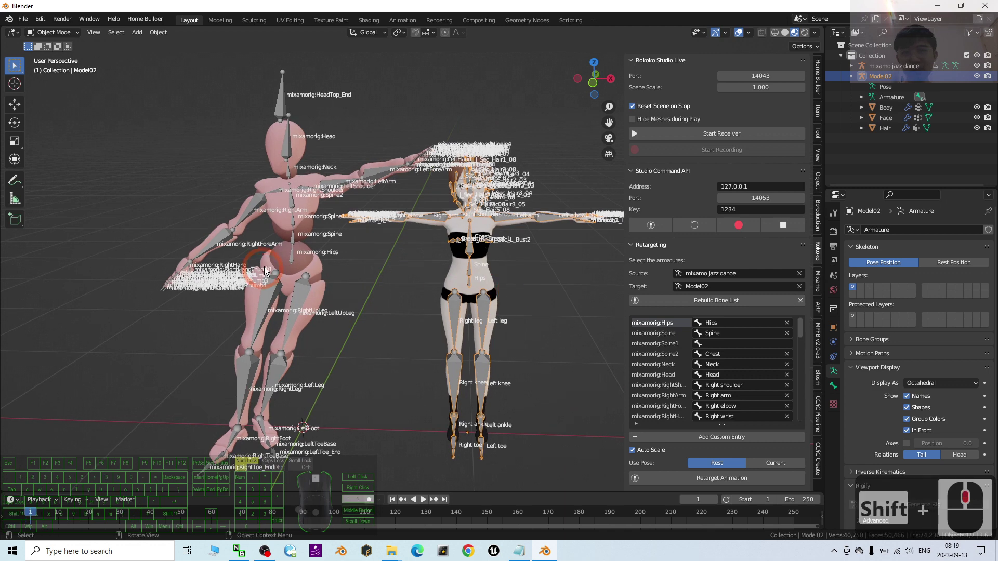
pyautogui.scroll(2, 264, 271)
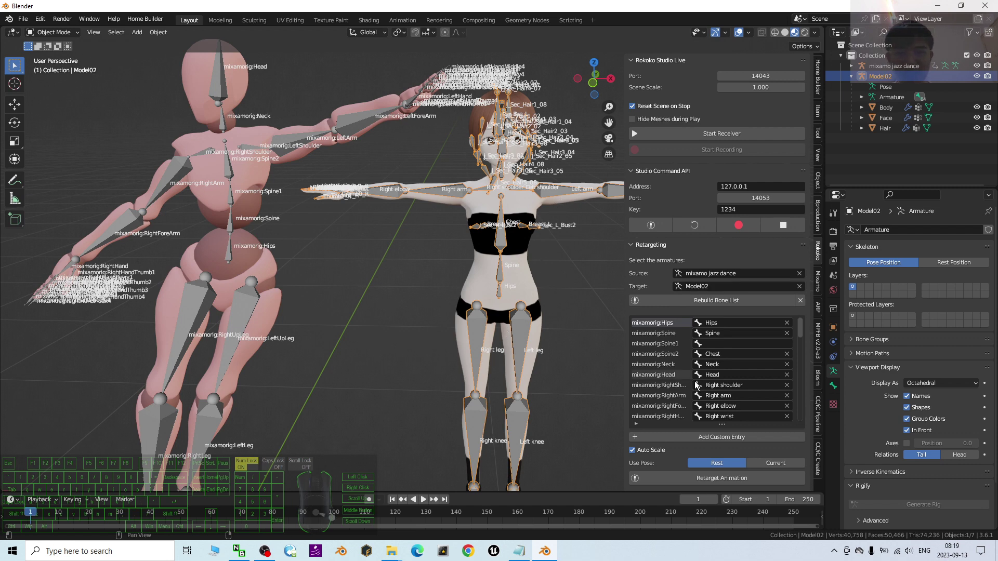
pyautogui.scroll(-7, 719, 353)
pyautogui.scroll(7, 720, 353)
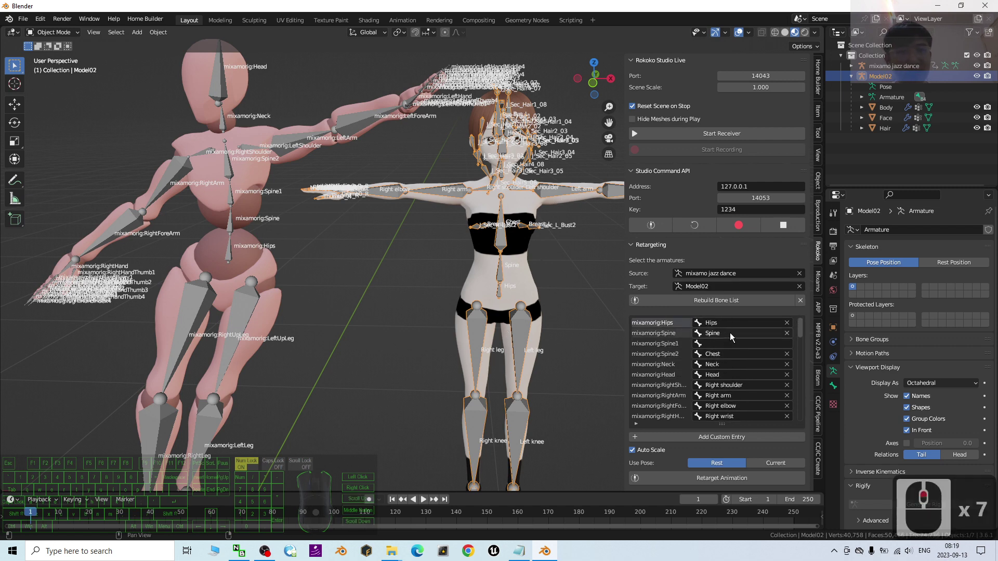
pyautogui.scroll(4, 730, 332)
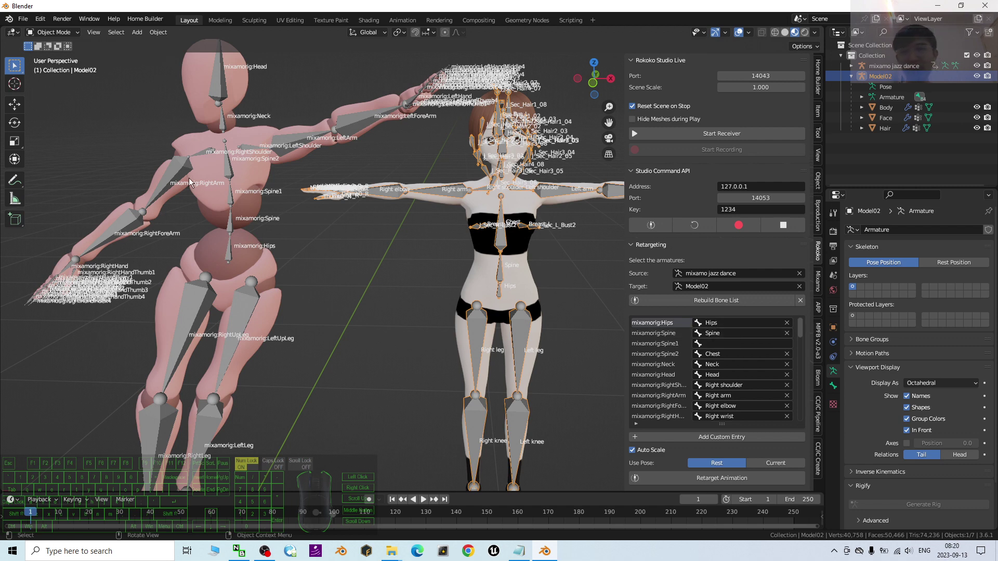
pyautogui.scroll(2, 218, 227)
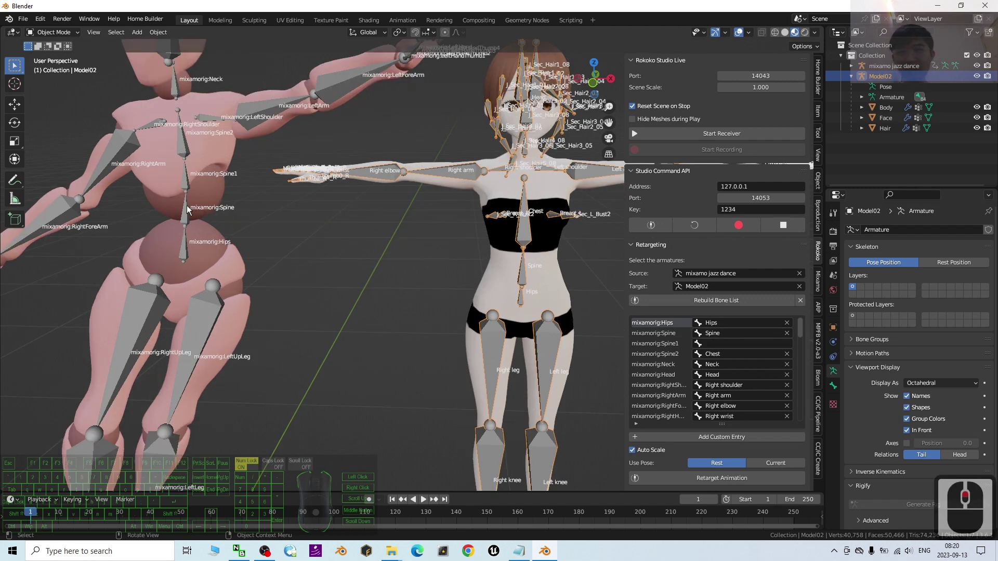
pyautogui.scroll(5, 547, 287)
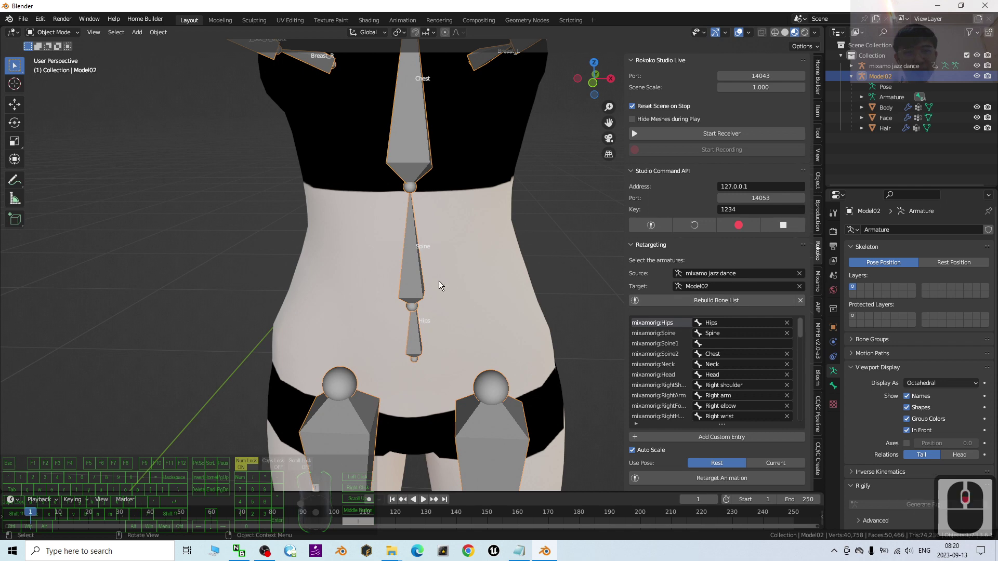
pyautogui.scroll(-4, 439, 281)
pyautogui.keyDown('shift'); pyautogui.moveTo(290, 295); pyautogui.dragTo(205, 267, button='middle'); pyautogui.keyUp('shift')
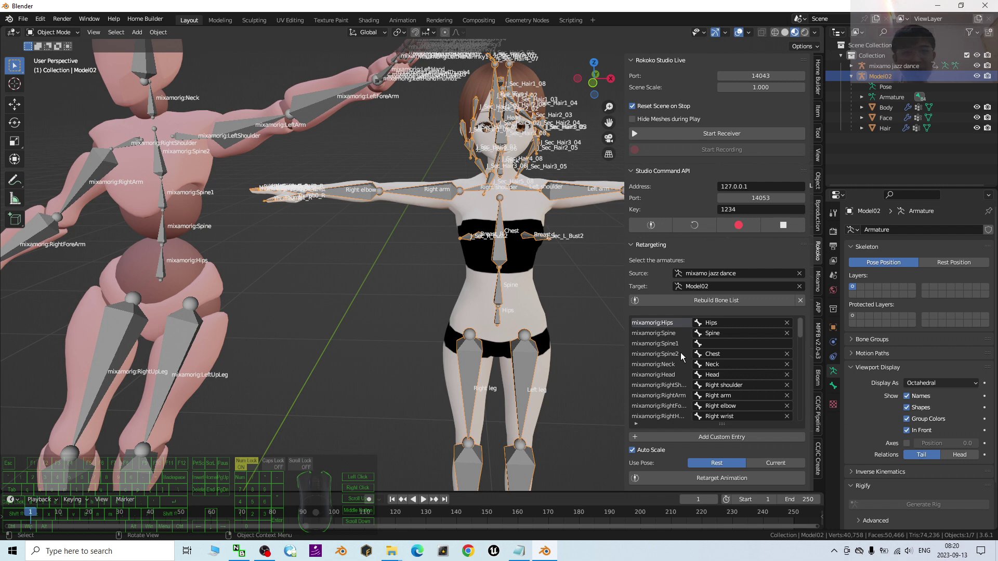
# Step: Map mixamorig:Spine1 to the Chest bone and clear the target bone of mixamorig:Spine2
pyautogui.click(721, 344)
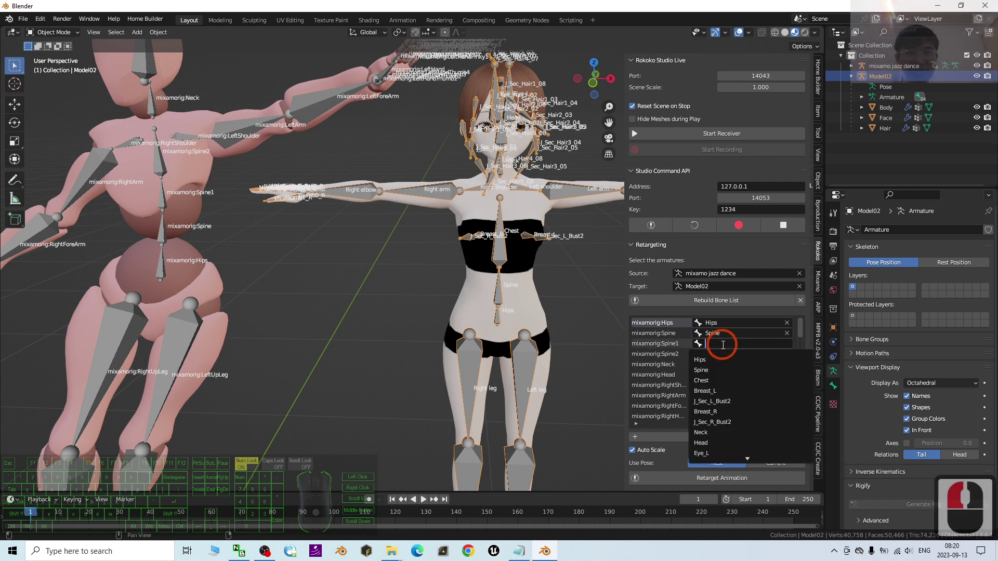
pyautogui.click(715, 381)
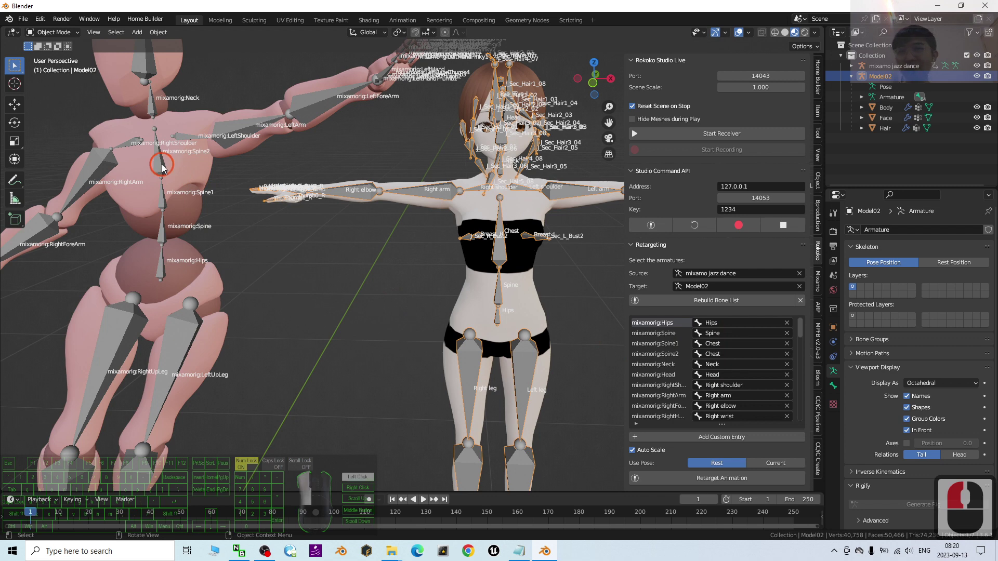
pyautogui.click(188, 155)
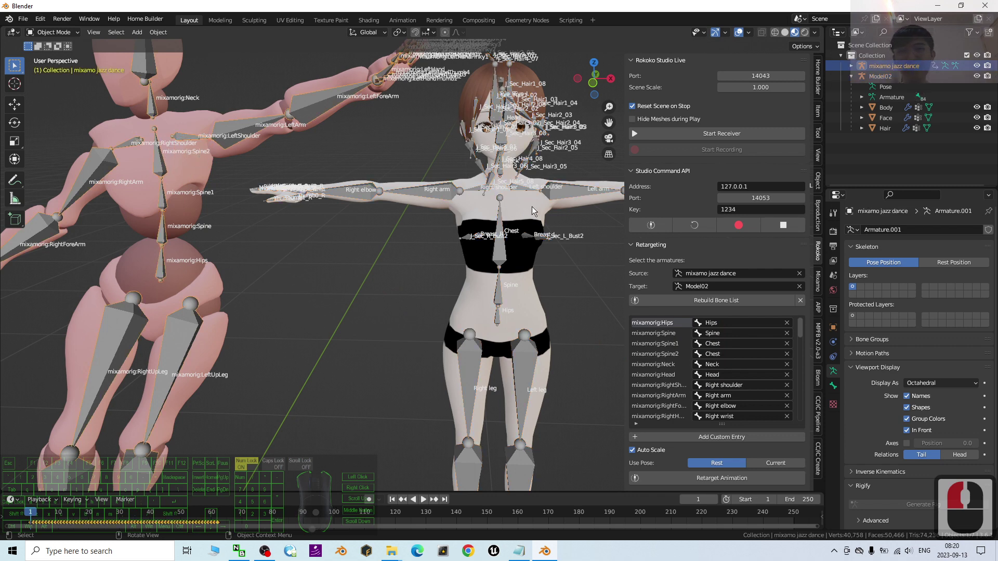
pyautogui.click(498, 201)
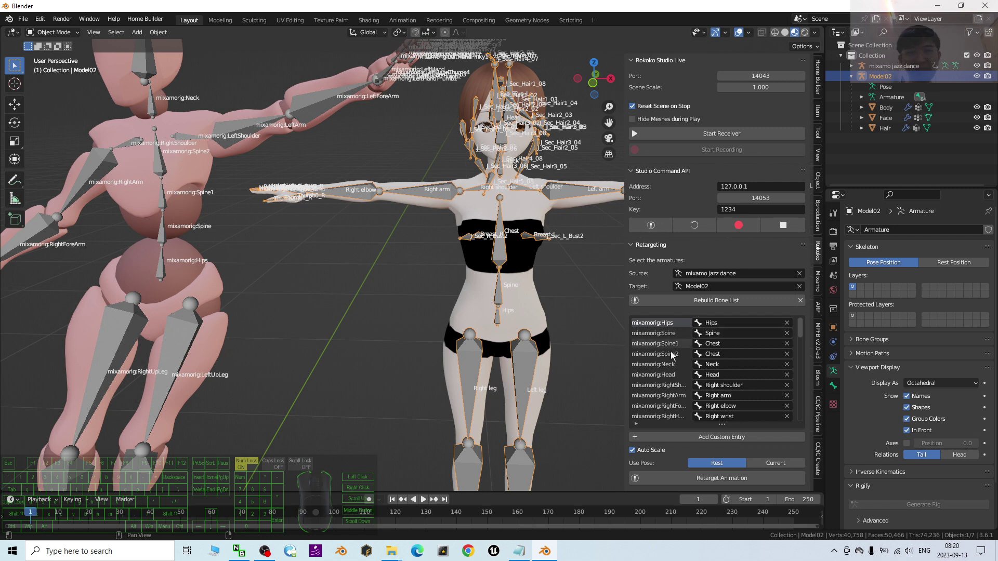
pyautogui.click(750, 354)
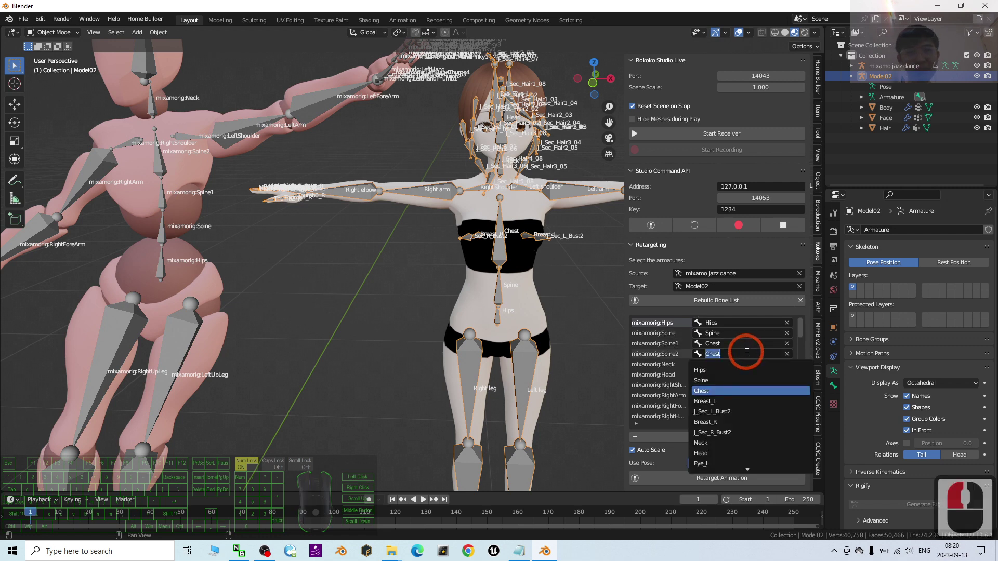
pyautogui.click(786, 354)
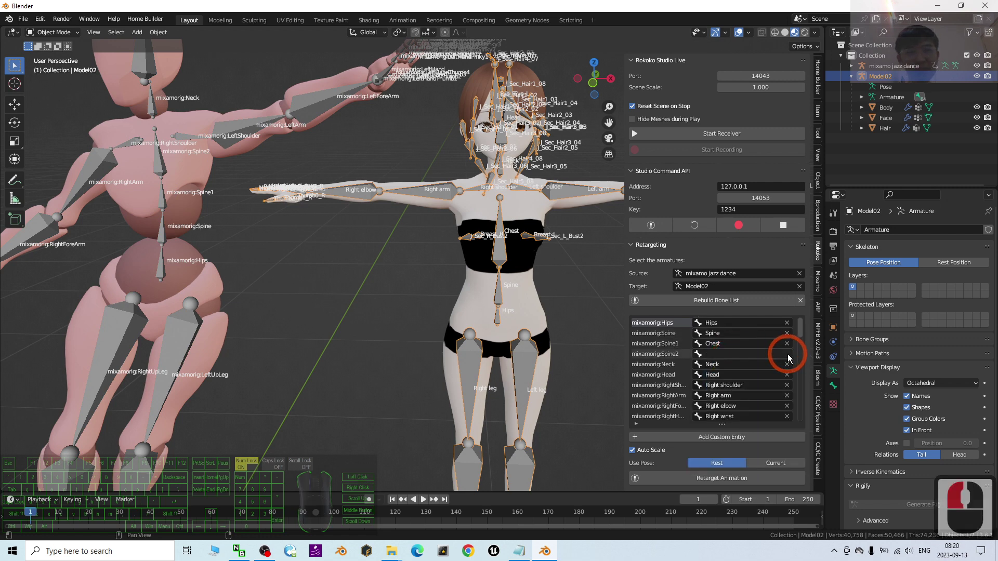
pyautogui.click(787, 354)
pyautogui.click(786, 354)
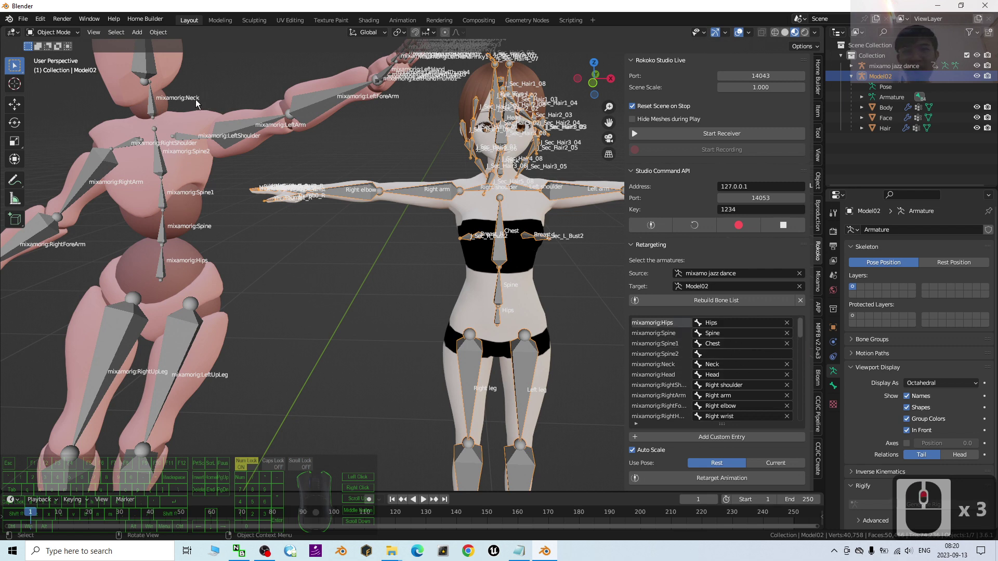
# Step: Widen the bone list further and check the neck, head, right shoulder, arm and hand mappings against both armatures
pyautogui.scroll(2, 583, 166)
pyautogui.keyDown('shift'); pyautogui.moveTo(583, 167); pyautogui.dragTo(468, 297, button='middle'); pyautogui.keyUp('shift')
pyautogui.scroll(3, 384, 331)
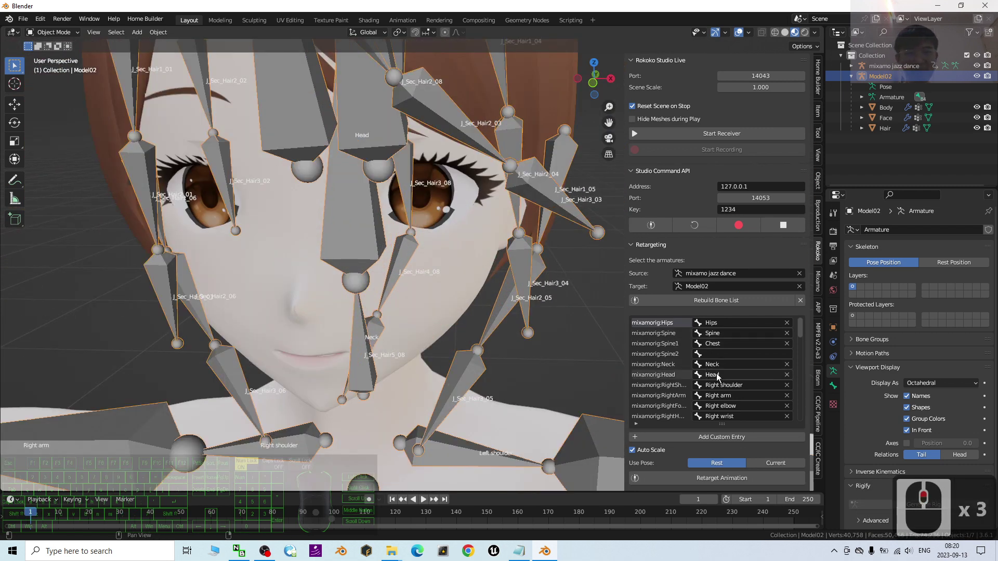
pyautogui.scroll(-2, 726, 383)
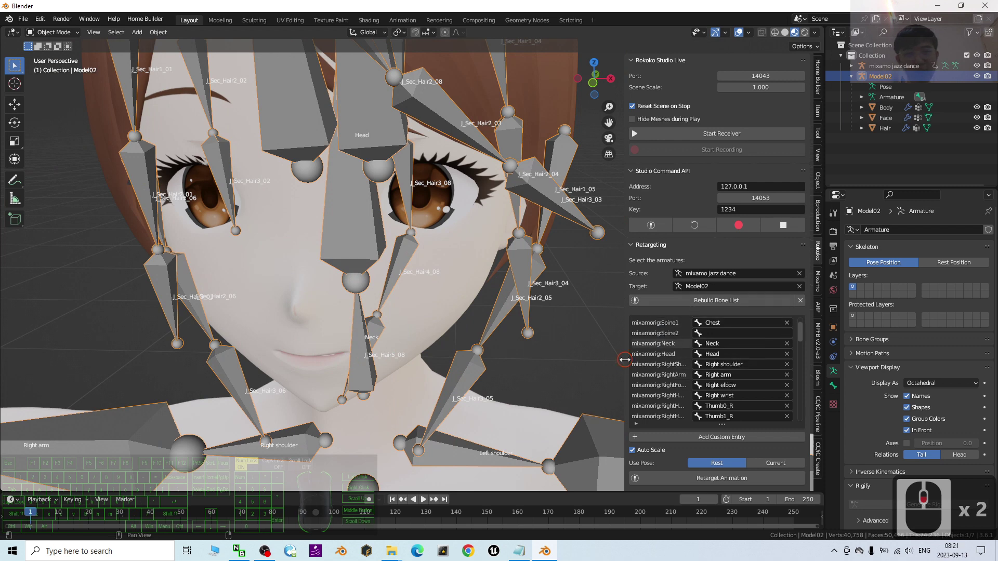
pyautogui.moveTo(626, 357); pyautogui.dragTo(579, 360)
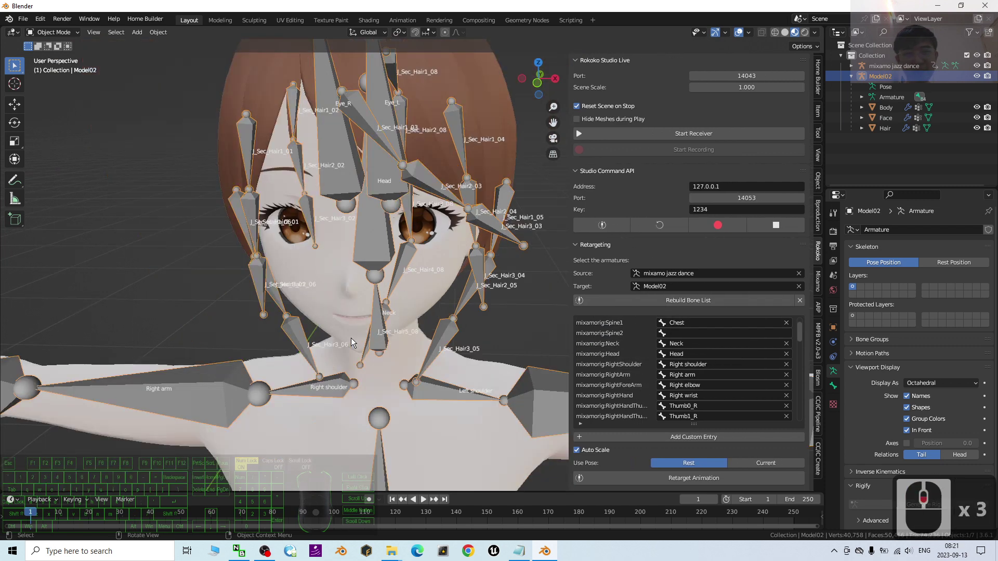
pyautogui.scroll(-5, 188, 322)
pyautogui.moveTo(187, 322); pyautogui.dragTo(108, 294, button='middle')
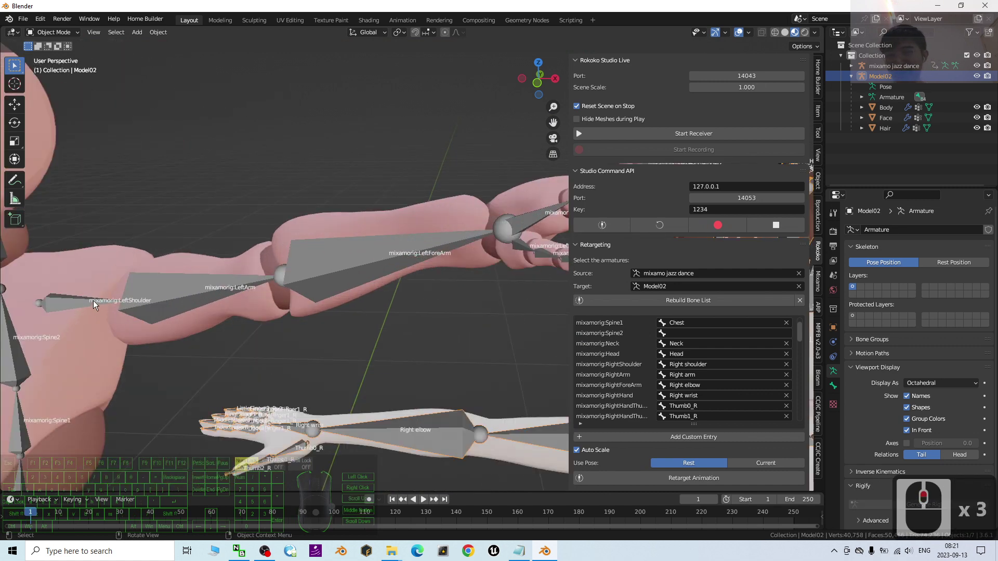
pyautogui.scroll(-3, 78, 304)
pyautogui.keyDown('shift'); pyautogui.moveTo(189, 289); pyautogui.dragTo(151, 290, button='middle'); pyautogui.keyUp('shift')
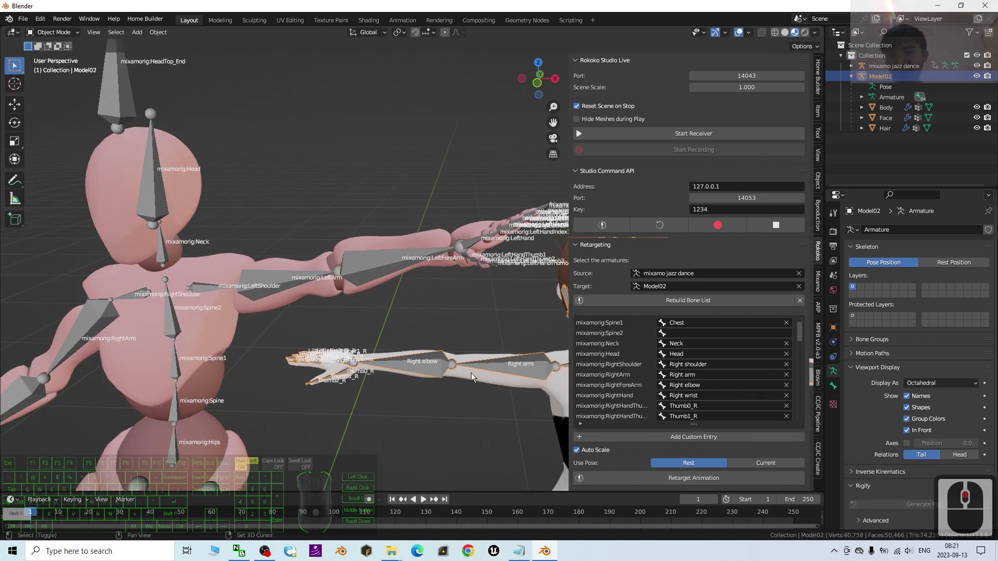
pyautogui.keyDown('shift'); pyautogui.moveTo(471, 373); pyautogui.dragTo(286, 346, button='middle'); pyautogui.keyUp('shift')
pyautogui.scroll(2, 340, 426)
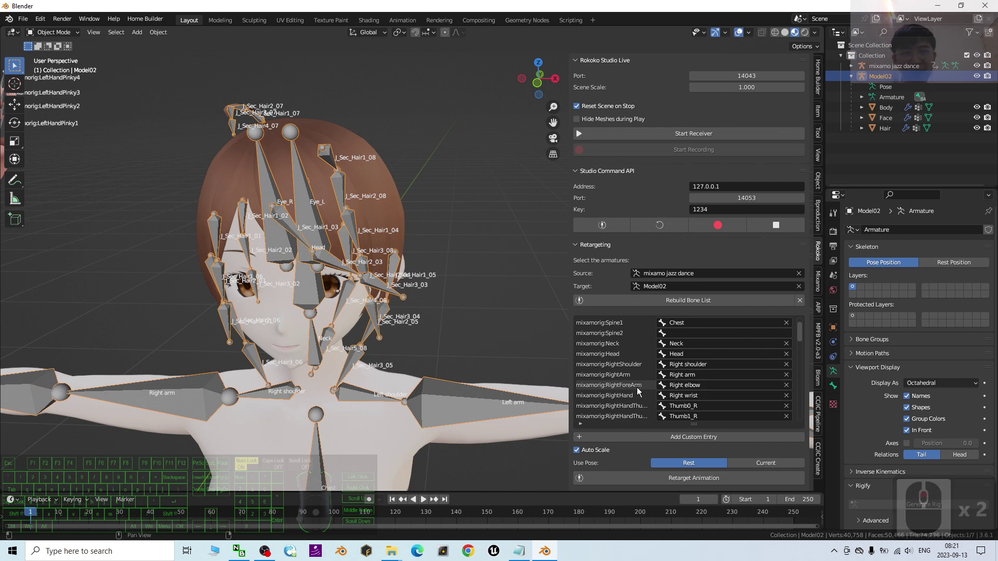
pyautogui.scroll(-2, 639, 385)
pyautogui.scroll(-3, 271, 327)
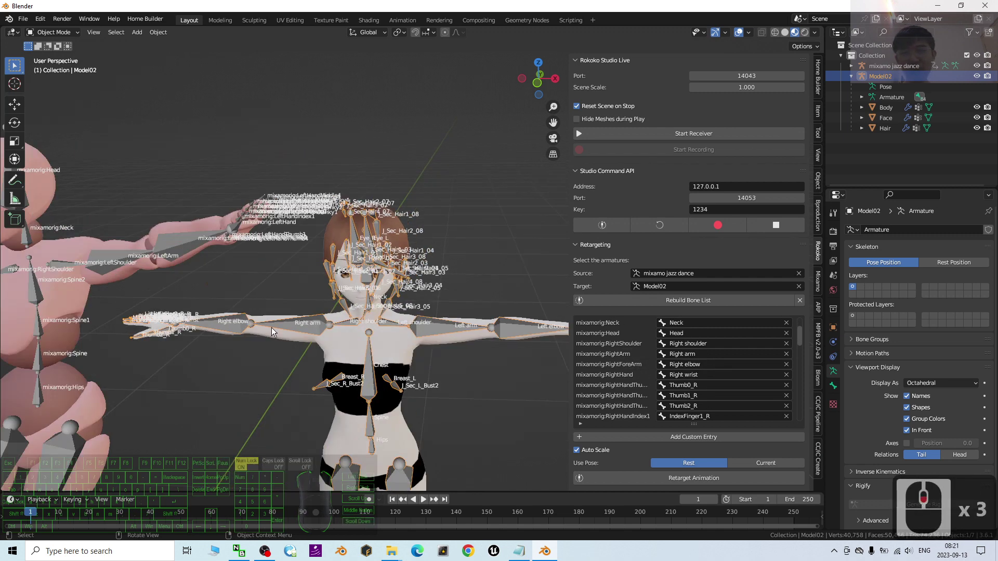
pyautogui.keyDown('shift'); pyautogui.moveTo(352, 304); pyautogui.dragTo(125, 228, button='middle'); pyautogui.keyUp('shift')
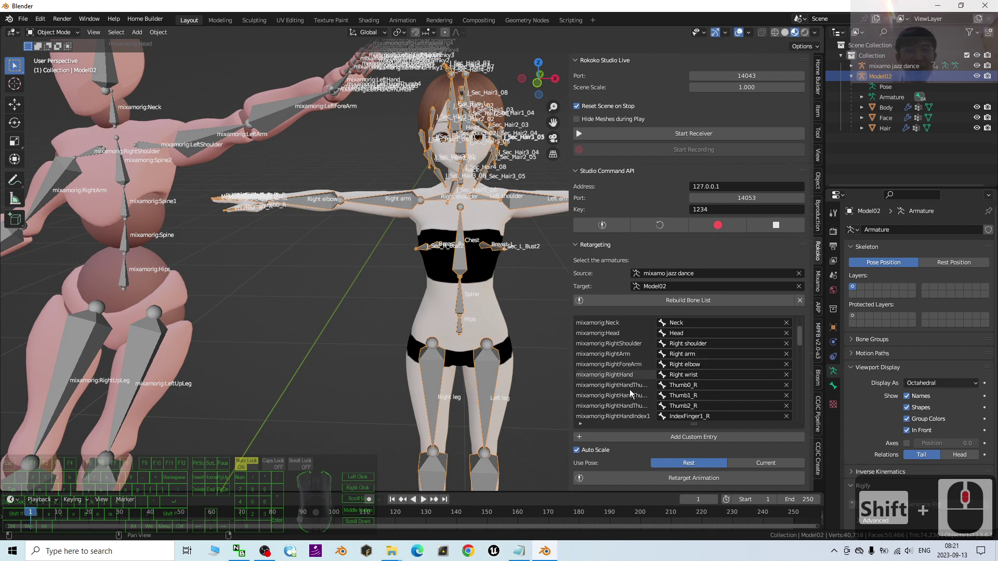
pyautogui.scroll(-2, 322, 268)
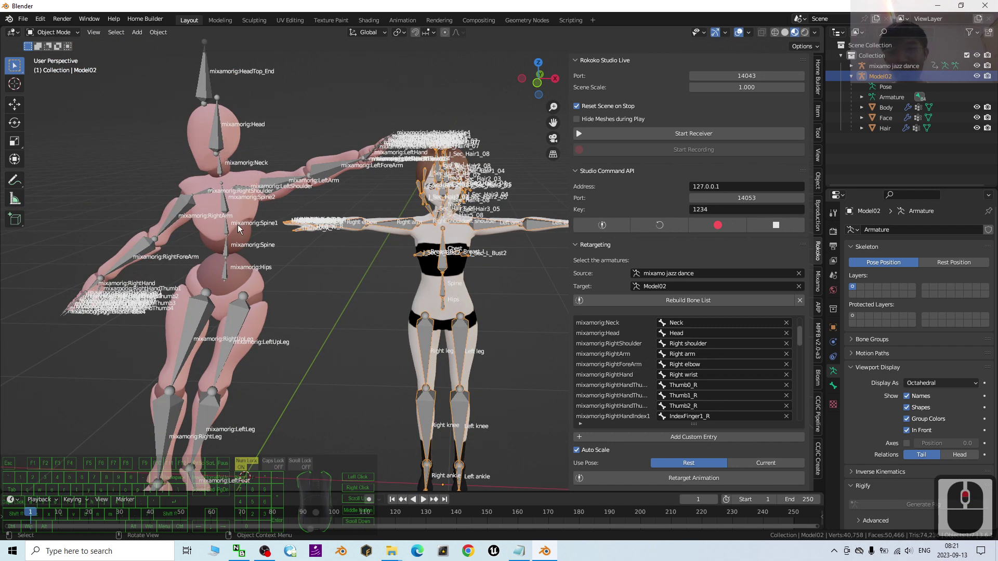
pyautogui.scroll(3, 501, 281)
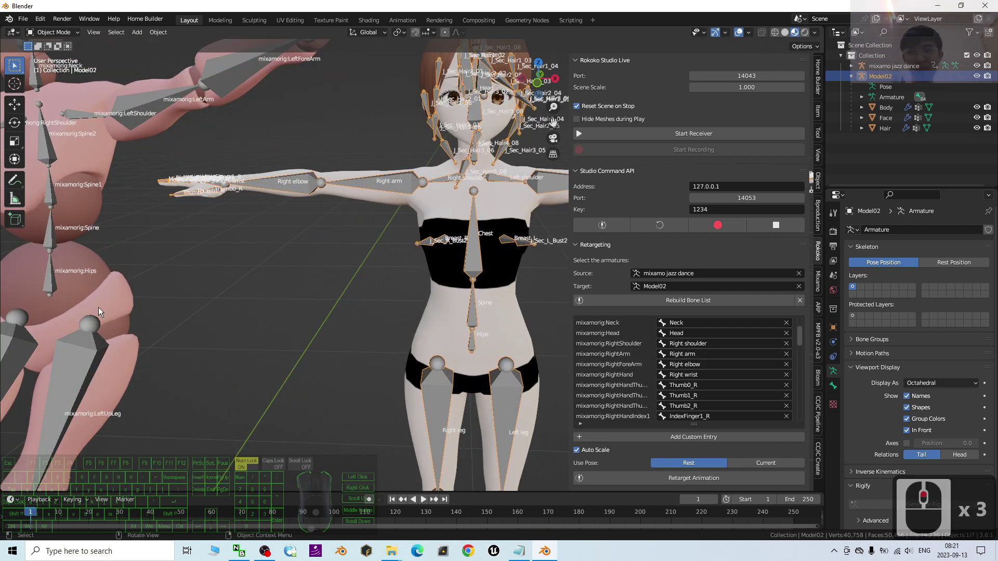
pyautogui.scroll(-2, 707, 364)
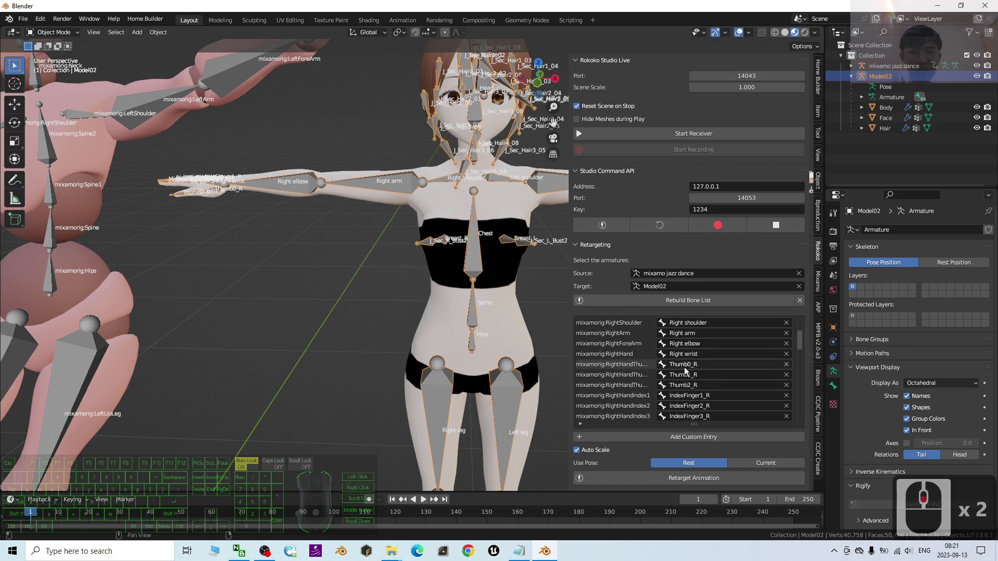
# Step: Examine the remaining finger, left arm, leg and foot mappings in the bone list against both armatures
pyautogui.scroll(-2, 499, 291)
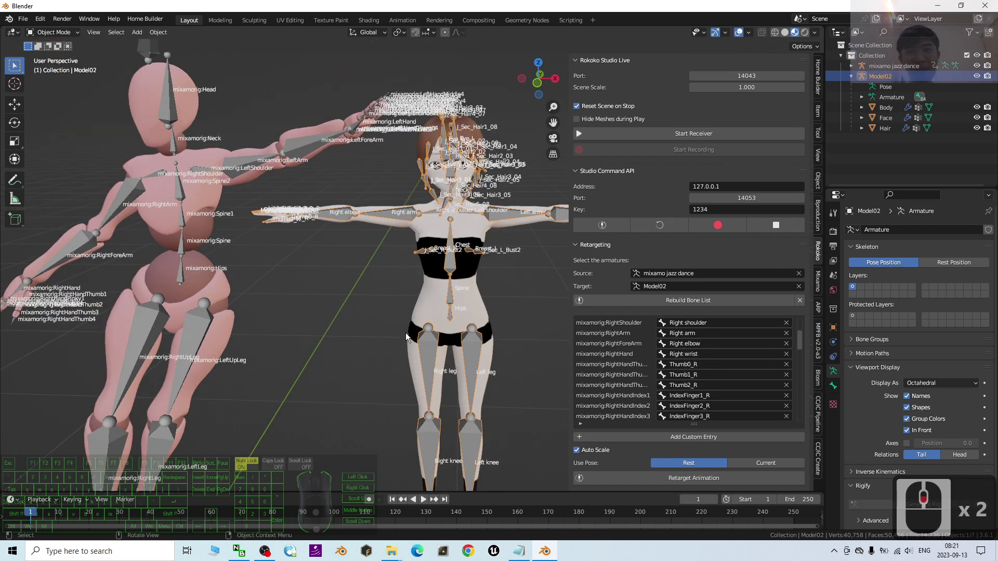
pyautogui.scroll(-17, 699, 359)
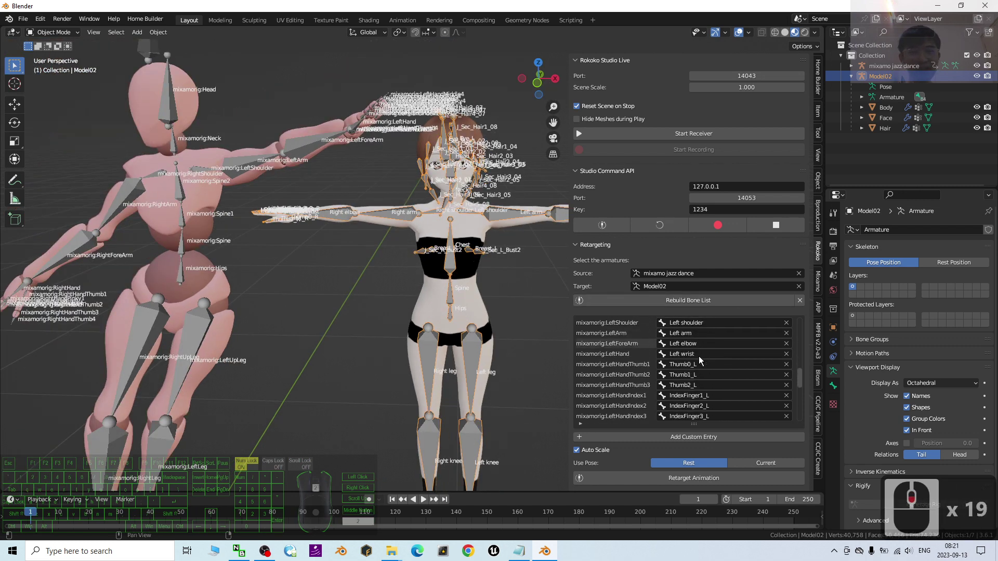
pyautogui.scroll(-6, 699, 359)
pyautogui.scroll(-14, 707, 388)
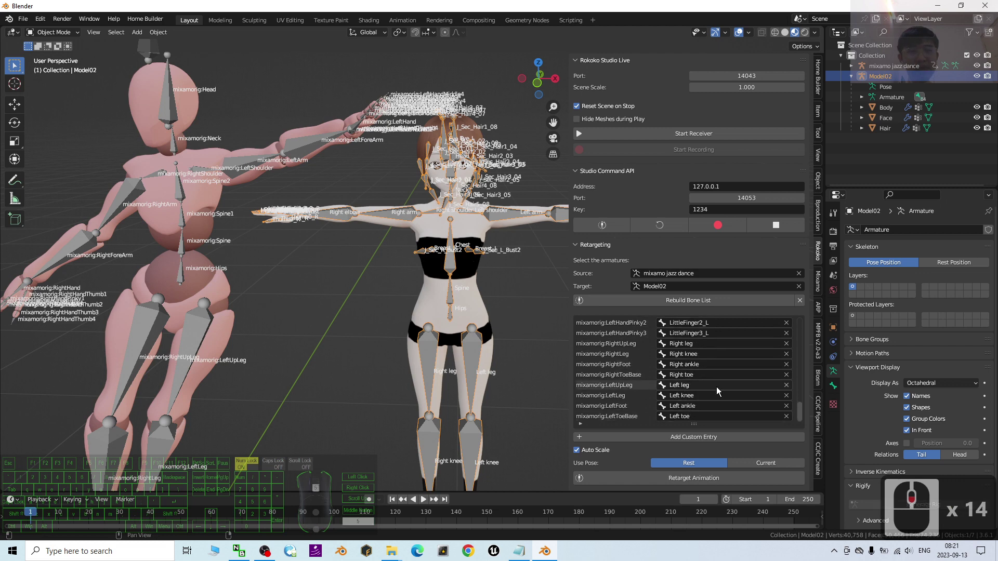
pyautogui.scroll(-3, 702, 399)
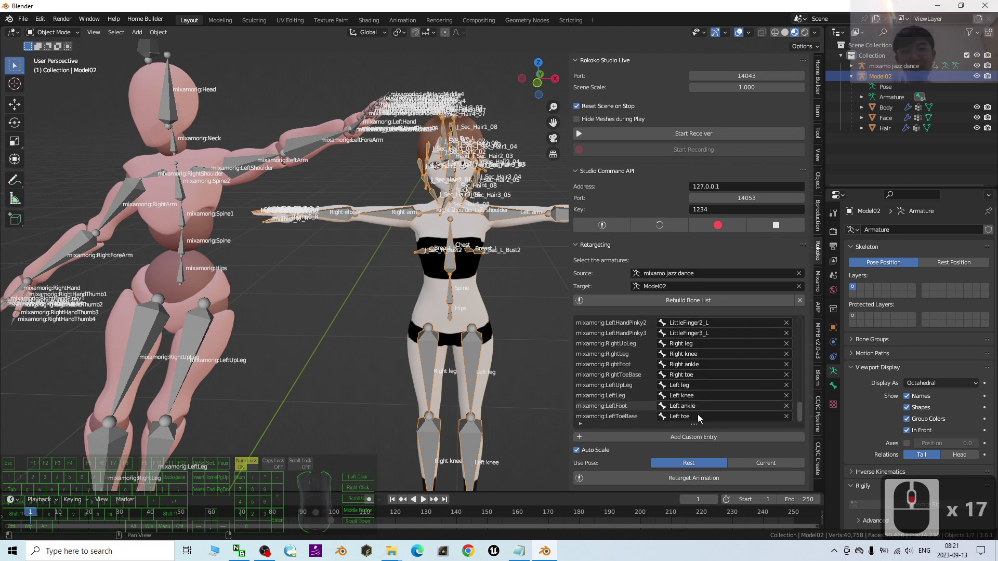
pyautogui.scroll(-8, 440, 307)
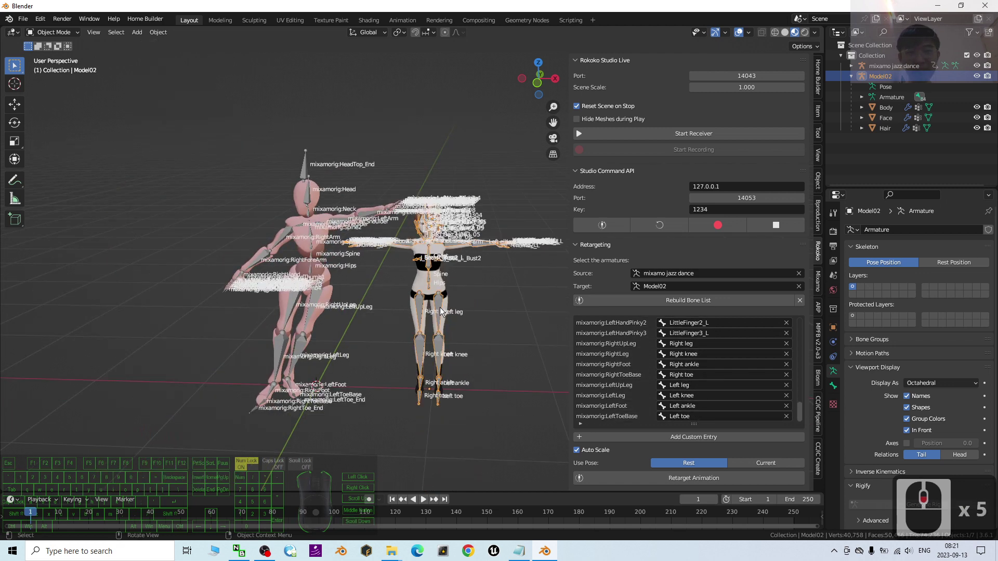
pyautogui.scroll(8, 531, 329)
pyautogui.click(453, 260)
pyautogui.click(453, 256)
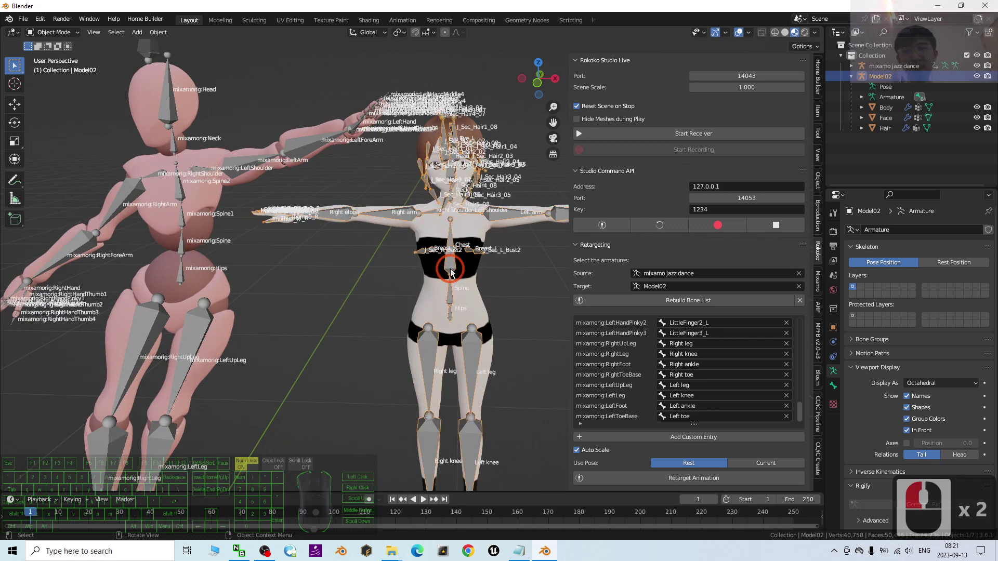
pyautogui.click(410, 432)
pyautogui.press('Home')
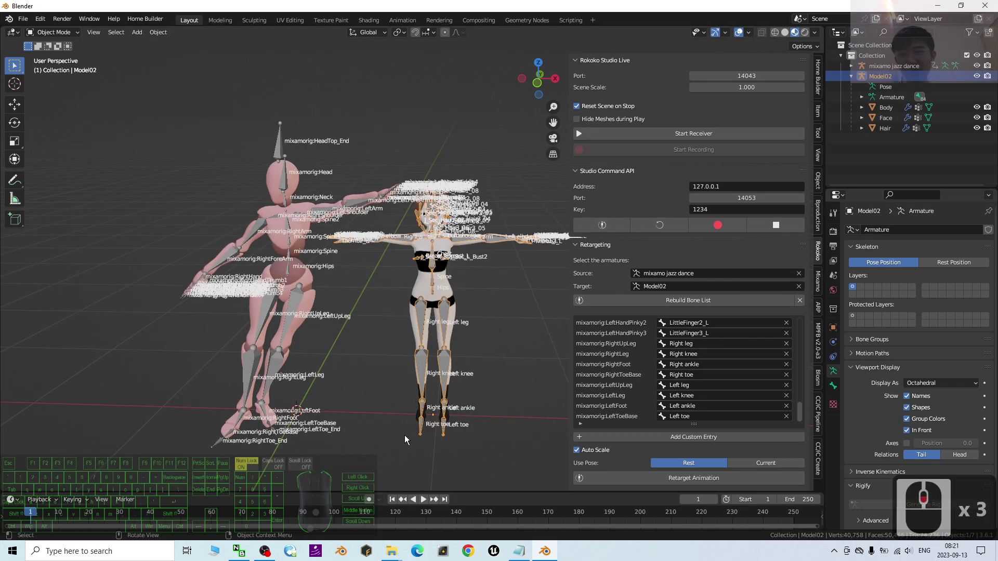
# Step: Set Model02's X location to 0 m in its object transform
pyautogui.click(833, 327)
pyautogui.doubleClick(935, 262)
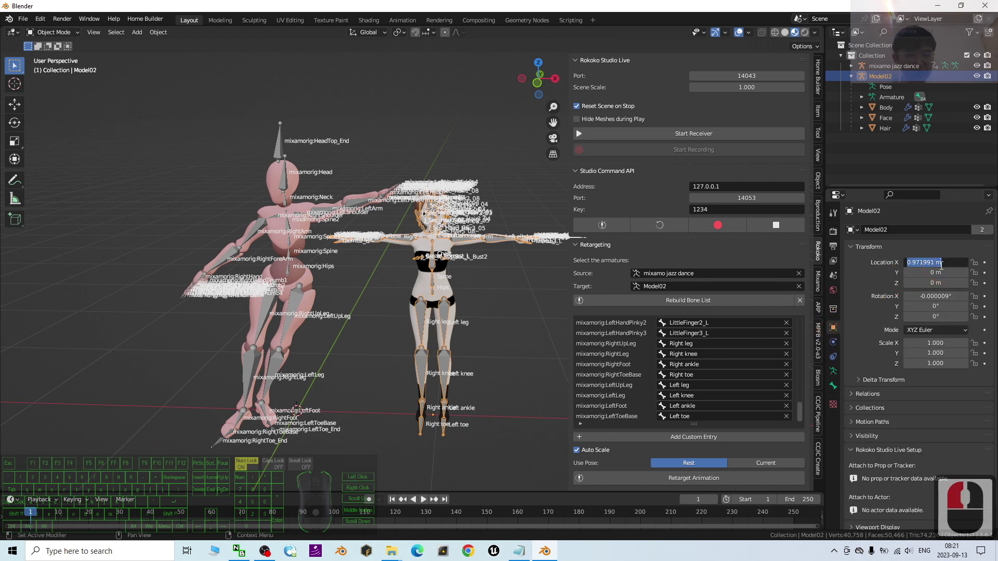
pyautogui.write('0')
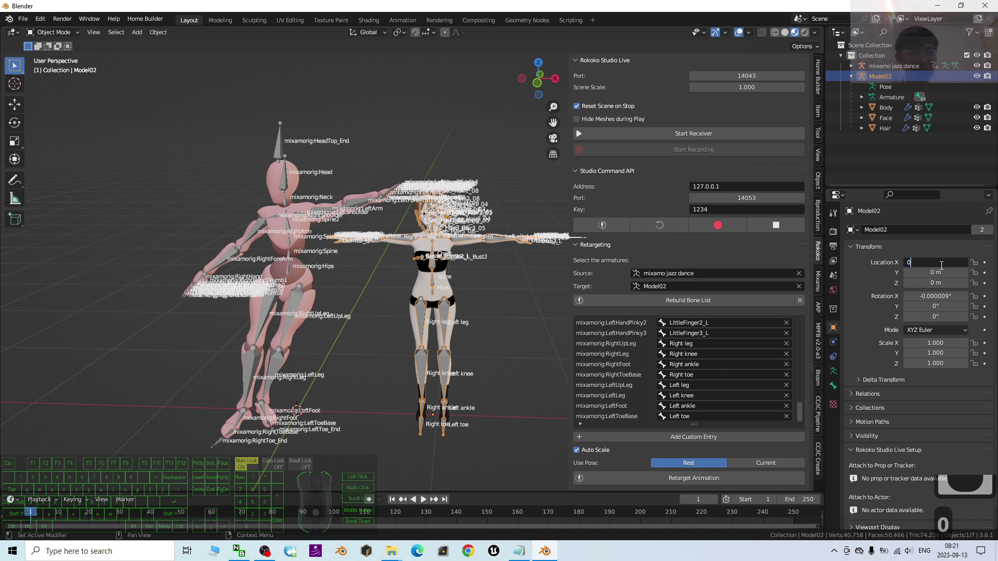
pyautogui.press('Return')
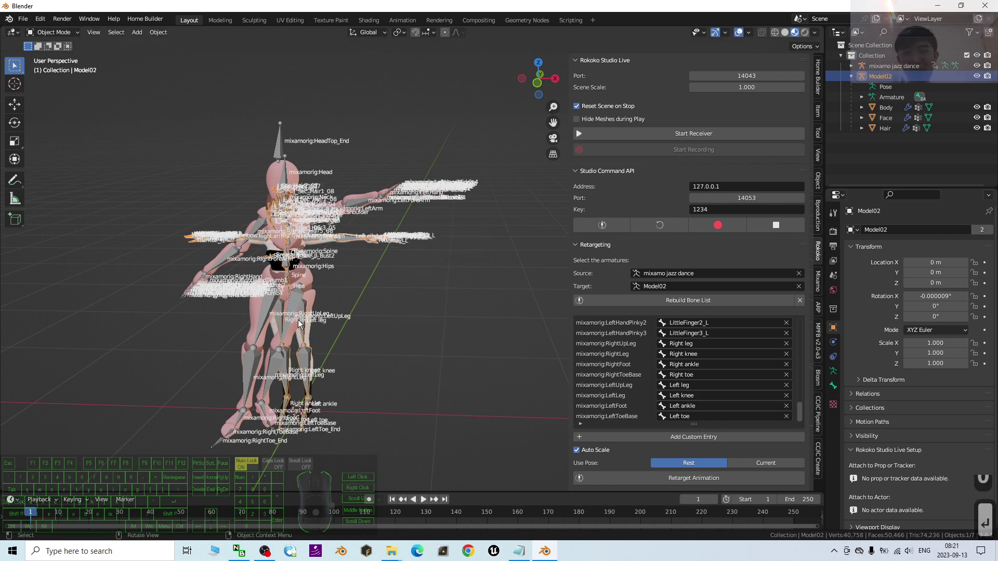
# Step: Retarget the jazz dance animation onto Model02 using the rest pose and auto scale
pyautogui.scroll(-6, 711, 322)
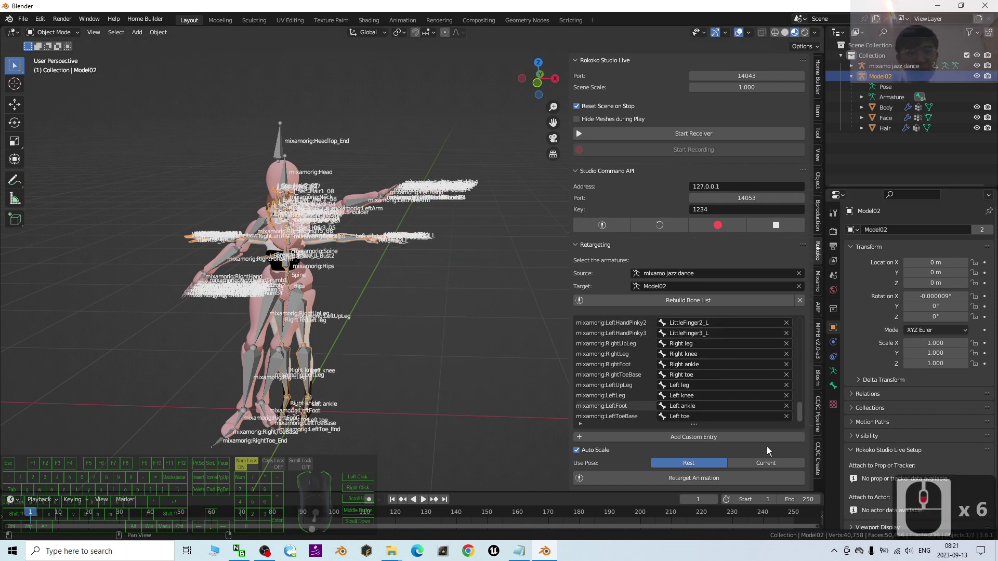
pyautogui.click(687, 480)
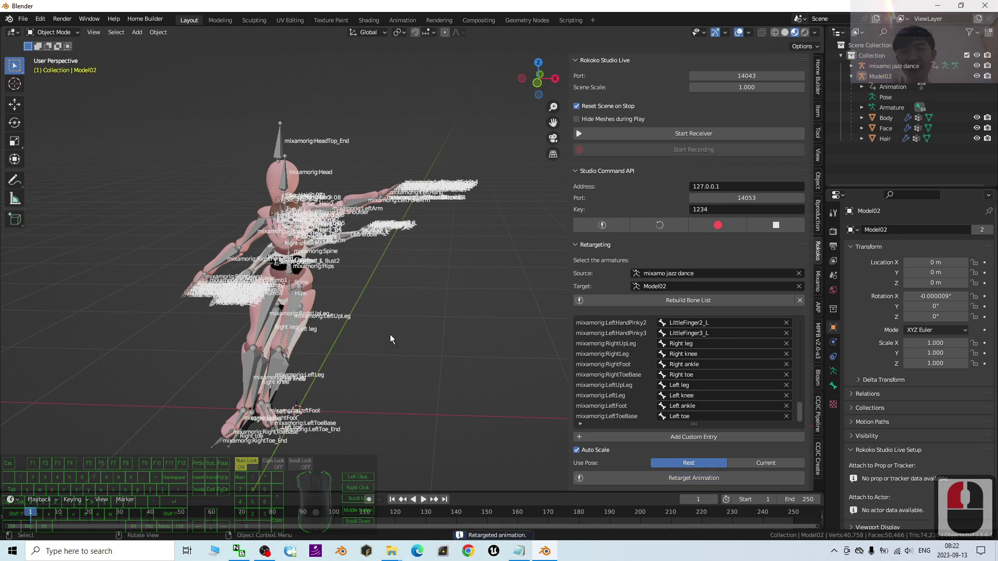
pyautogui.keyDown('shift'); pyautogui.moveTo(394, 309); pyautogui.dragTo(343, 291, button='middle'); pyautogui.keyUp('shift')
pyautogui.scroll(2, 343, 291)
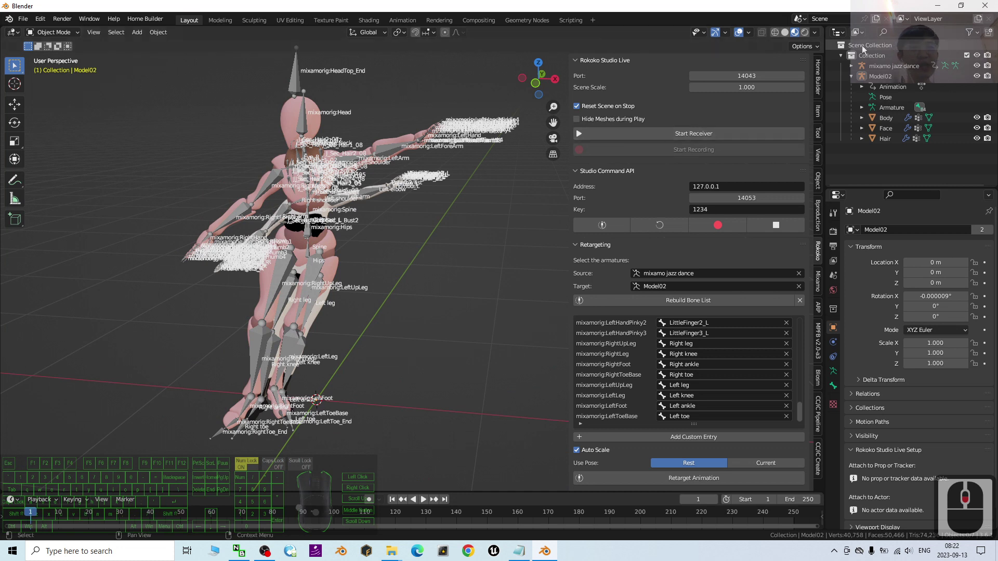
# Step: Hide the mixamo jazz dance armature and its Beta_Joints and Beta_Surface meshes in the viewport
pyautogui.click(882, 68)
pyautogui.click(851, 66)
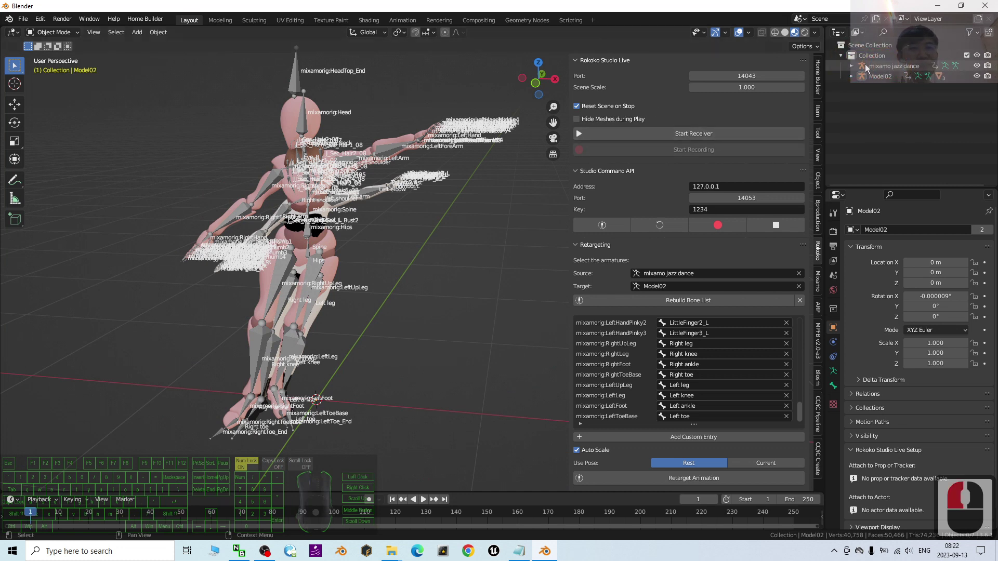
pyautogui.click(851, 66)
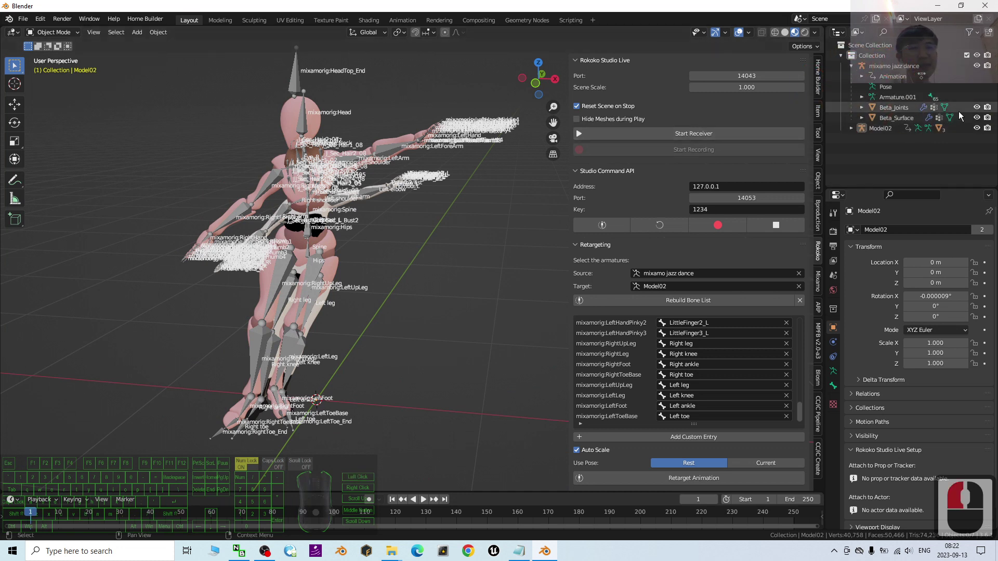
pyautogui.click(977, 66)
pyautogui.click(978, 108)
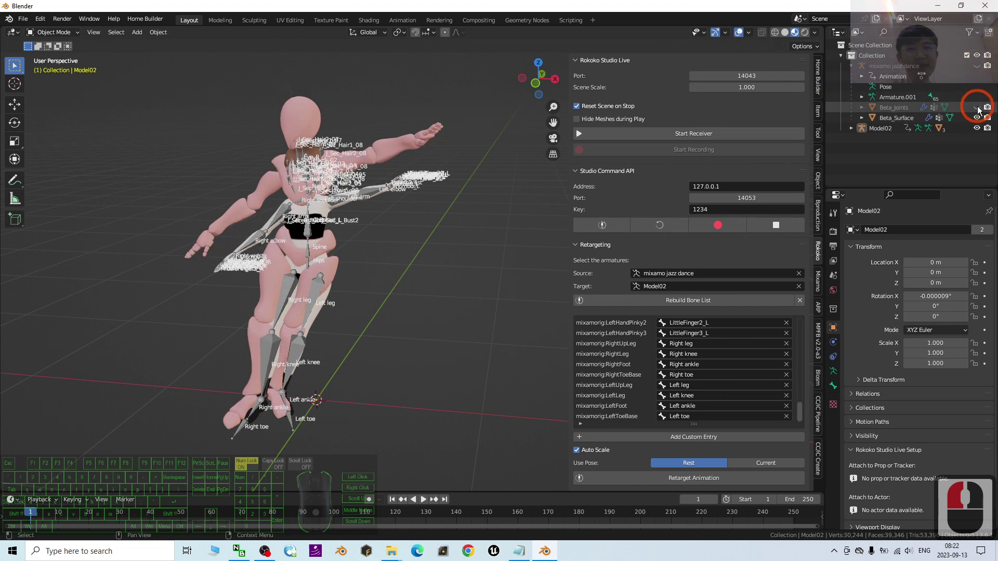
pyautogui.click(978, 119)
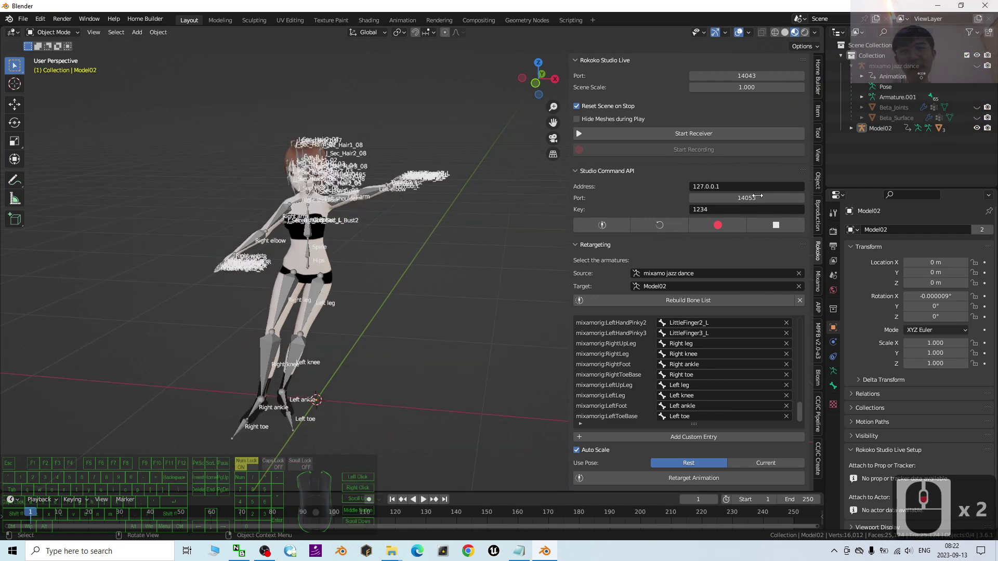
# Step: Turn off the bone names and the In Front display for Model02's armature
pyautogui.click(315, 296)
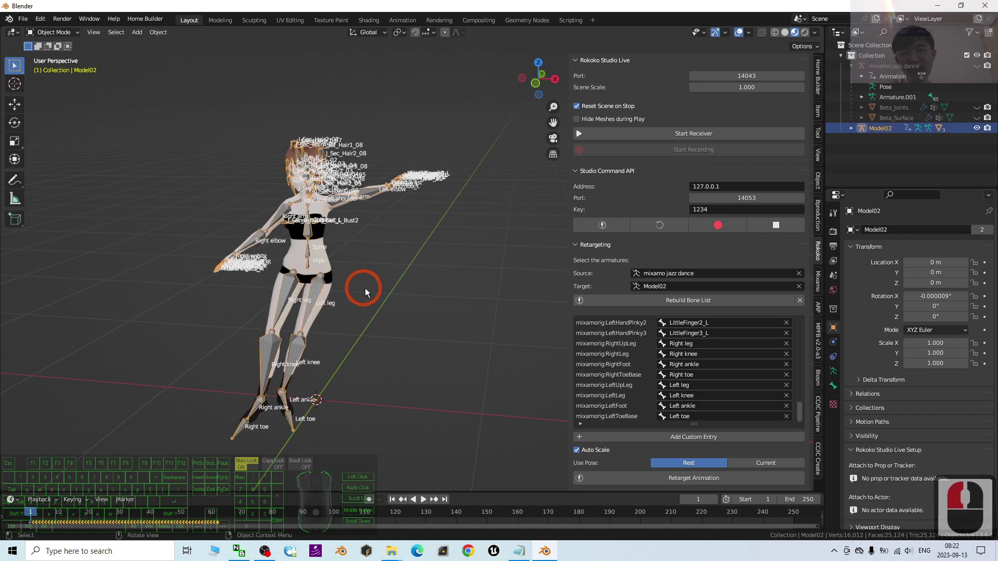
pyautogui.moveTo(365, 288); pyautogui.dragTo(383, 289, button='middle')
pyautogui.click(834, 372)
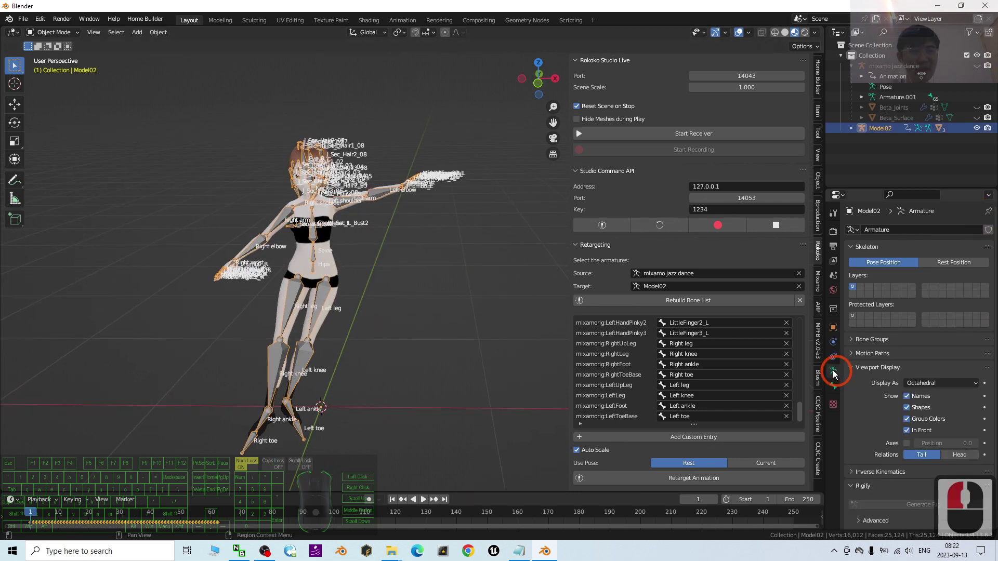
pyautogui.click(907, 396)
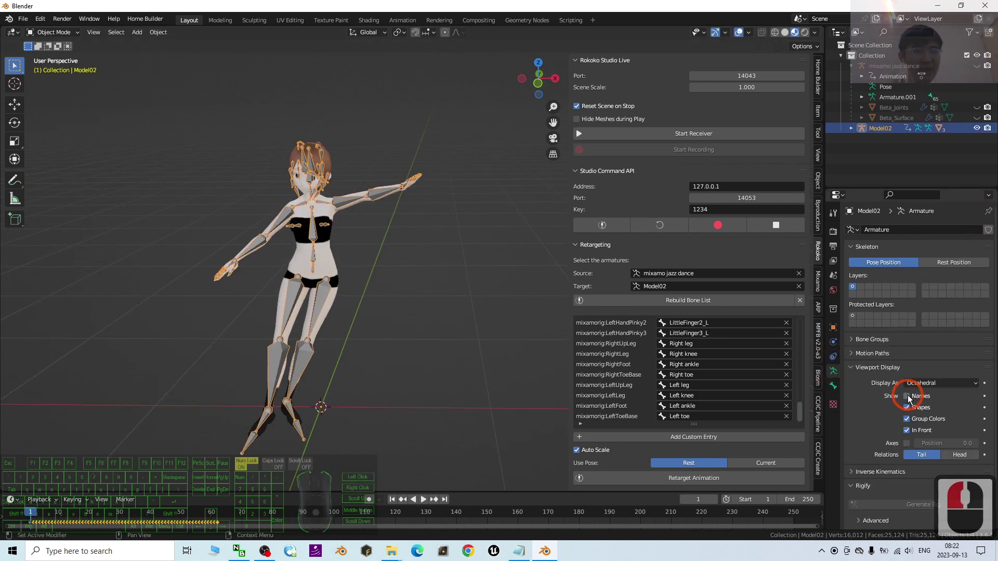
pyautogui.click(907, 431)
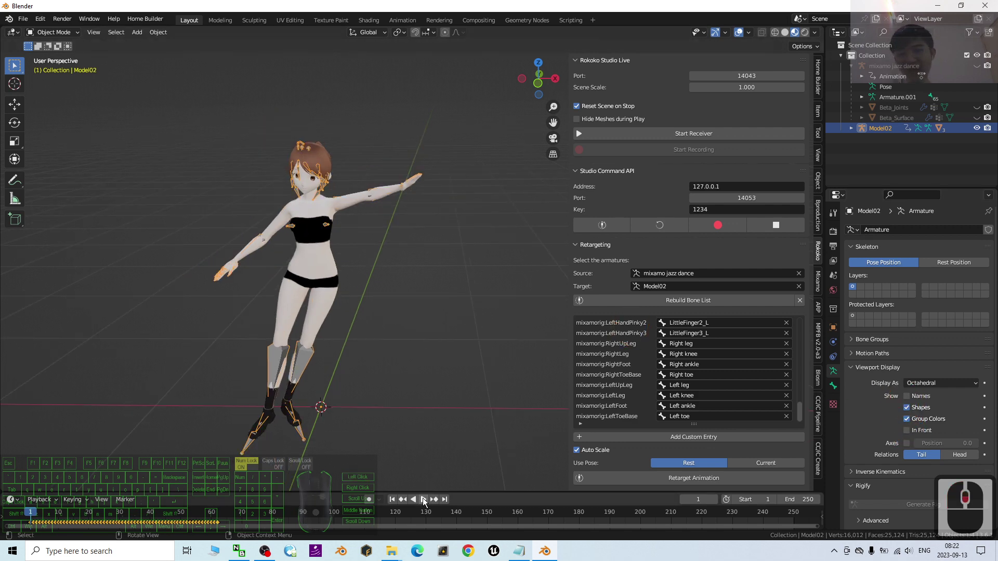
# Step: Play the retargeted animation on Model02, view it from several distances and angles, and stop playback
pyautogui.click(424, 501)
pyautogui.scroll(2, 400, 307)
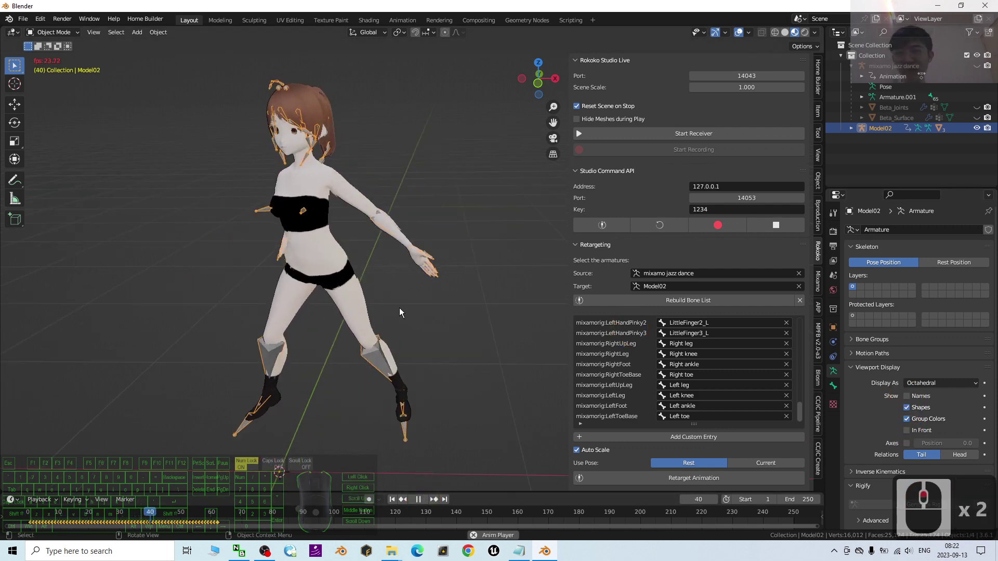
pyautogui.scroll(-2, 398, 308)
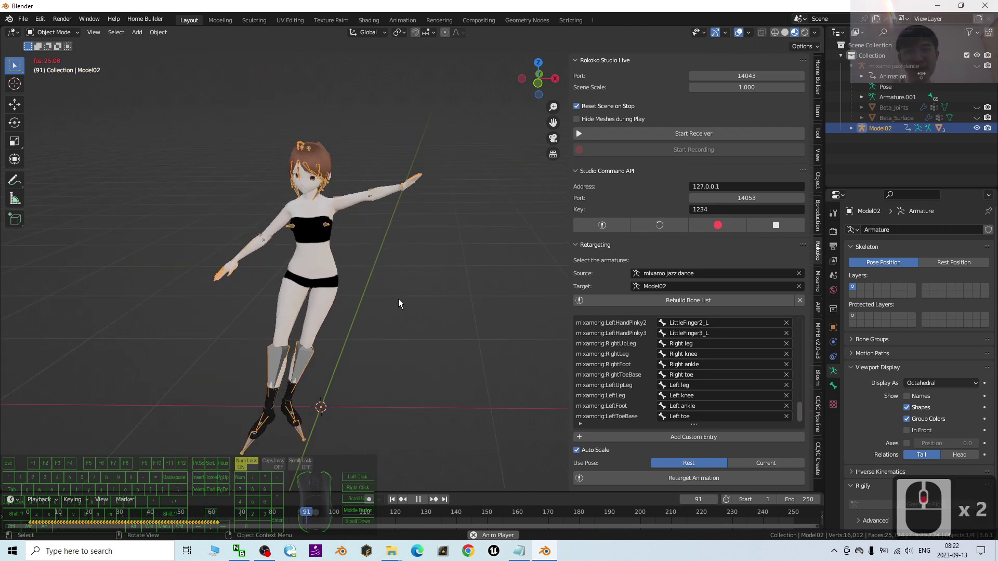
pyautogui.moveTo(398, 299); pyautogui.dragTo(402, 465, button='middle')
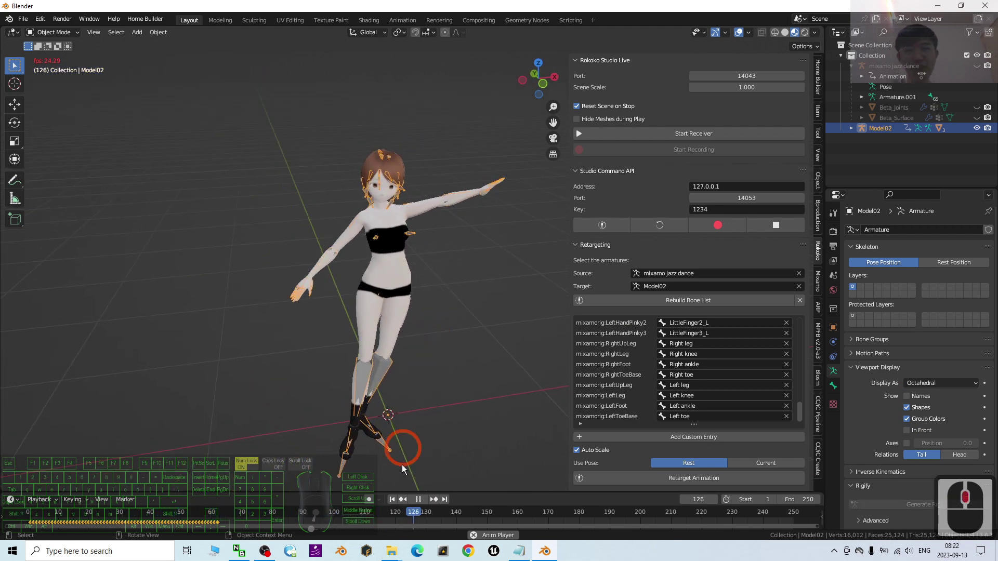
pyautogui.click(418, 499)
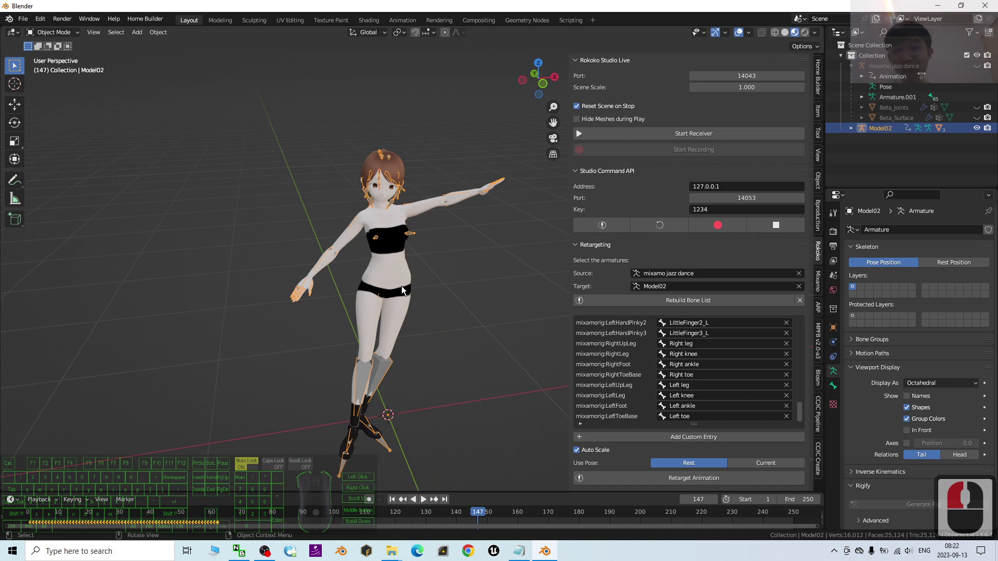
# Step: Hide the viewport's add-on sidebar and frame Model02 from the front
pyautogui.scroll(2, 395, 268)
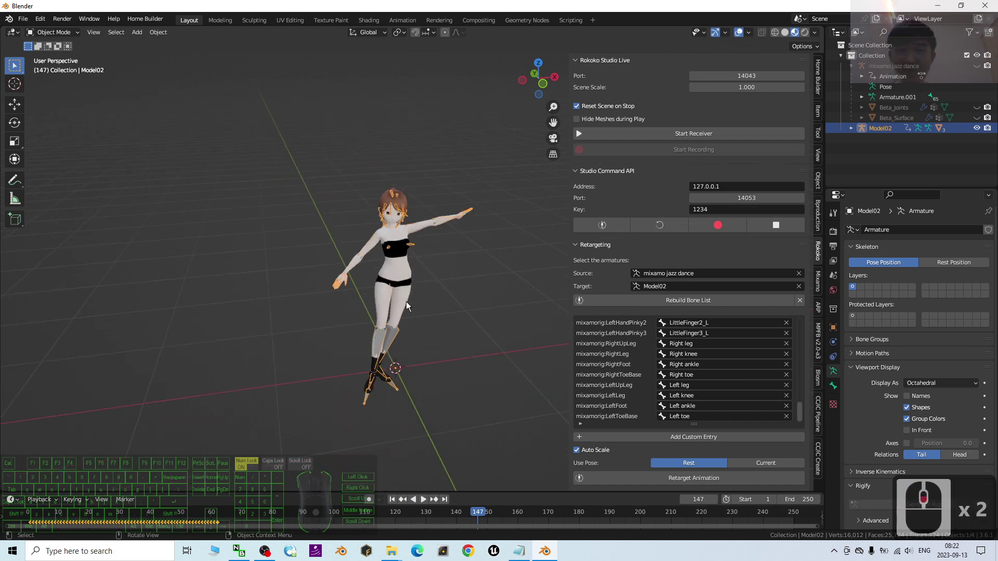
pyautogui.moveTo(454, 313); pyautogui.dragTo(798, 530, button='middle')
pyautogui.press('n')
pyautogui.scroll(3, 372, 248)
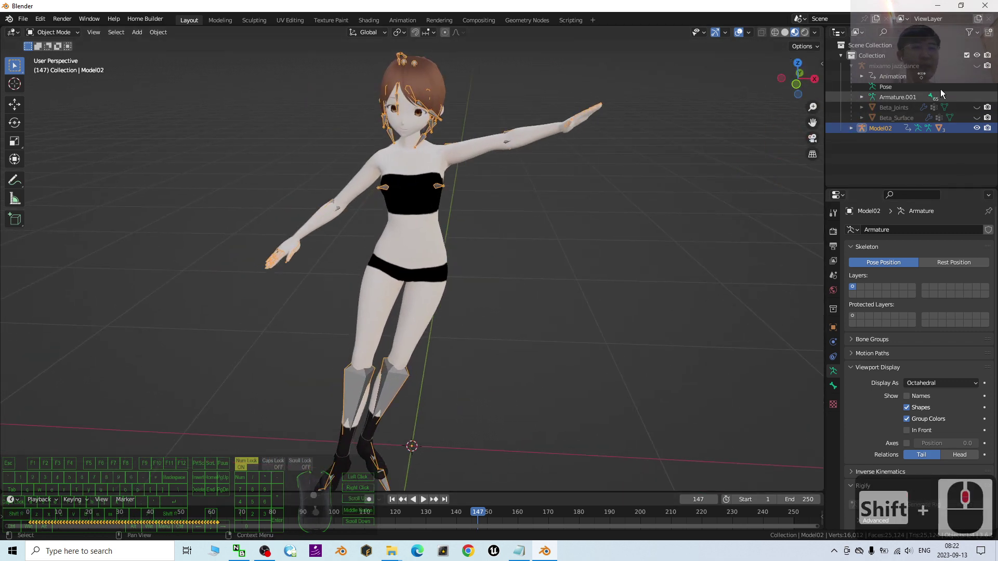
# Step: Delete the mixamo jazz dance armature together with its Beta_Joints and Beta_Surface meshes
pyautogui.click(894, 64)
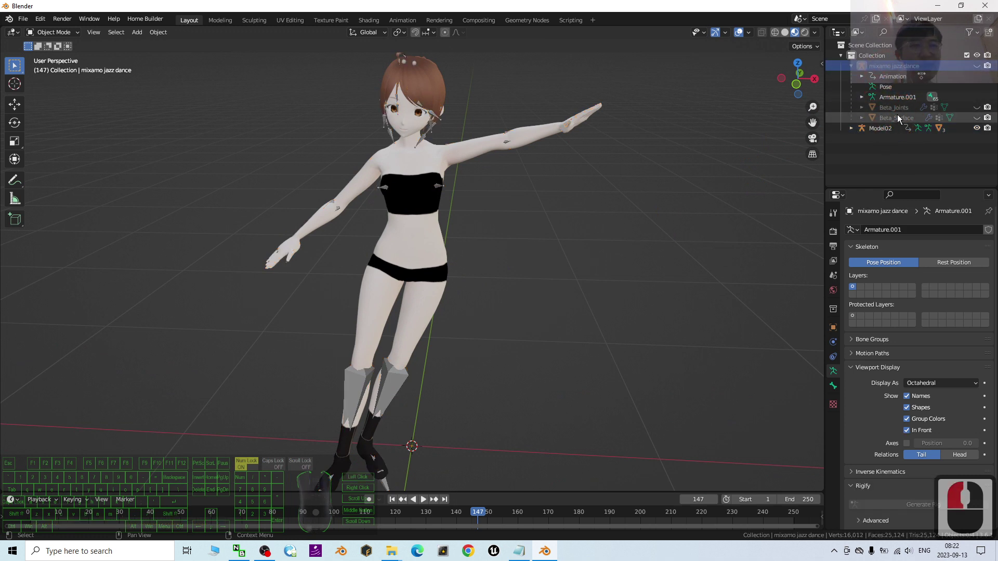
pyautogui.click(896, 115)
pyautogui.click(876, 68)
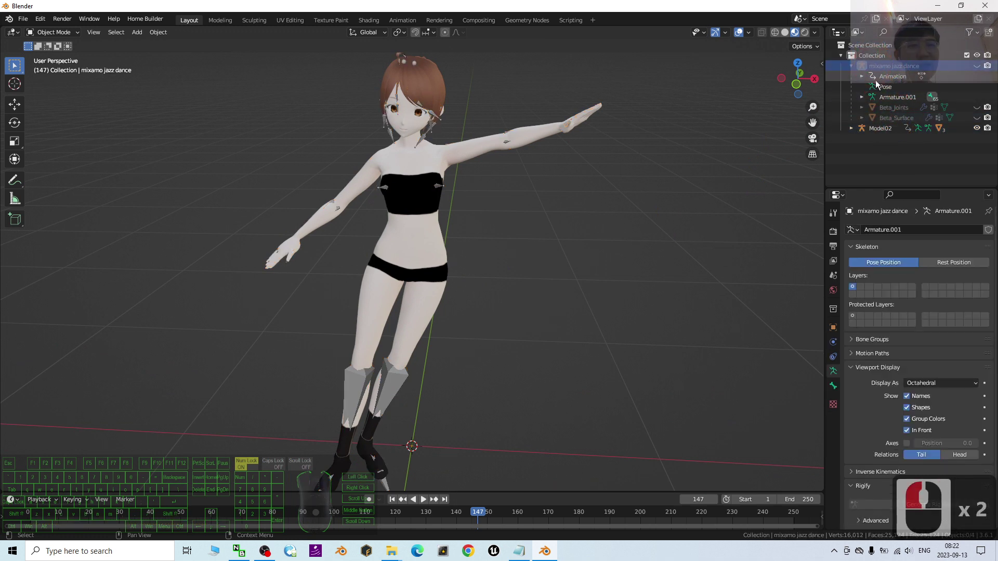
pyautogui.keyDown('shift'); pyautogui.click(890, 118); pyautogui.keyUp('shift')
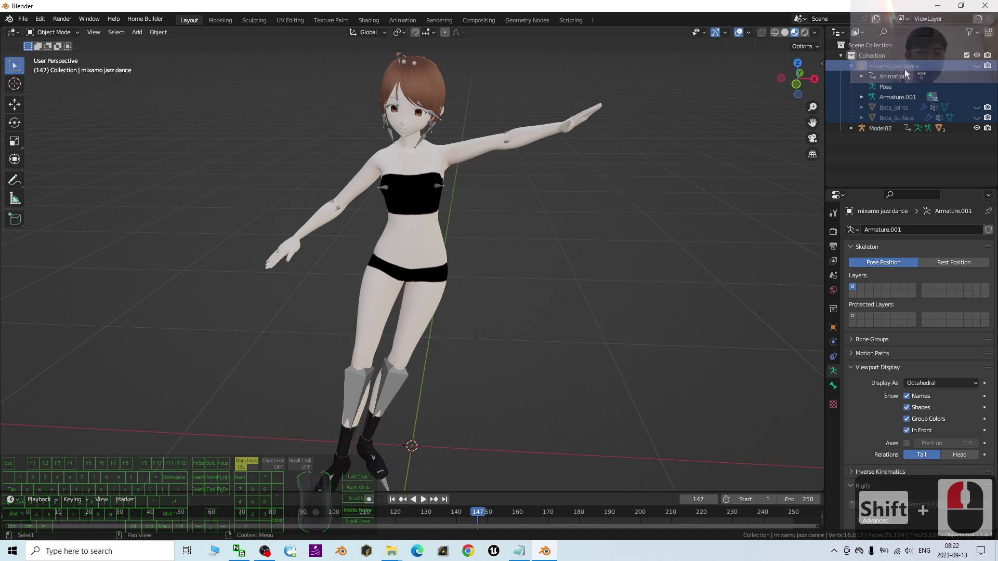
pyautogui.press('Delete')
pyautogui.scroll(-2, 392, 294)
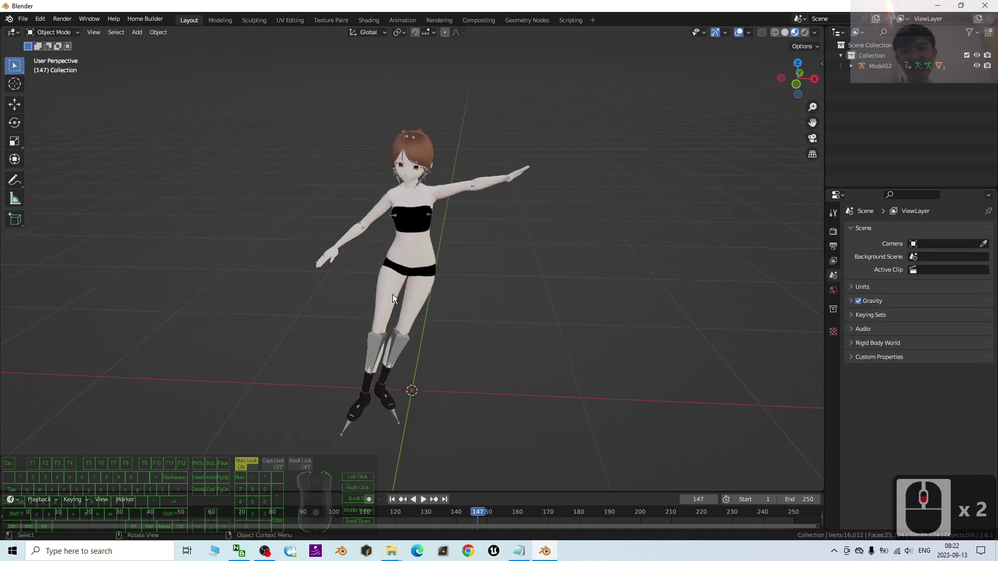
# Step: Shrink the Blender window to reveal the desktop and begin saving the project under a new name in the Desktop folder
pyautogui.doubleClick(457, 7)
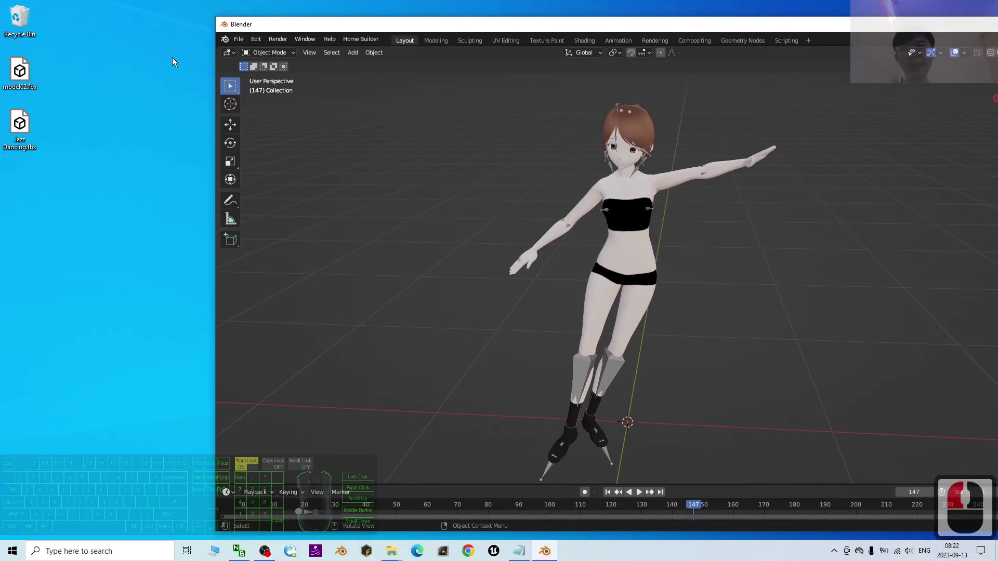
pyautogui.click(238, 39)
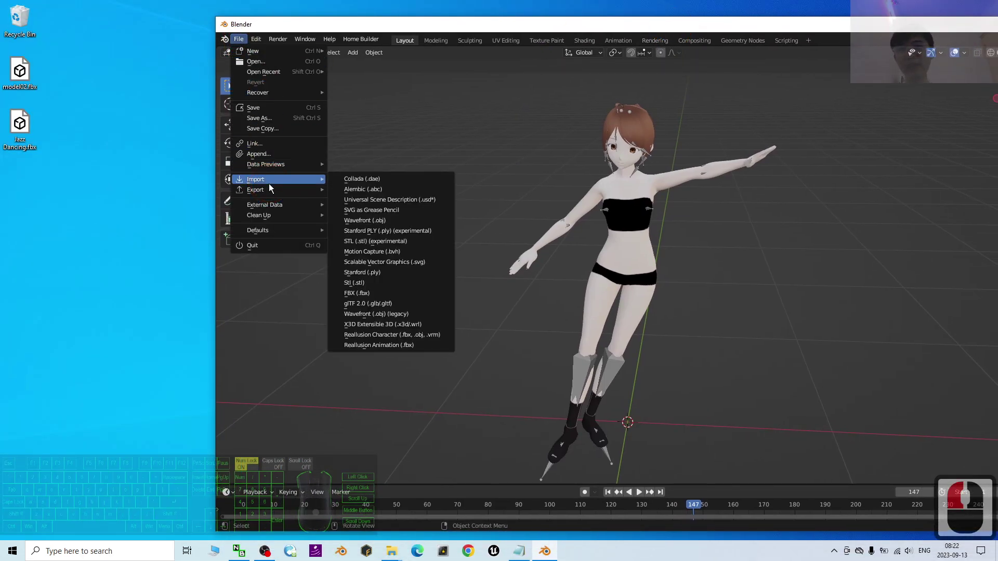
pyautogui.click(266, 118)
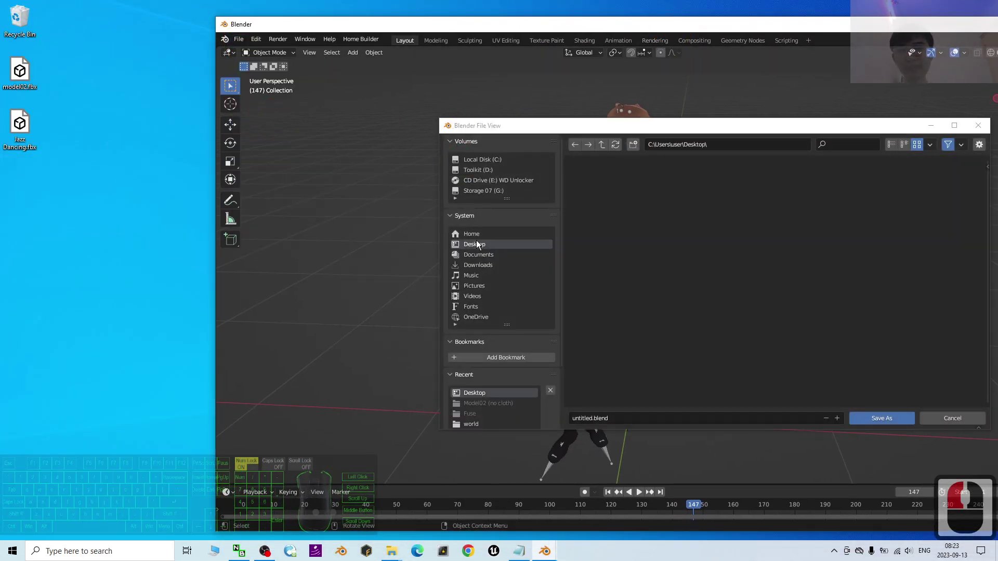
pyautogui.click(481, 248)
pyautogui.moveTo(672, 127); pyautogui.dragTo(472, 71)
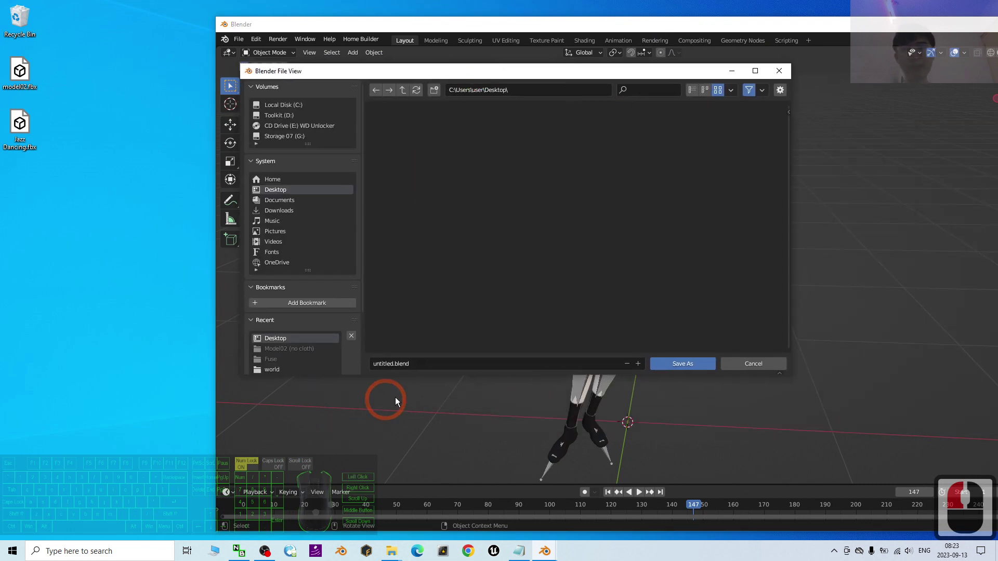
# Step: Name the project file "model02 with dance", save it, and select the saved .blend file on the desktop
pyautogui.click(413, 366)
pyautogui.click(412, 367)
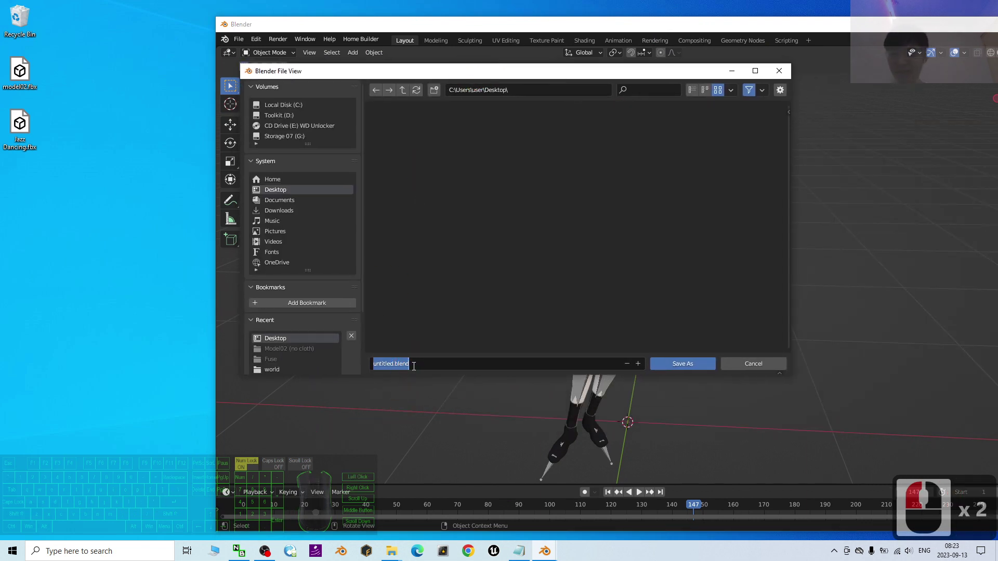
pyautogui.write('mod')
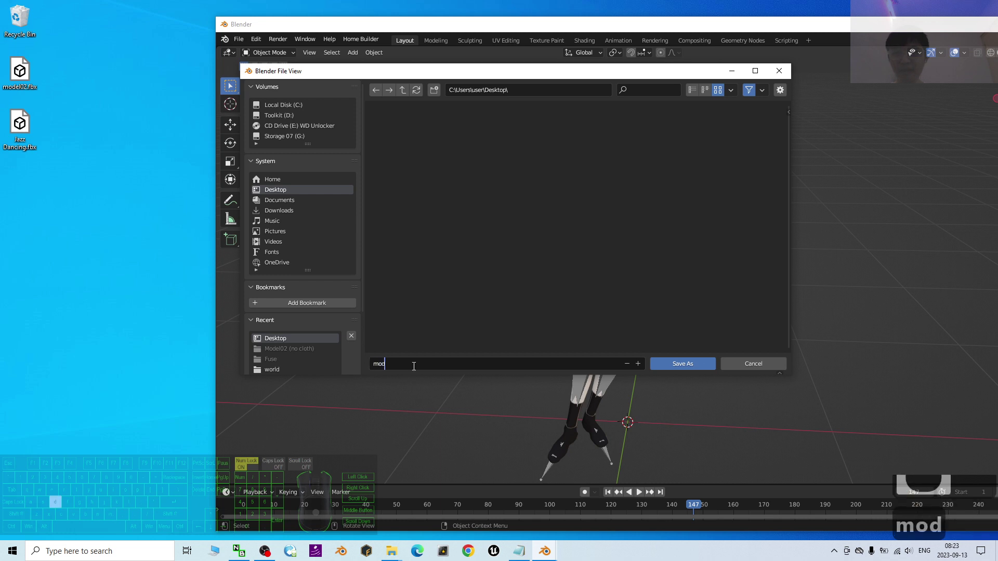
pyautogui.write('el02 with dance')
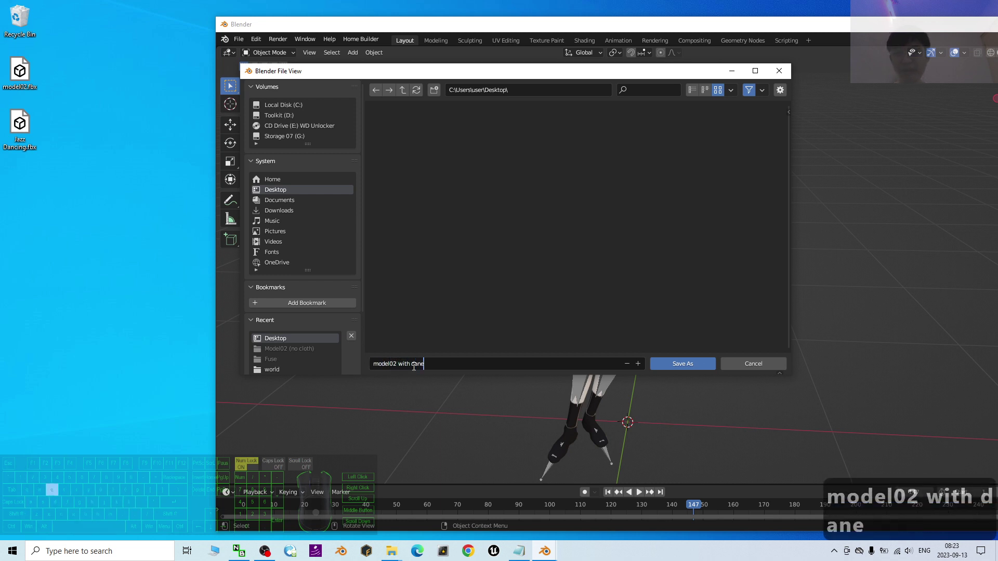
pyautogui.press('BackSpace')
pyautogui.write('ce')
pyautogui.press('Return')
pyautogui.press('Return')
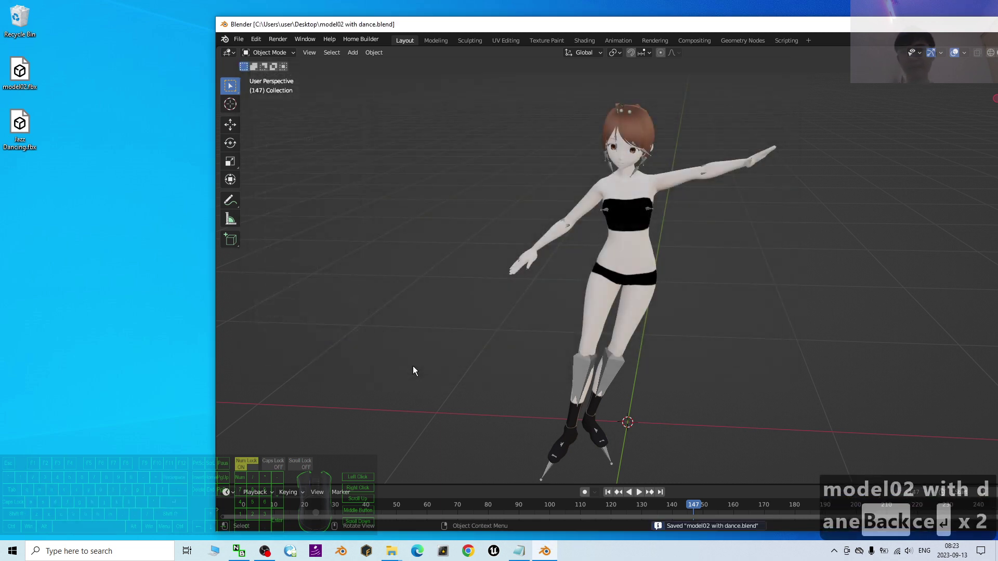
pyautogui.click(21, 180)
pyautogui.doubleClick(27, 180)
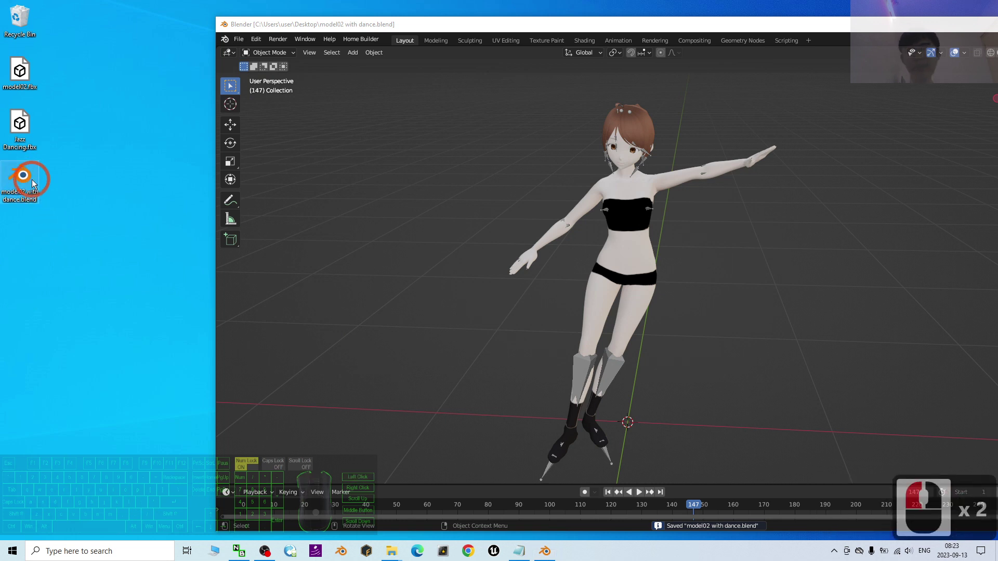
# Step: Start an FBX export to the Desktop folder with Path Mode set to Copy and textures embedded
pyautogui.click(238, 39)
pyautogui.click(285, 194)
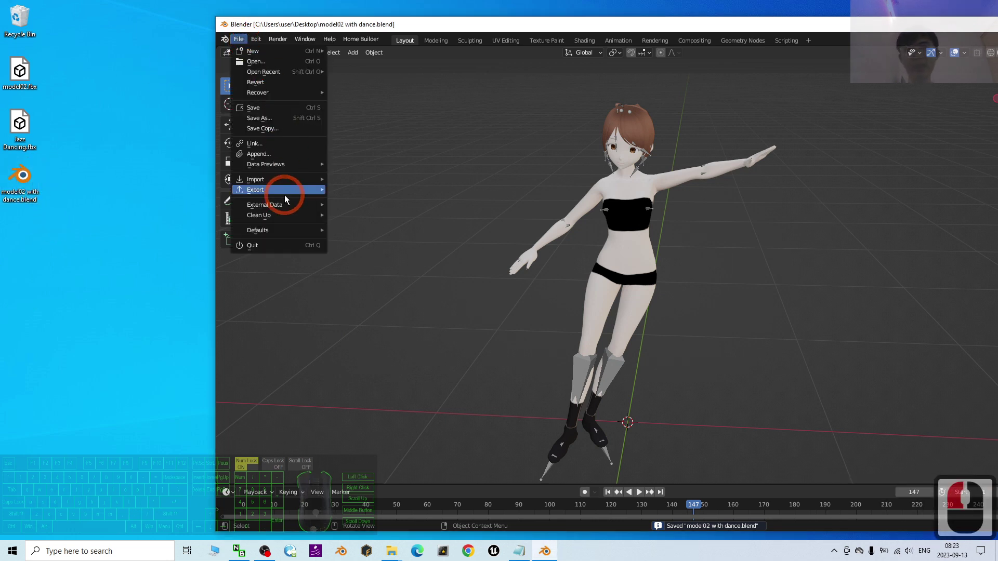
pyautogui.click(286, 181)
pyautogui.moveTo(289, 190)
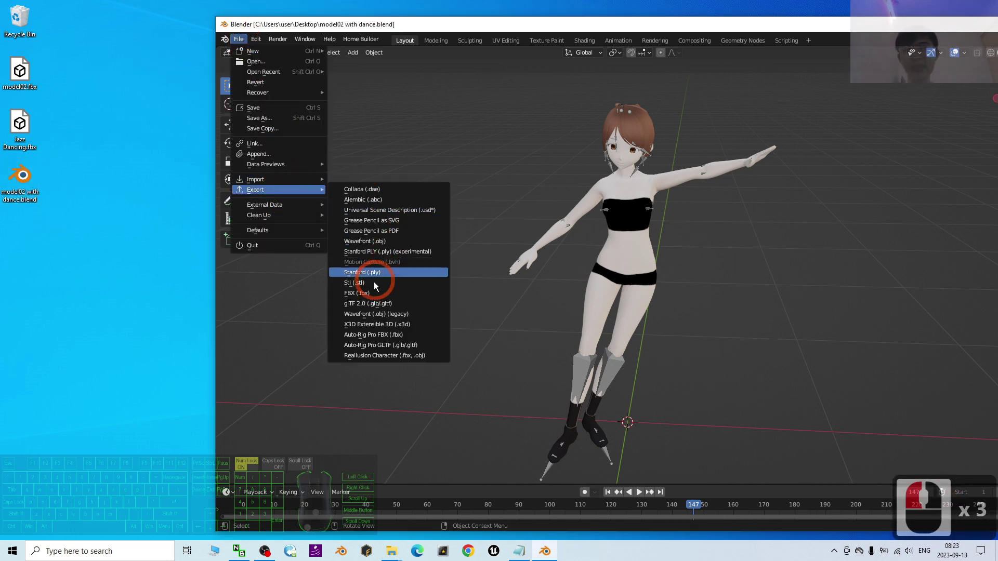
pyautogui.click(367, 289)
pyautogui.moveTo(653, 126); pyautogui.dragTo(418, 129)
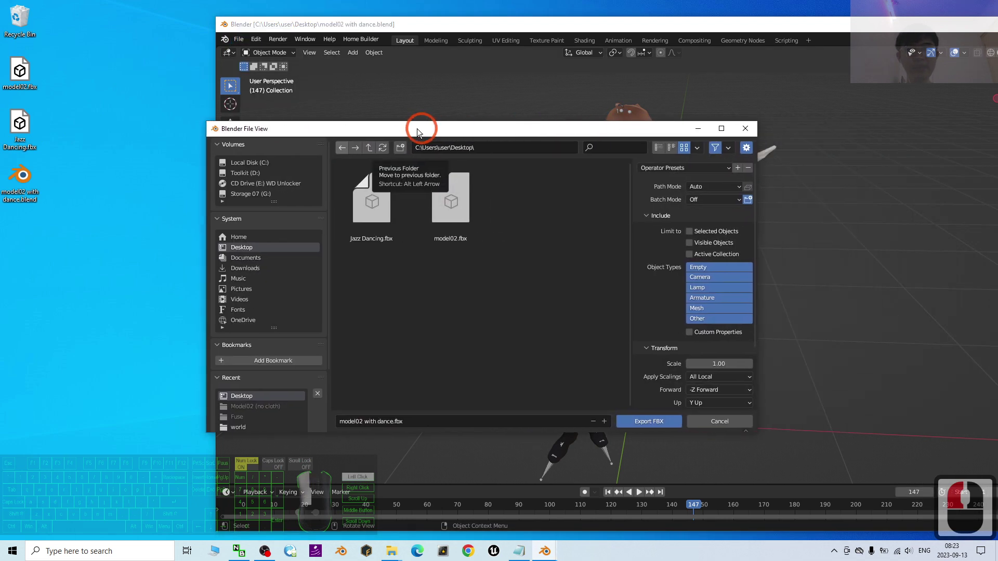
pyautogui.click(699, 187)
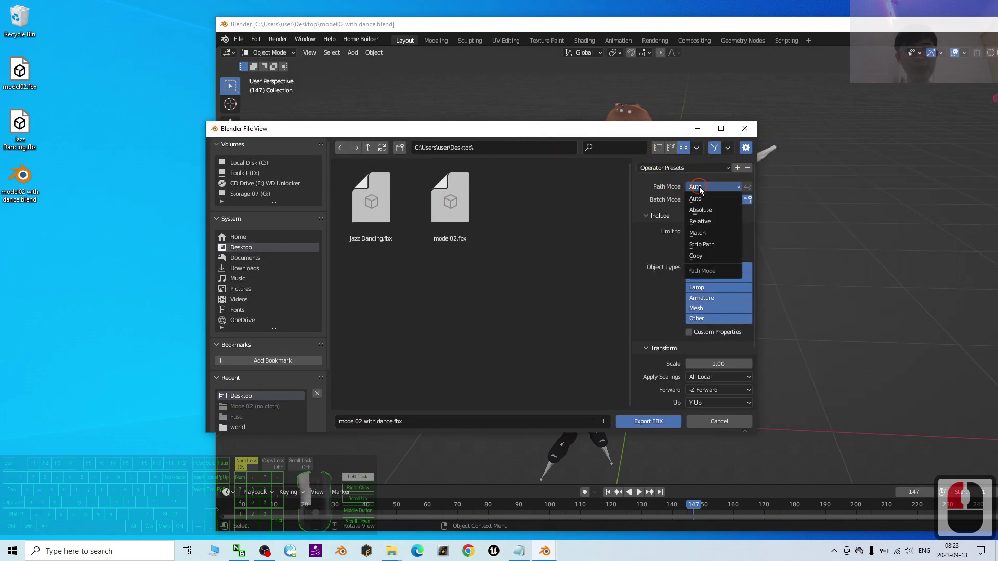
pyautogui.click(697, 256)
pyautogui.moveTo(668, 128); pyautogui.dragTo(499, 153)
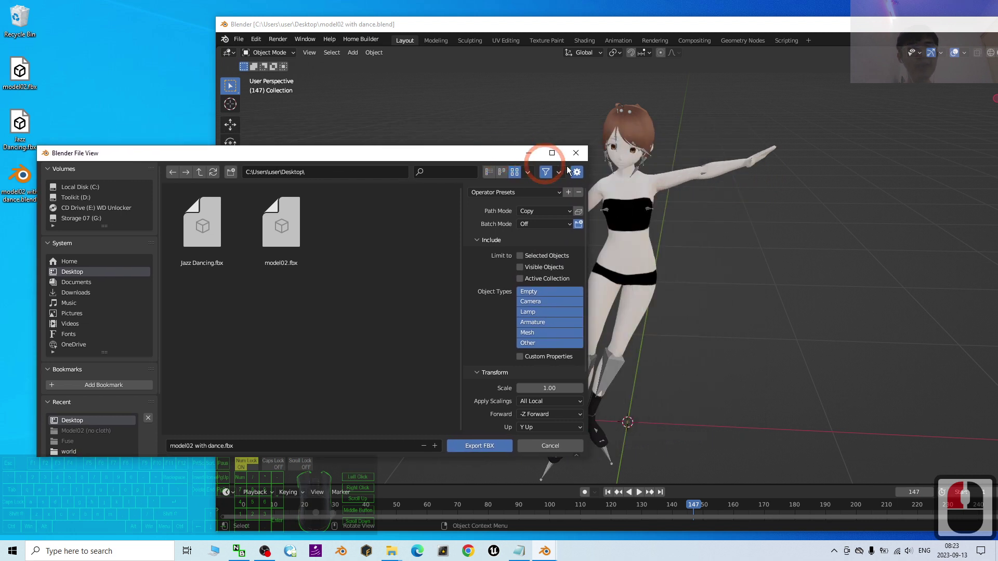
pyautogui.click(579, 212)
# Step: Turn off Add Leaf Bones in the armature export options and export the scene as "model02 with dance.fbx"
pyautogui.moveTo(455, 147); pyautogui.dragTo(572, 105)
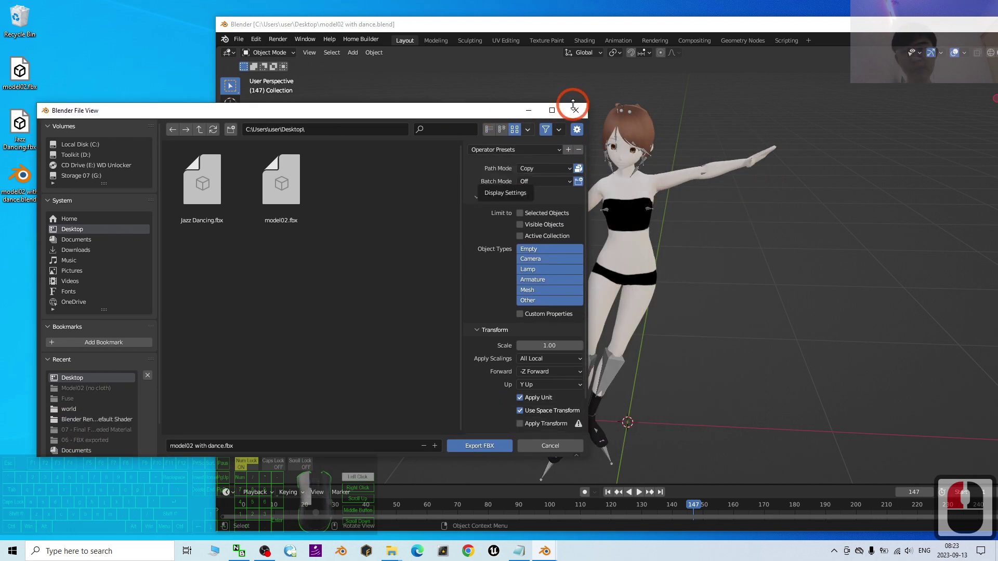
pyautogui.scroll(-7, 551, 272)
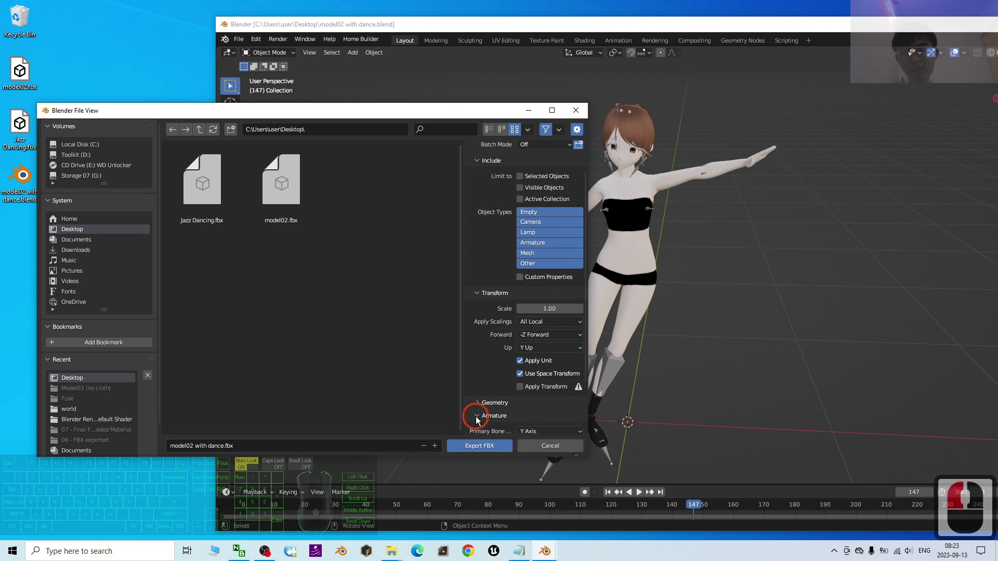
pyautogui.click(478, 331)
pyautogui.click(520, 412)
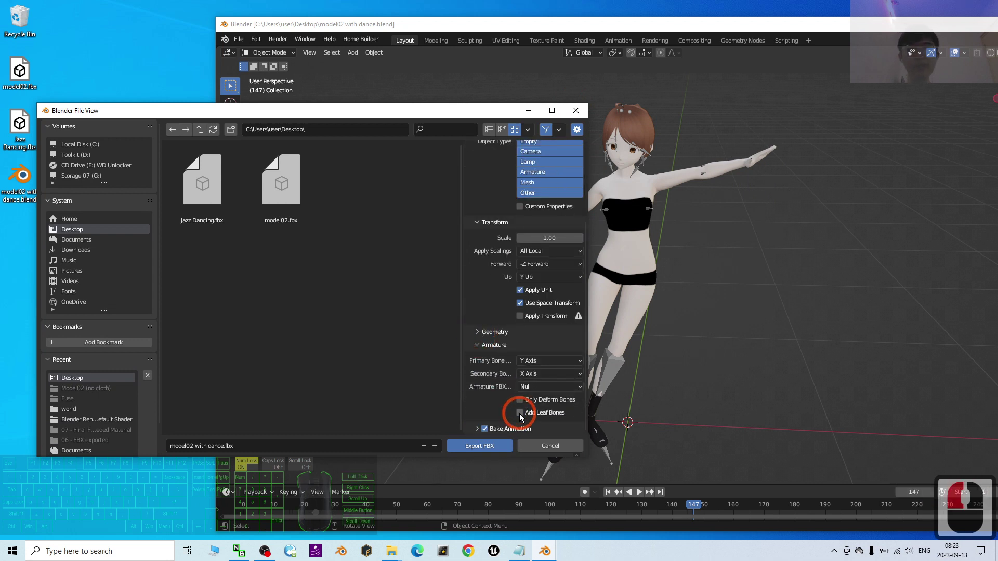
pyautogui.click(471, 445)
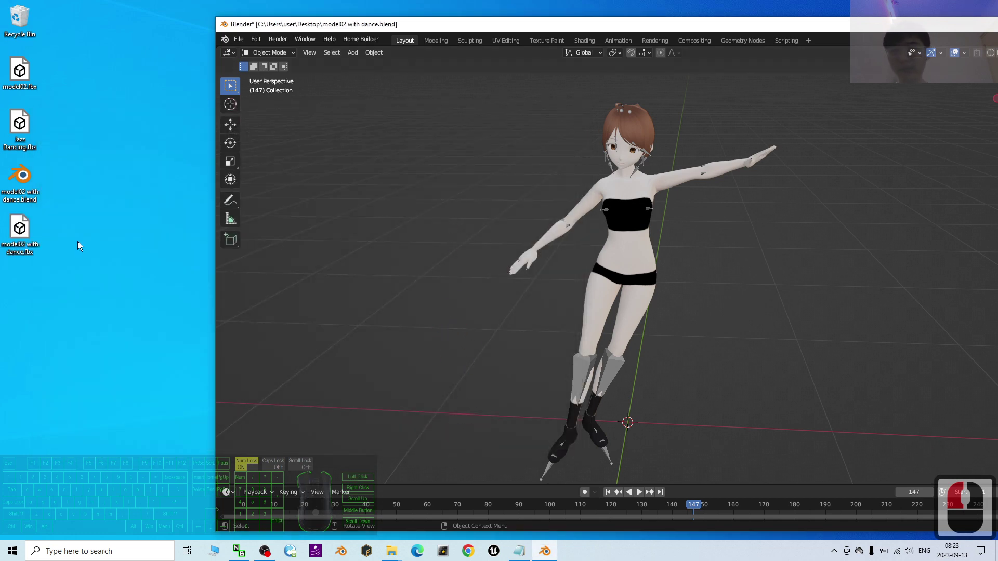
# Step: Open the exported "model02 with dance.fbx" in 3D Viewer, examine its animation from several distances and angles, and close the viewer
pyautogui.doubleClick(26, 232)
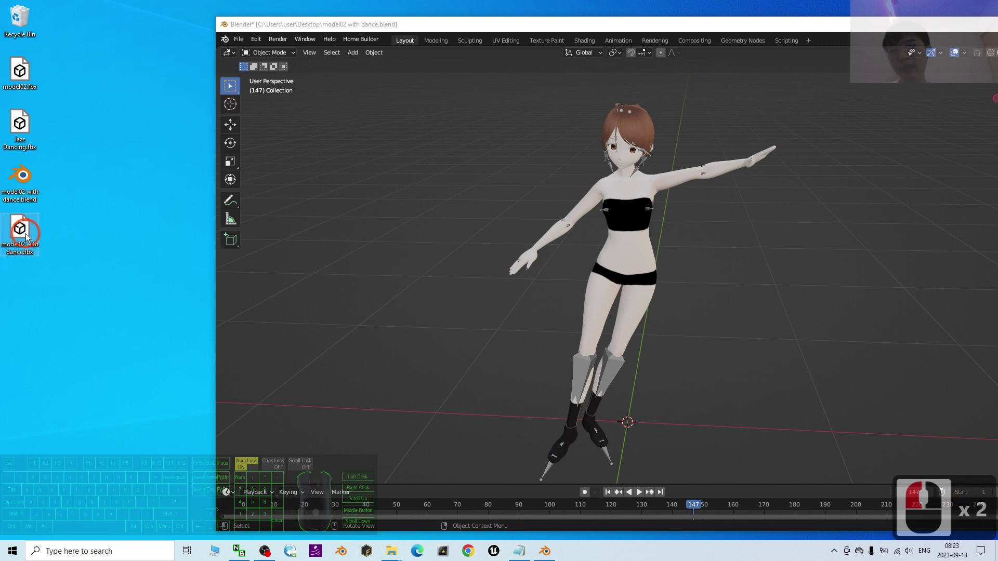
pyautogui.click(563, 165)
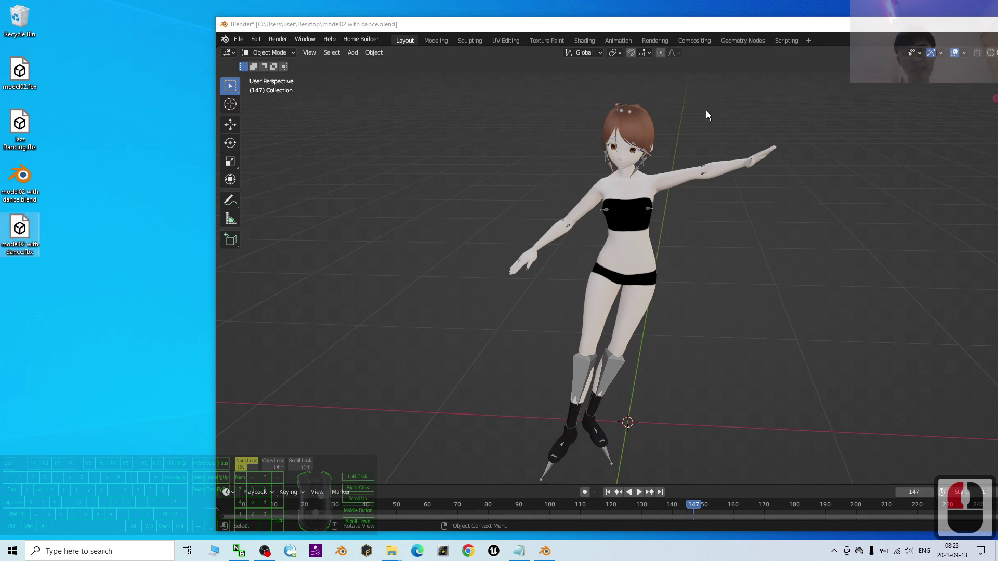
pyautogui.doubleClick(763, 29)
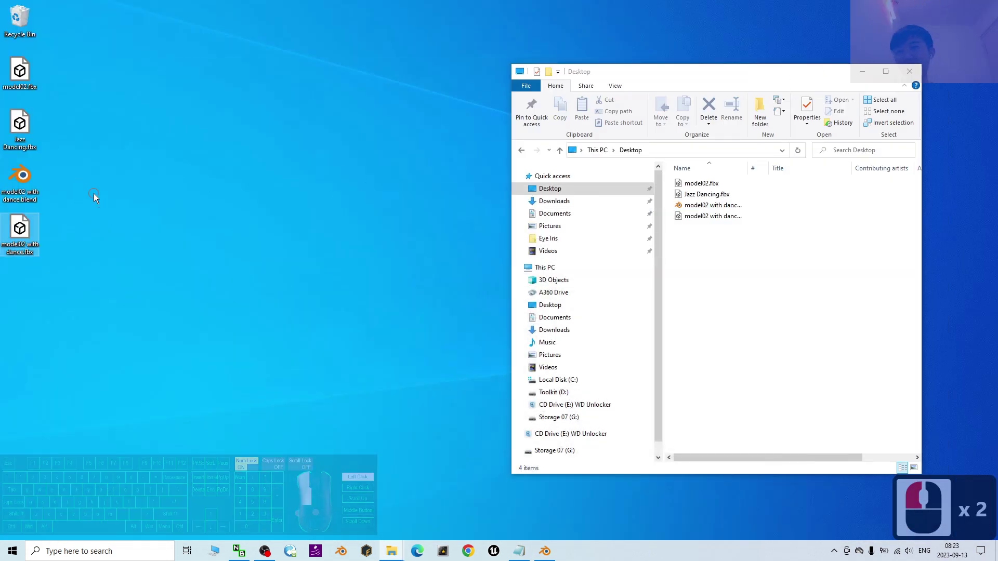
pyautogui.doubleClick(26, 225)
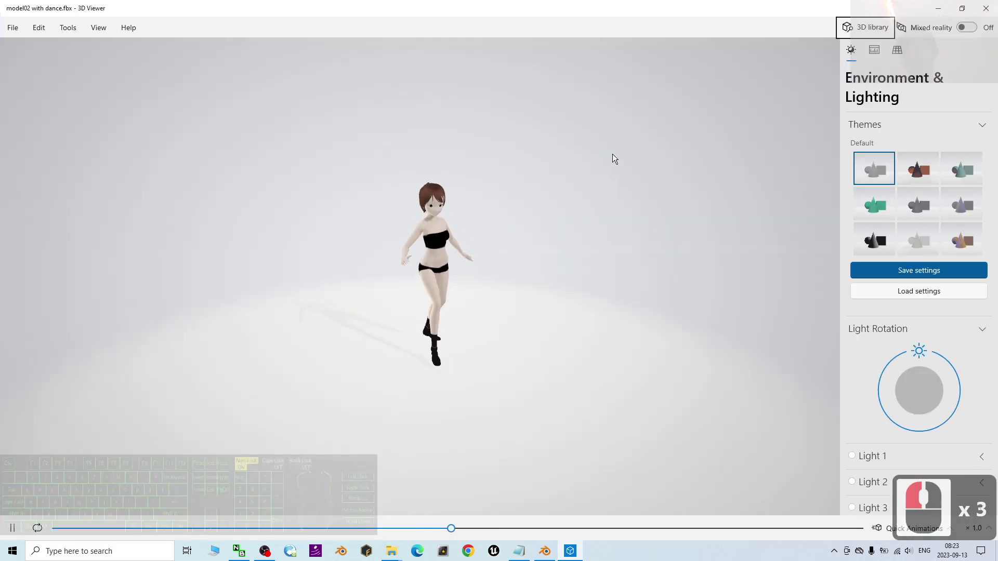
pyautogui.scroll(4, 448, 281)
pyautogui.scroll(-4, 537, 292)
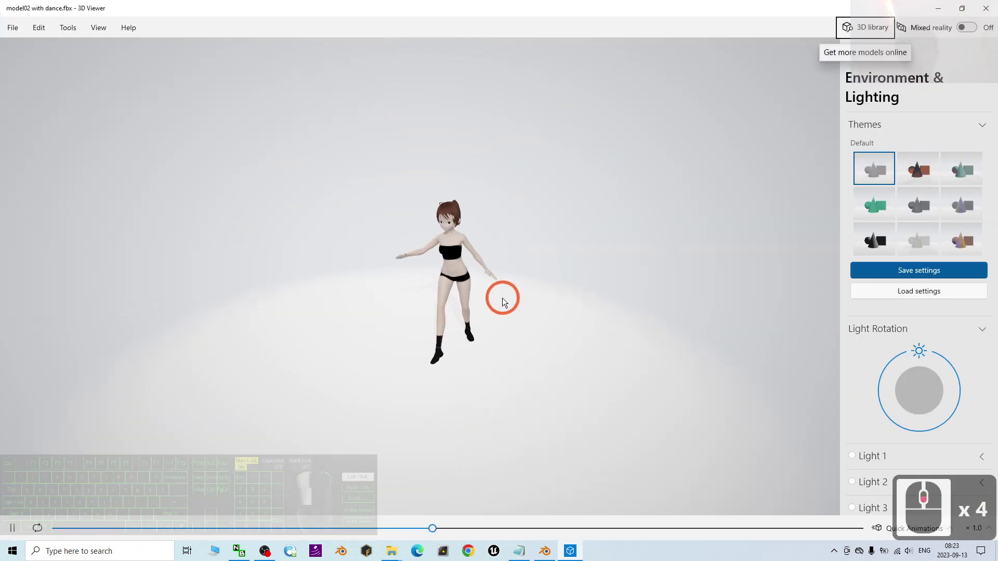
pyautogui.scroll(3, 496, 281)
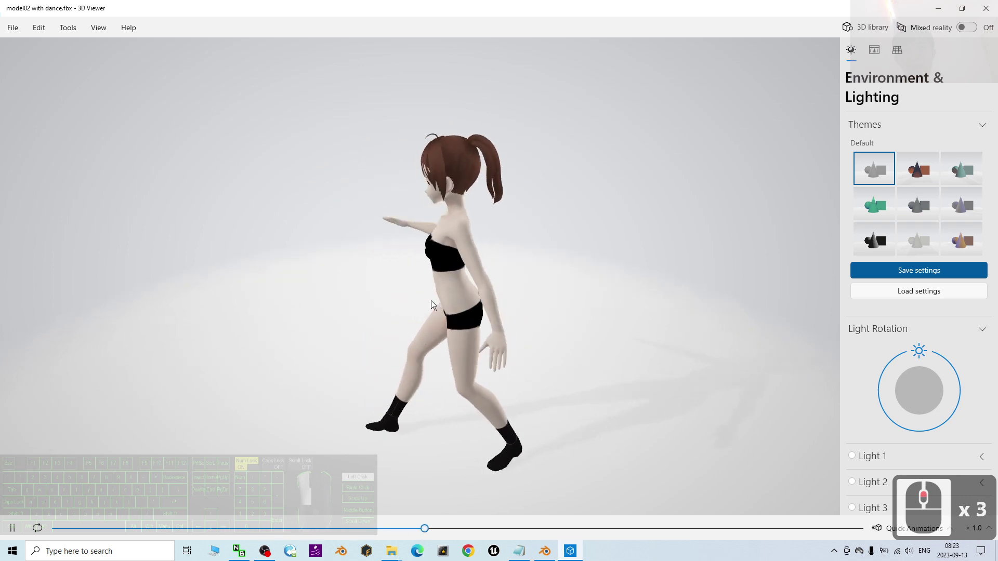
pyautogui.click(985, 15)
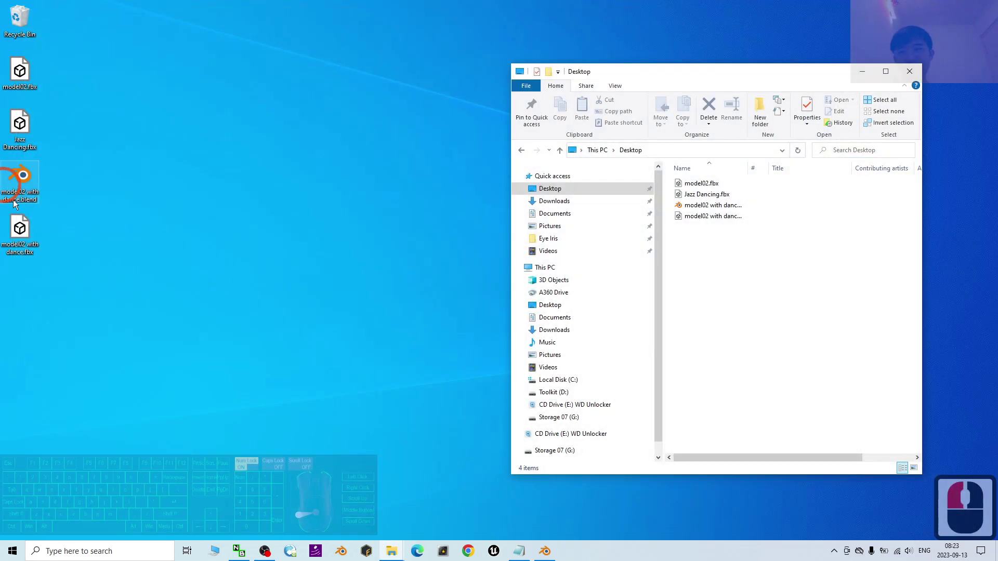
# Step: Switch back to Blender from the desktop and orbit the view around Model02
pyautogui.click(27, 231)
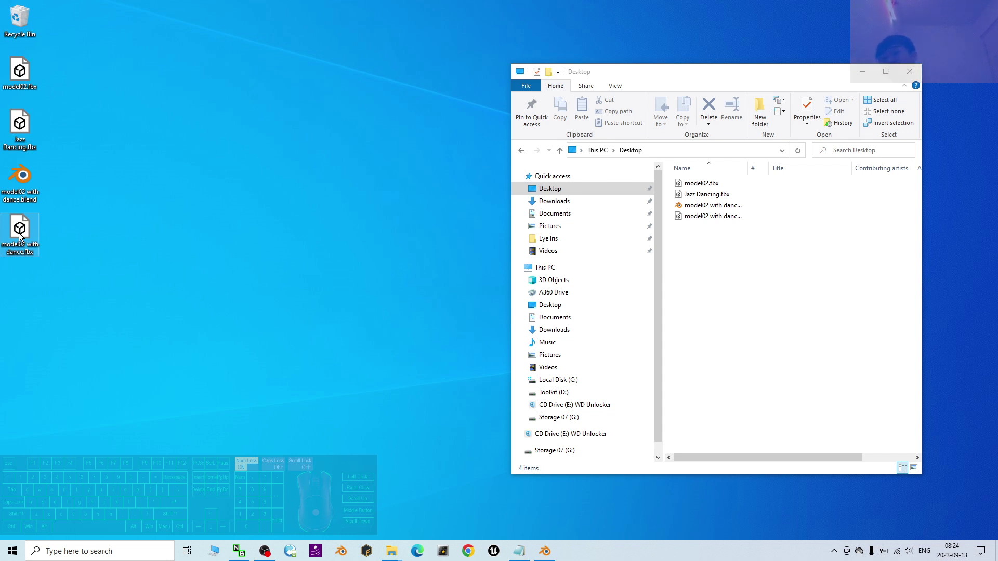
pyautogui.click(114, 310)
pyautogui.click(31, 248)
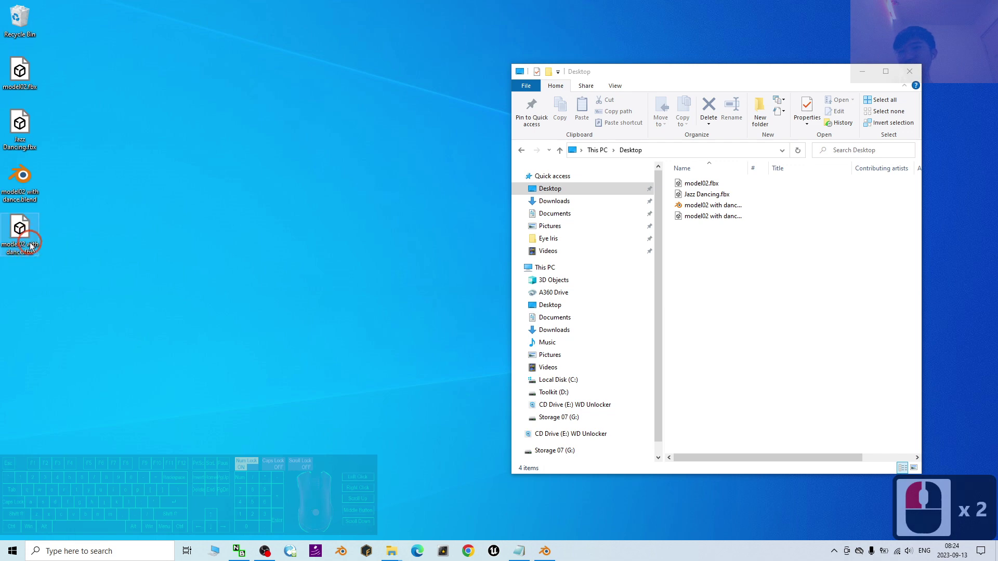
pyautogui.click(545, 551)
pyautogui.click(568, 413)
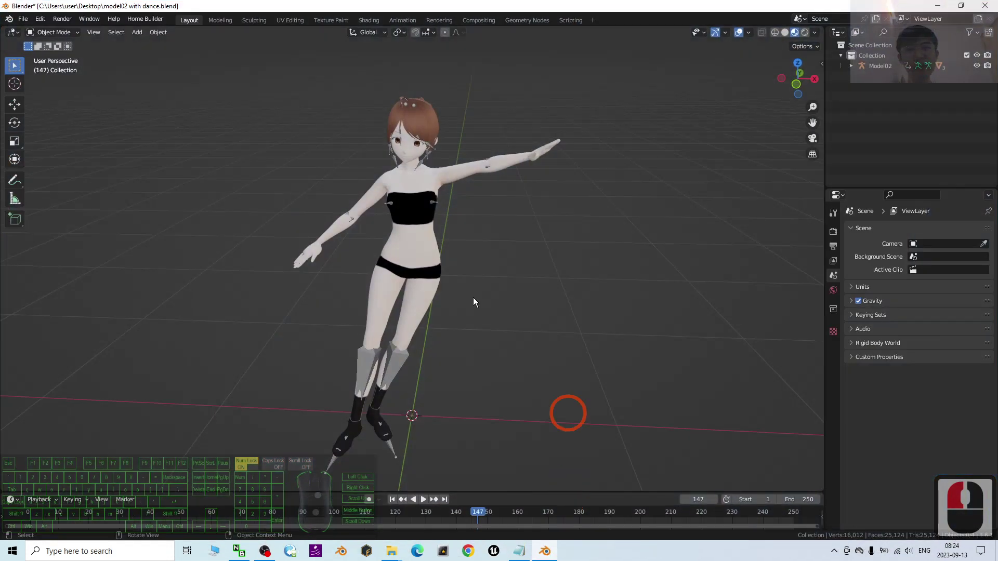
pyautogui.moveTo(546, 315); pyautogui.dragTo(493, 250, button='middle')
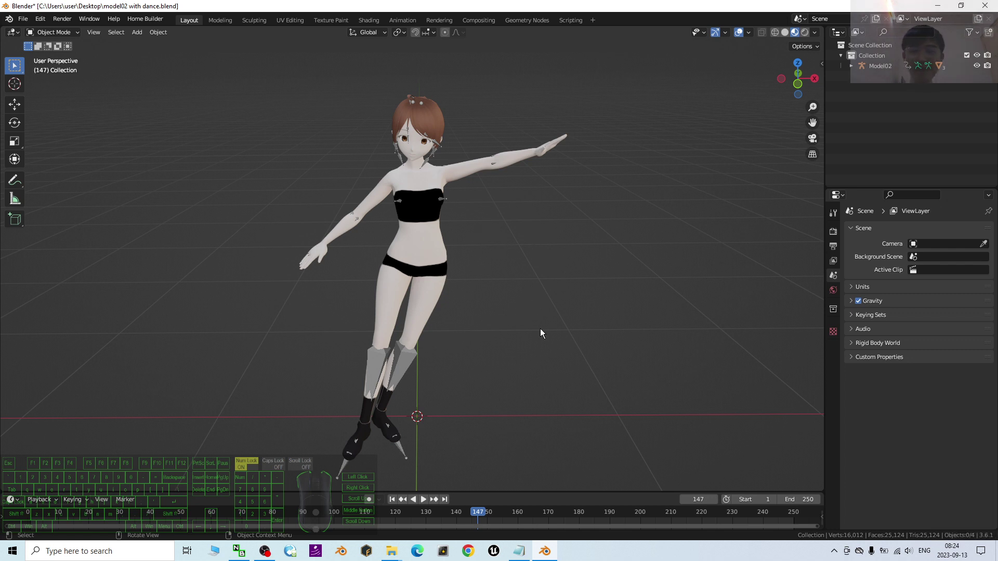
# Step: Switch to notes.txt in Notepad, review the tutorial title about retargeting Mixamo motion with the Rokoko plugin, and minimize it
pyautogui.click(518, 552)
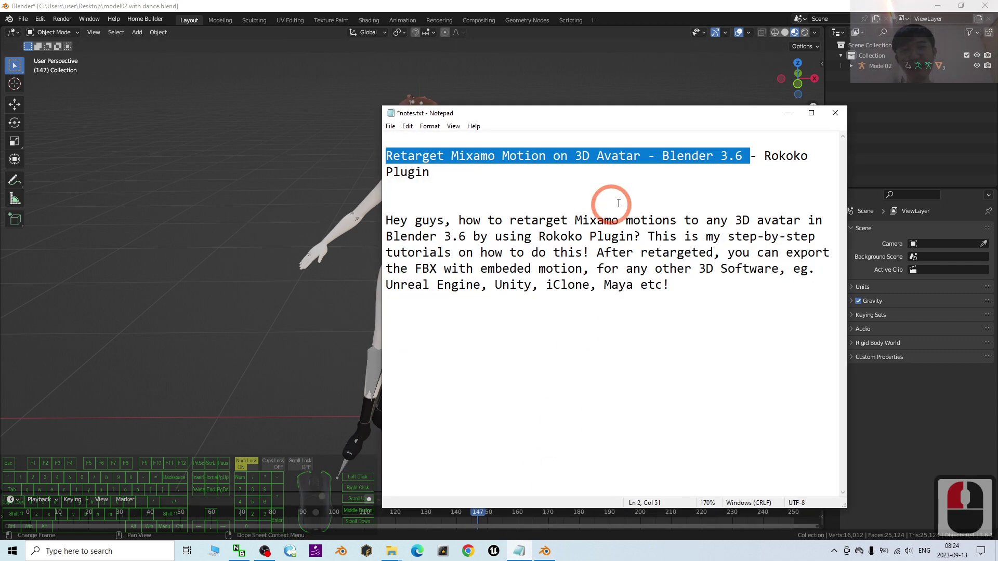
pyautogui.click(574, 185)
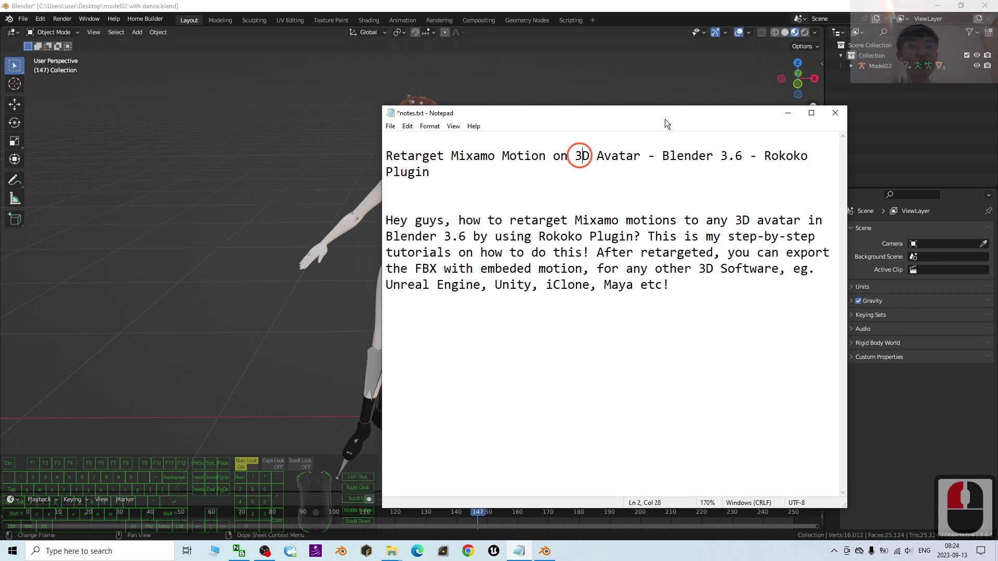
pyautogui.moveTo(669, 157); pyautogui.dragTo(755, 160)
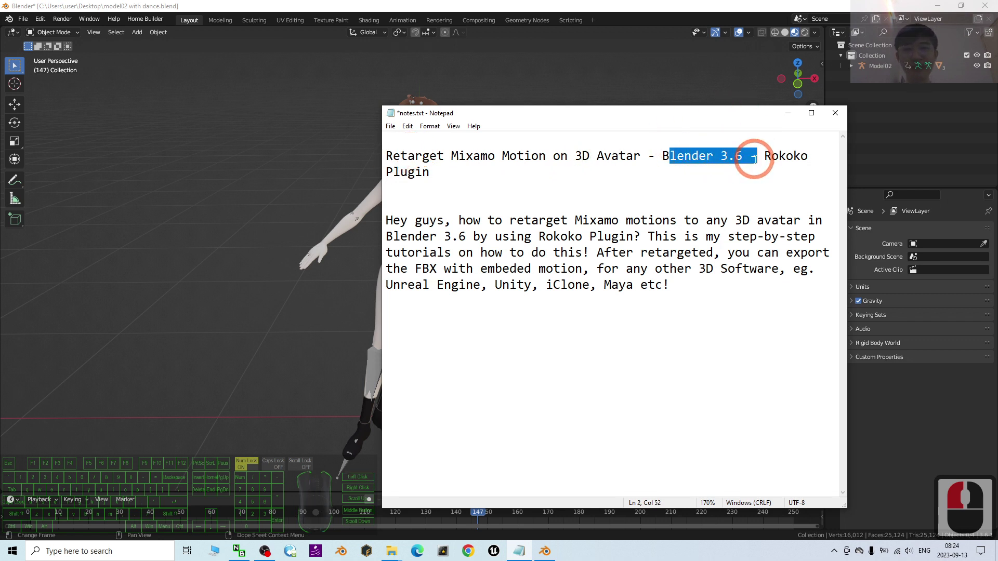
pyautogui.click(785, 155)
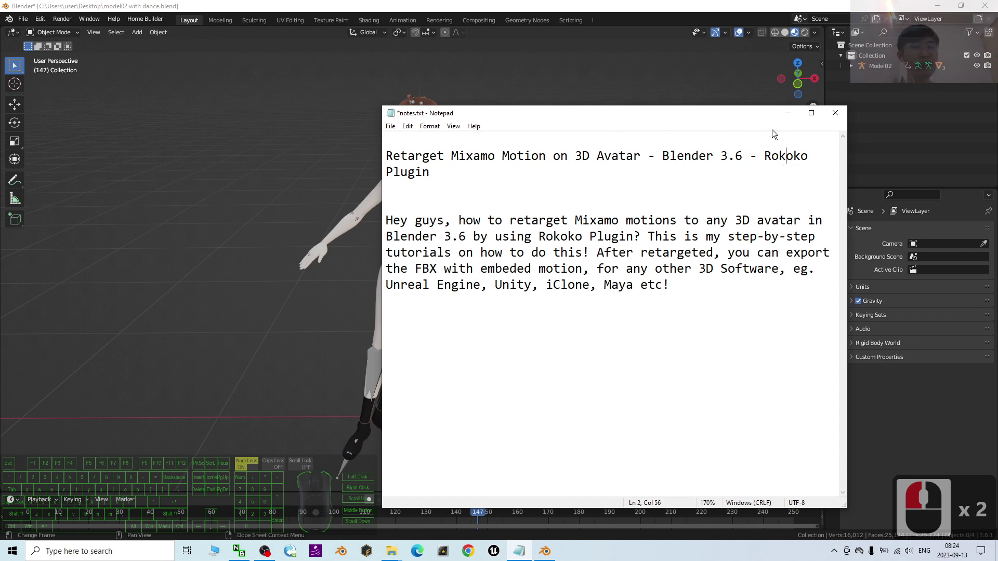
pyautogui.click(788, 113)
pyautogui.click(646, 298)
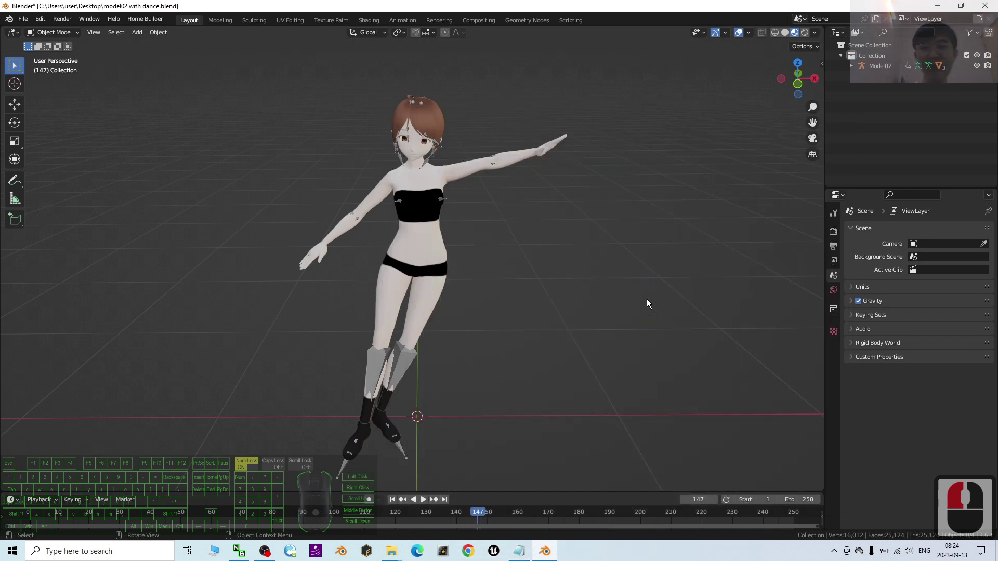
pyautogui.middleClick(644, 295)
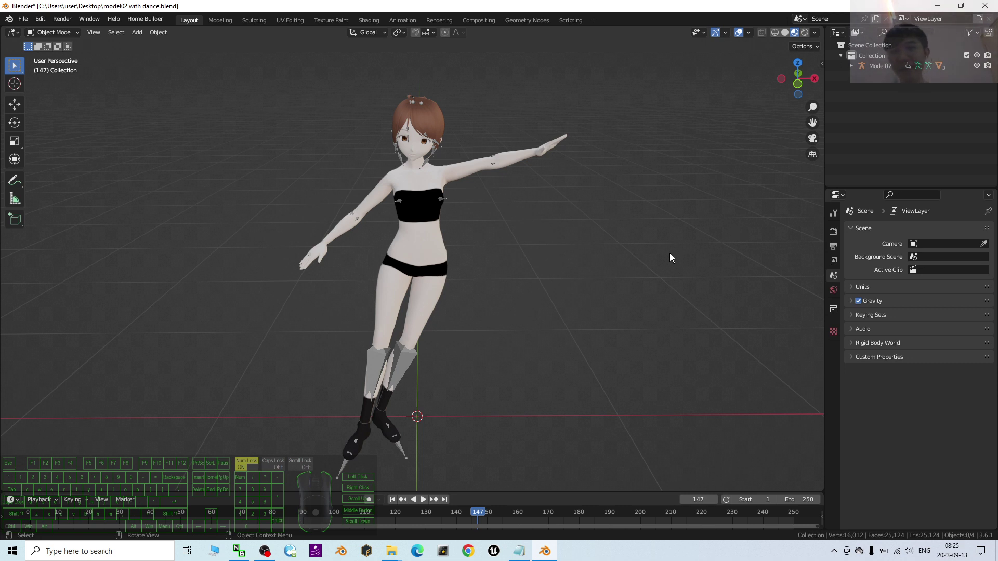
pyautogui.click(265, 551)
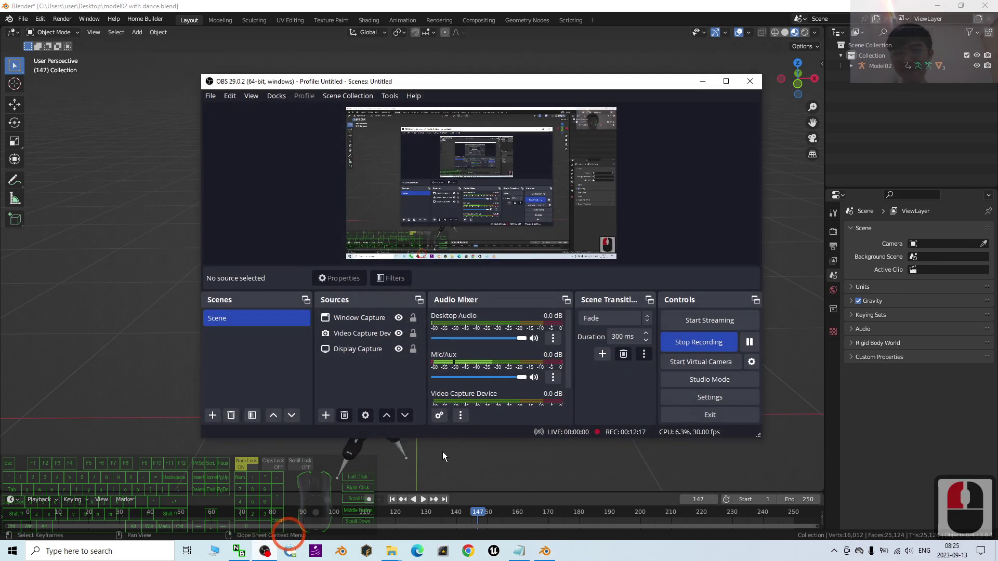